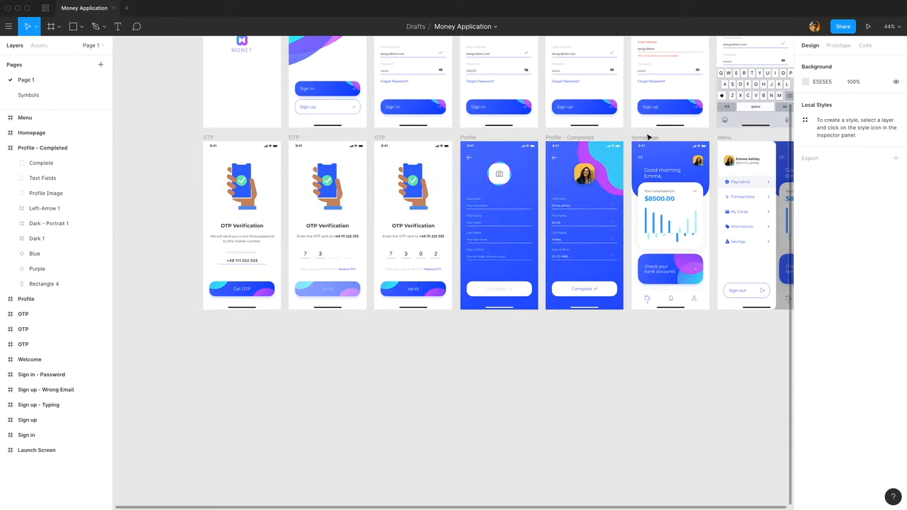
Duplicate the Homepage frame and place the copy in the empty area below the first OTP screen.
left_click(651, 138)
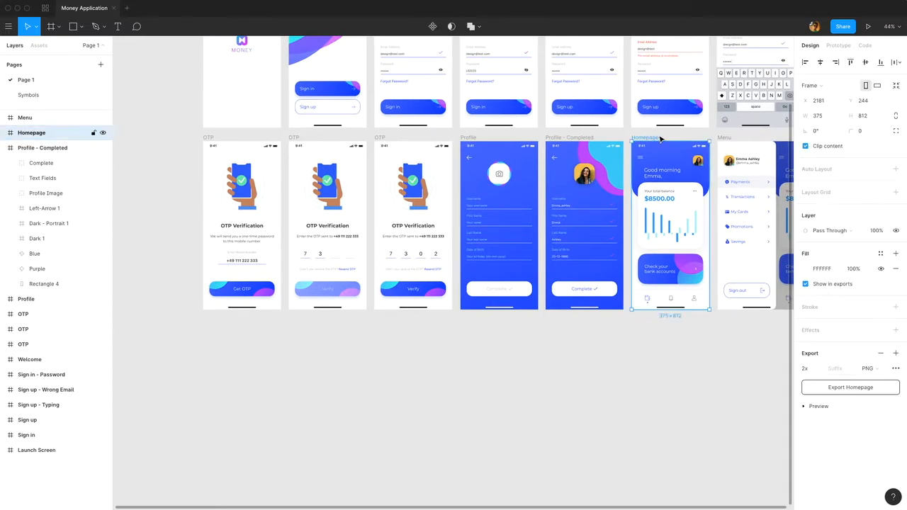
scroll(662, 139, "down", 5)
scroll(663, 136, "up", 6)
key("super+d")
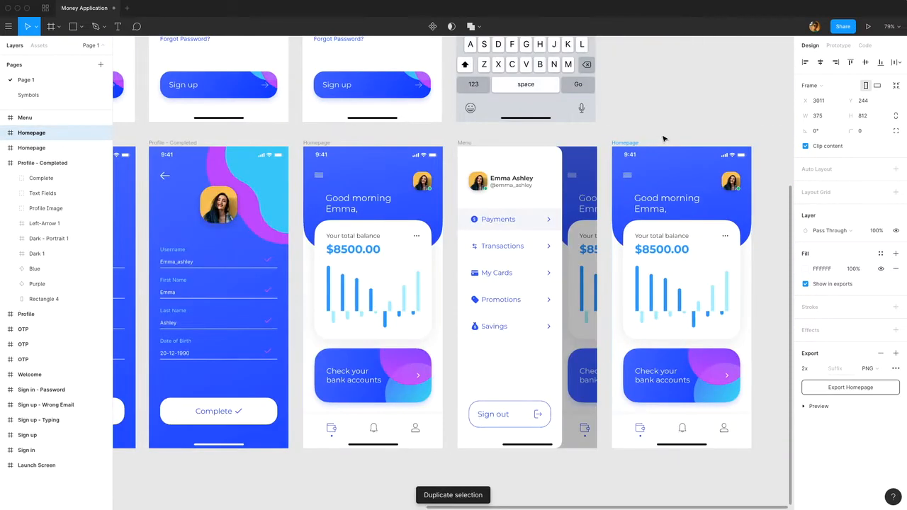
scroll(654, 140, "down", 5)
left_click_drag(654, 138, 378, 222)
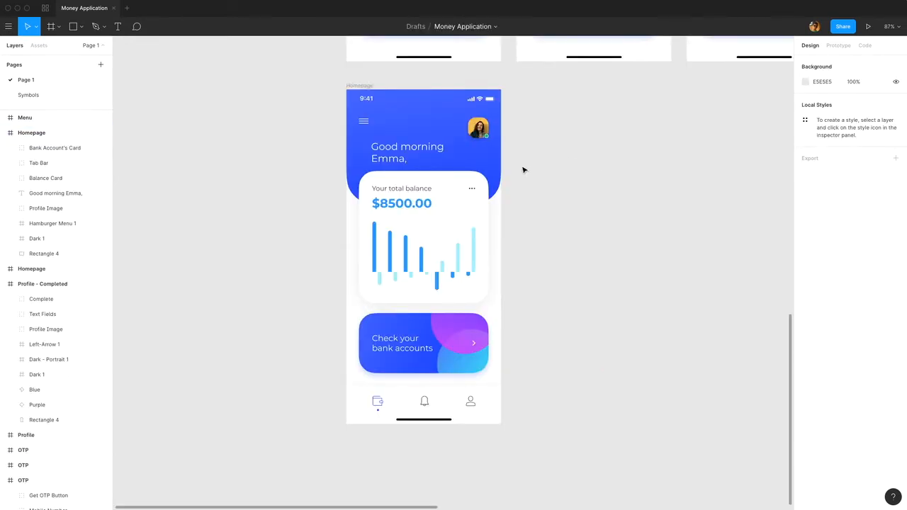
Delete the tab bar, the bank accounts card and the balance card from the duplicated Homepage frame.
left_click(483, 409)
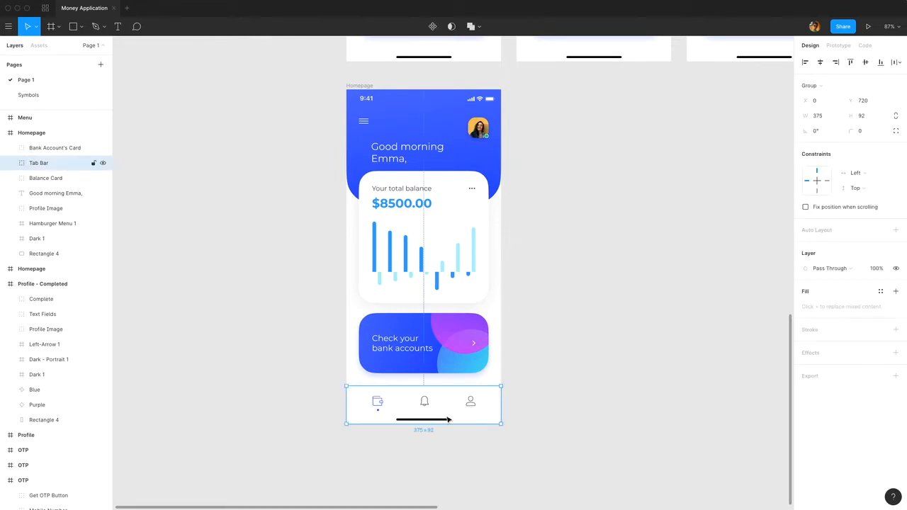
key("Delete")
left_click(455, 347)
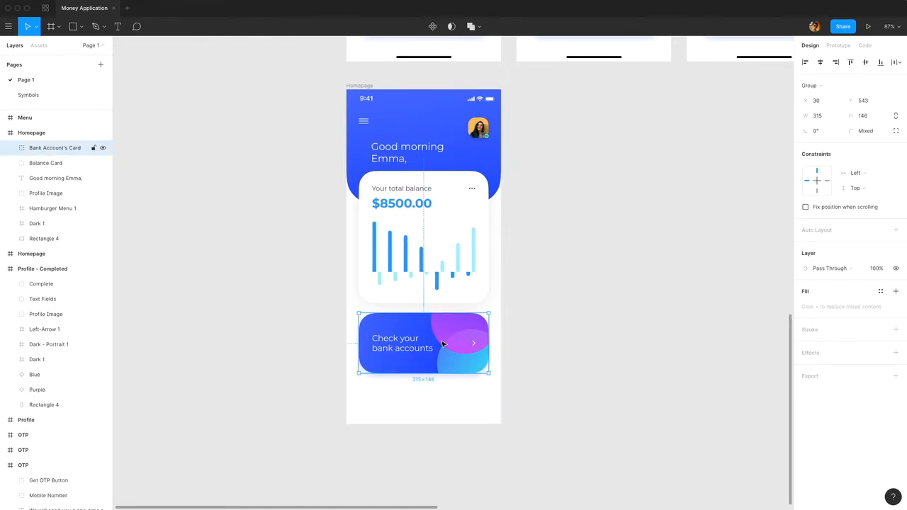
key("Delete")
left_click(445, 260)
key("Delete")
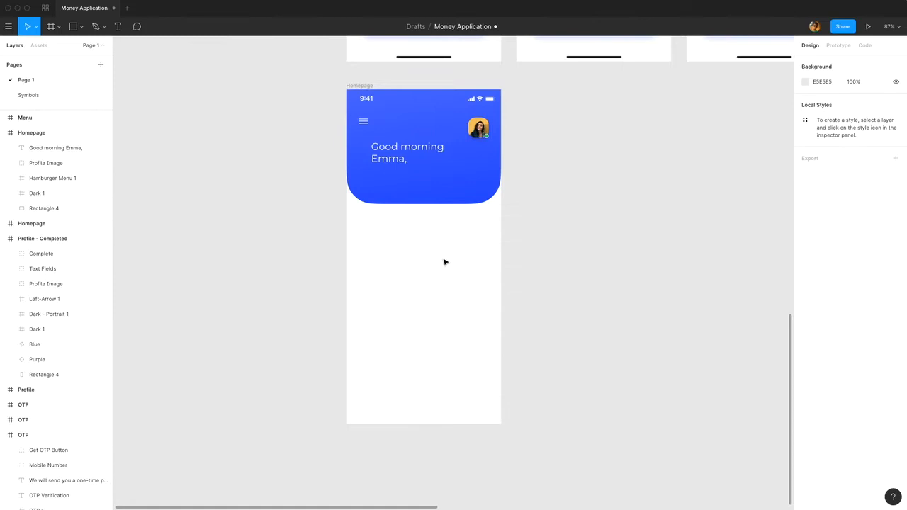
Remove the profile image and the hamburger menu icon from the blue header of the duplicated frame.
left_click(480, 133)
key("Delete")
left_click(364, 122)
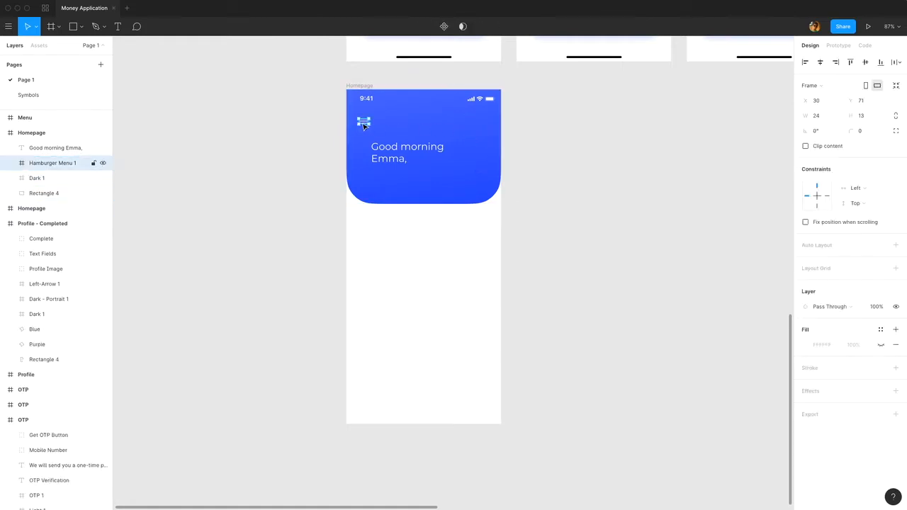
key("Delete")
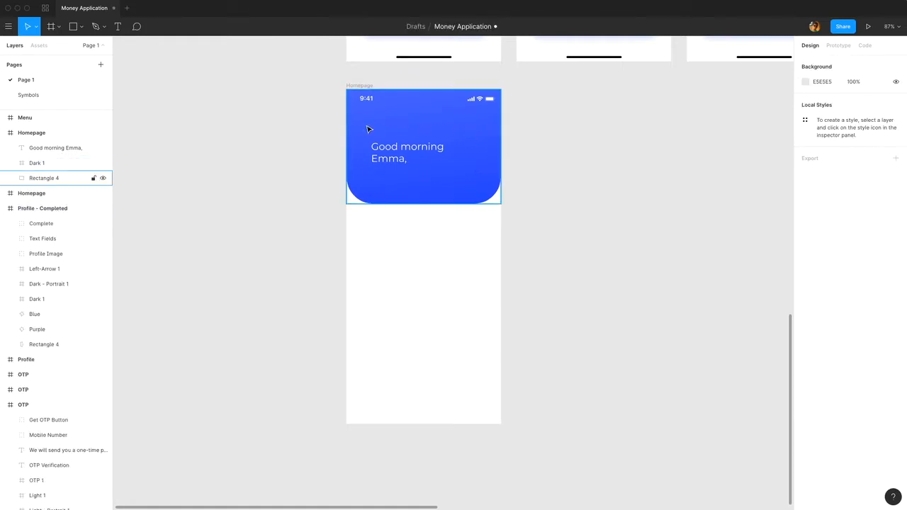
Copy the home indicator from the second OTP screen into the duplicated Homepage frame.
left_click_drag(573, 113, 563, 166)
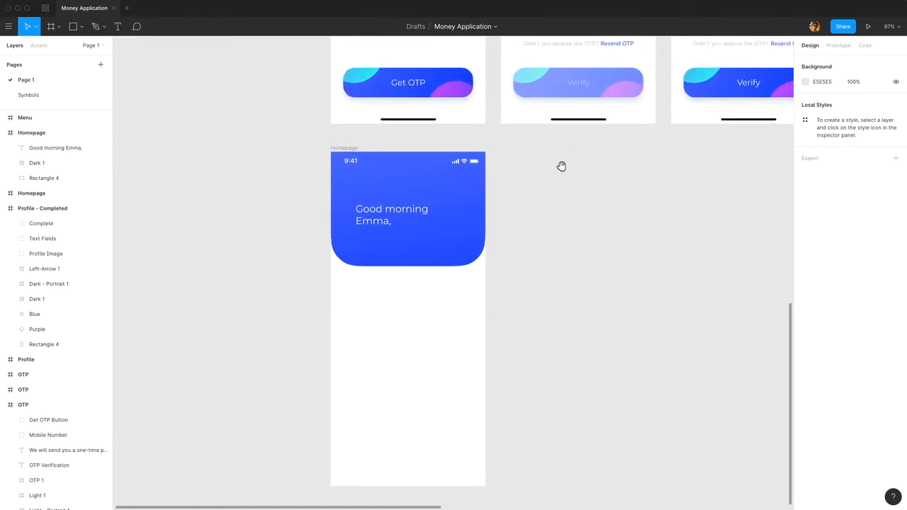
left_click(557, 116)
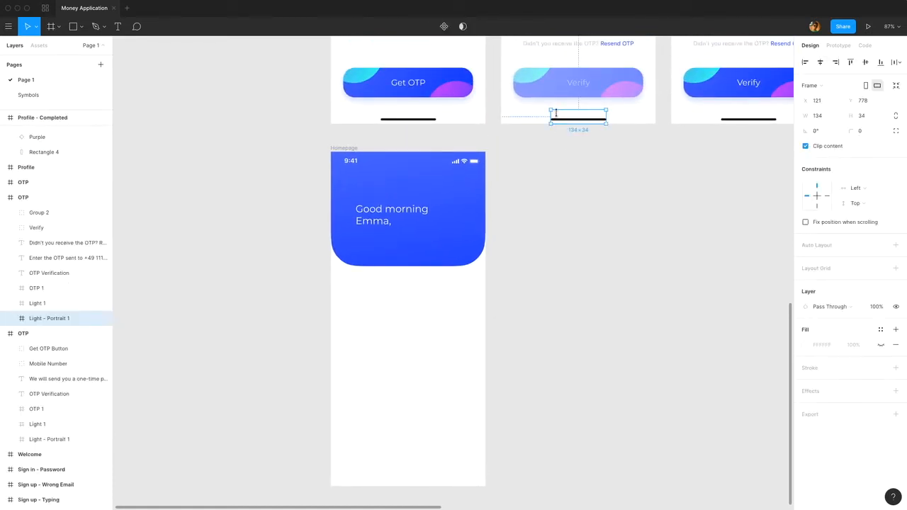
left_click(348, 148)
key("ctrl+v")
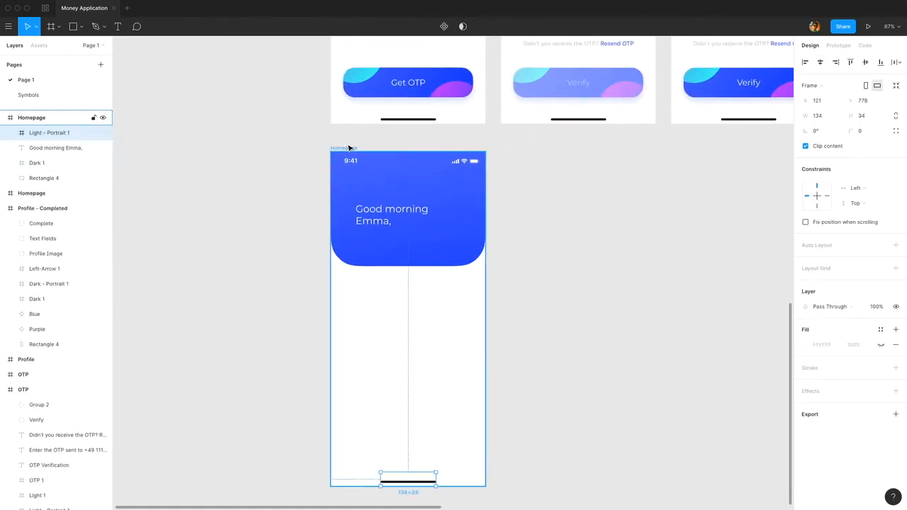
left_click(521, 254)
Copy the back arrow from the Profile screen into the header of the duplicated Homepage frame.
left_click_drag(603, 146, 598, 188)
left_click(583, 109)
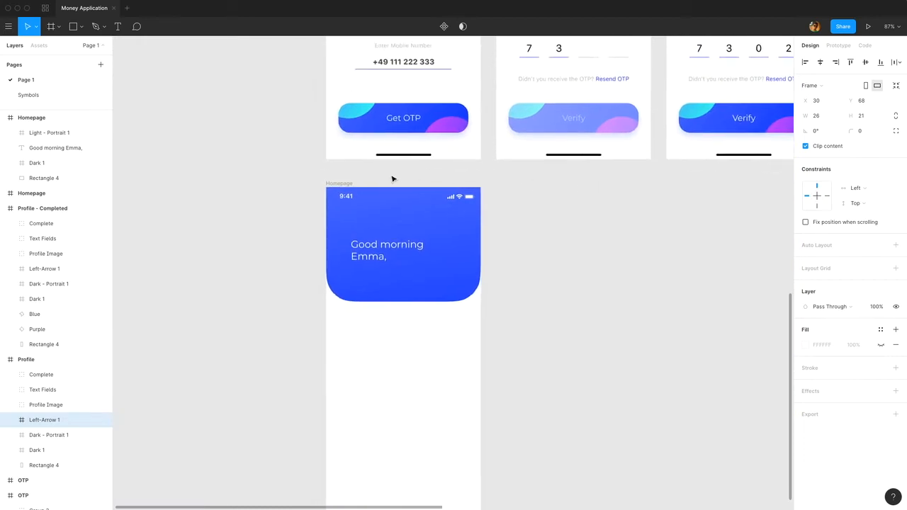
left_click(348, 183)
key("ctrl+v")
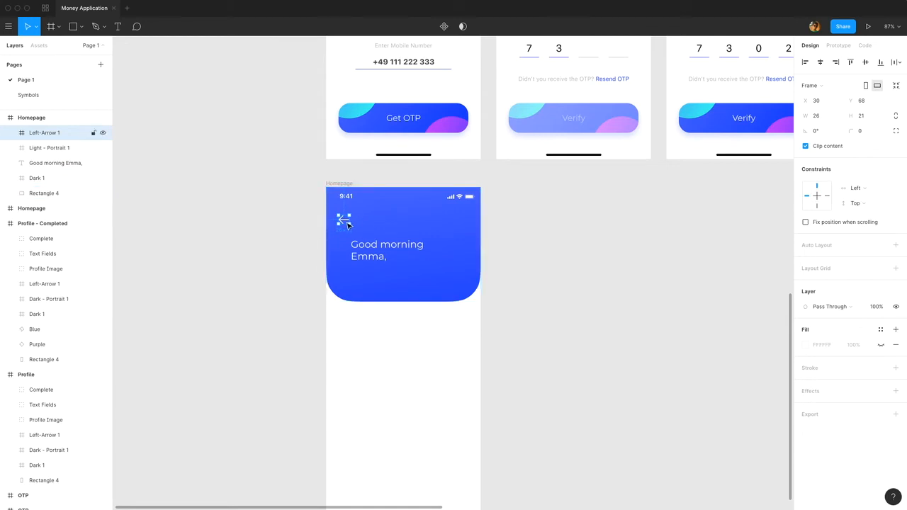
key("Escape")
key("shift+2")
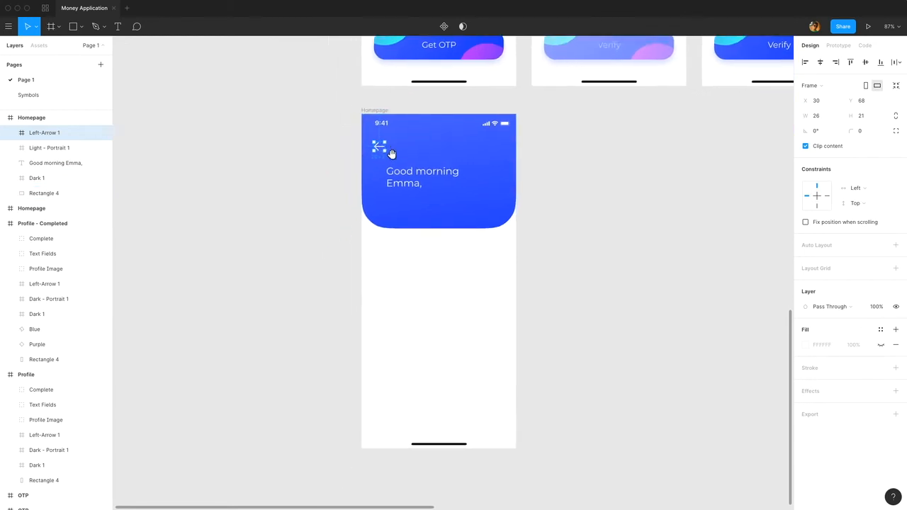
Replace the greeting text with "You can check your cards here." and narrow its box to 256 so it wraps onto two lines.
left_click(409, 141)
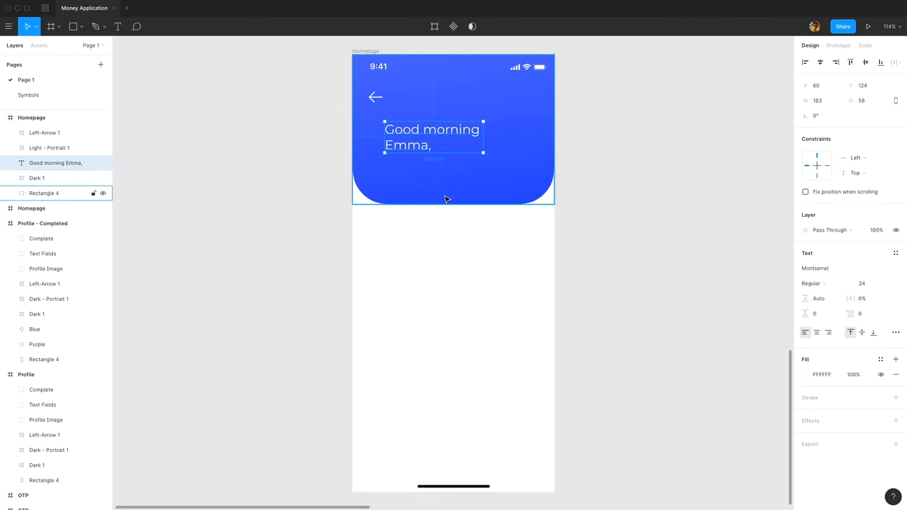
double_click(431, 131)
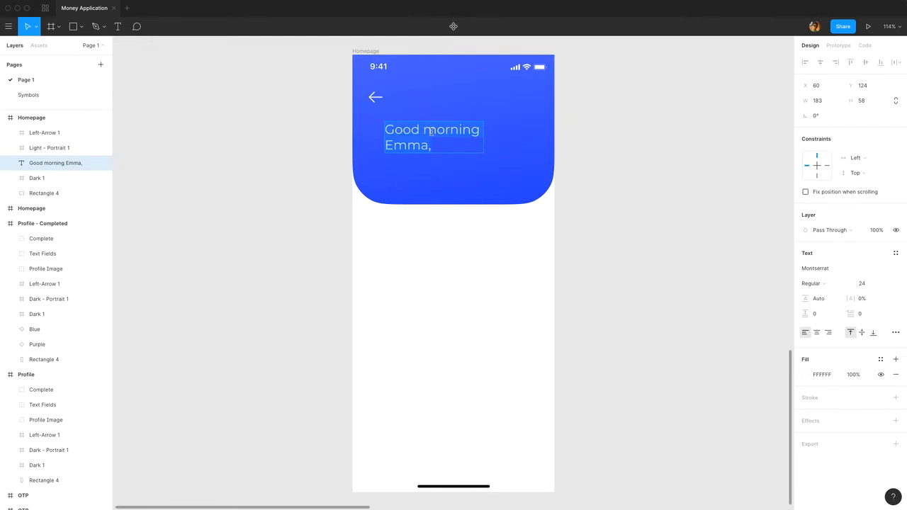
type("You can che")
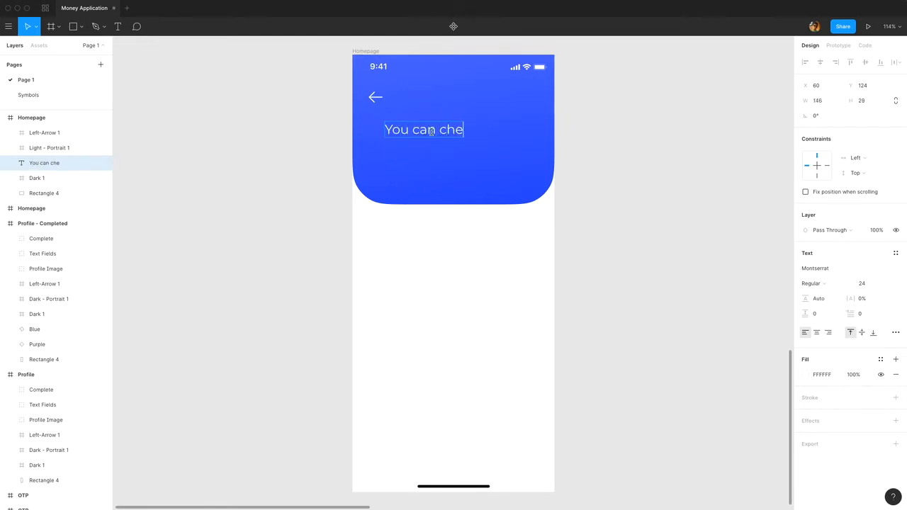
type("ck your car")
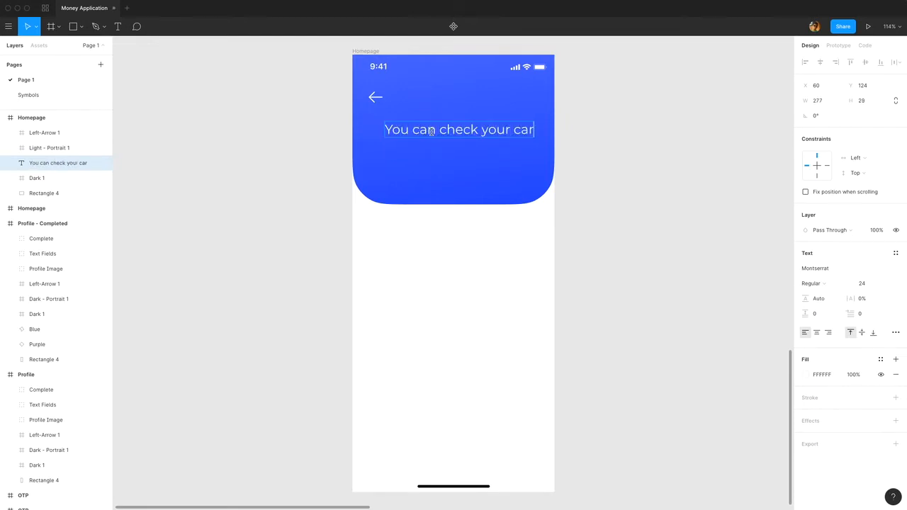
type("ds here.")
key("Escape")
left_click_drag(584, 131, 523, 132)
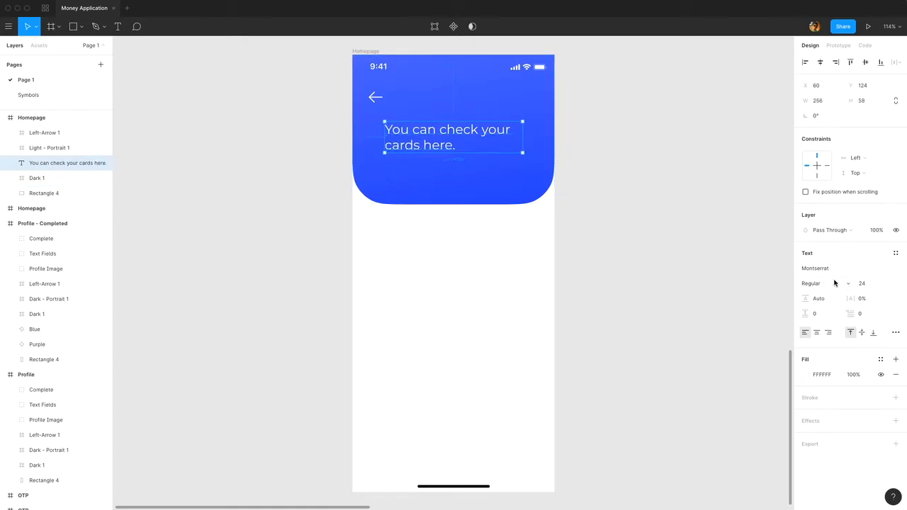
Make the header text Bold and shift it to X 30, in line with the back arrow.
left_click(831, 284)
left_click(832, 294)
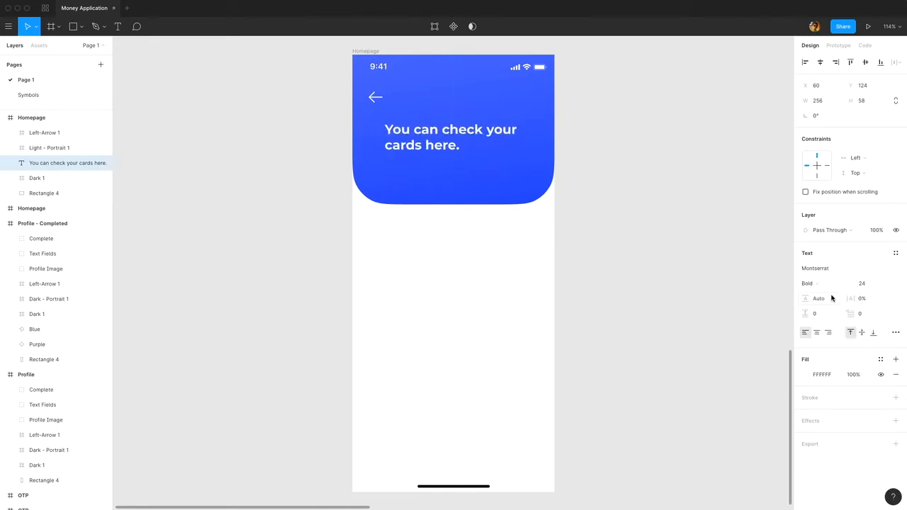
key("shift+Left")
key("shift+Left")
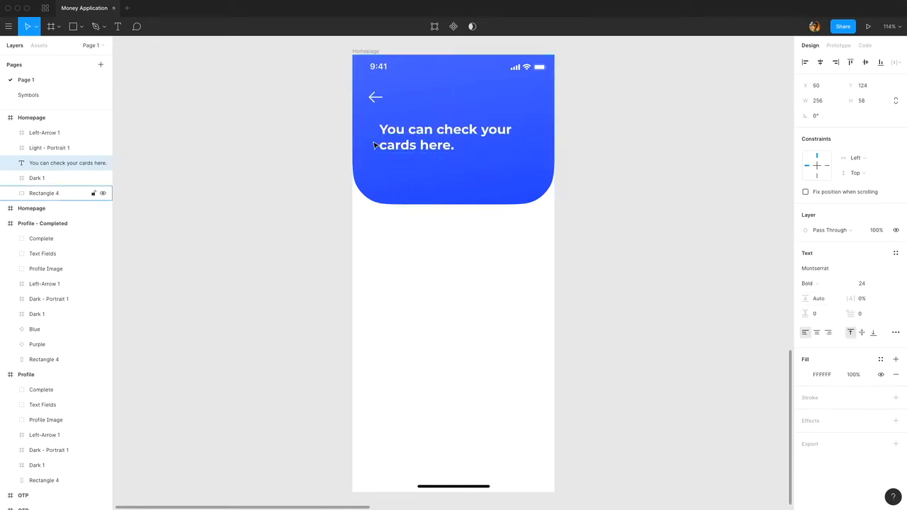
key("shift+Left")
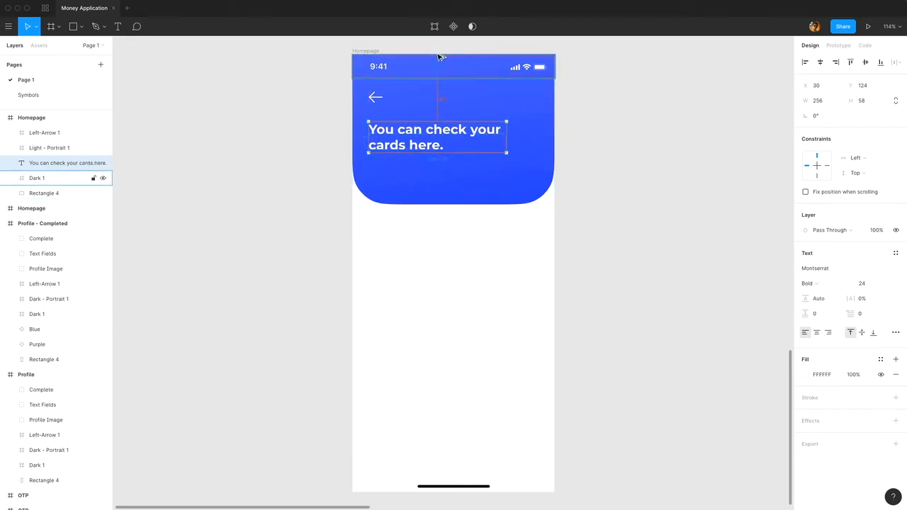
left_click(617, 154)
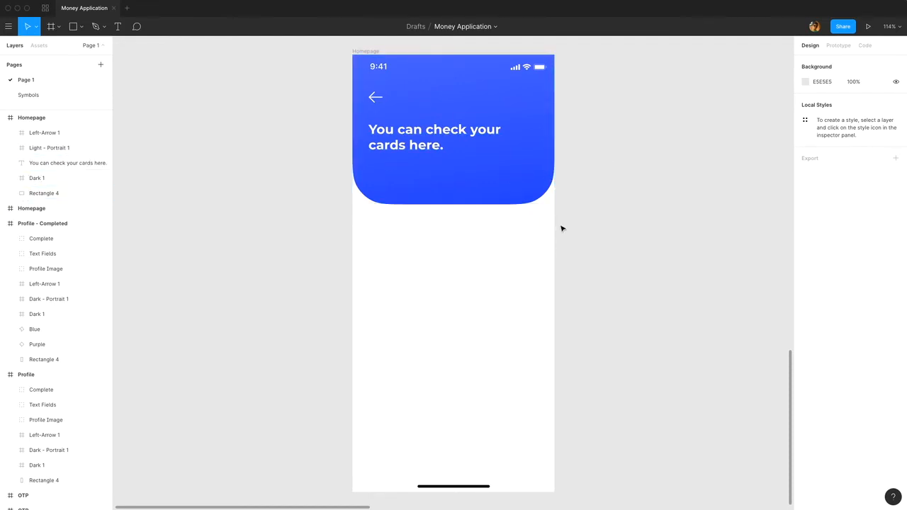
Draw a rectangle overlapping the header's lower edge and set its size to 209 × 305.
left_click_drag(561, 234, 610, 199)
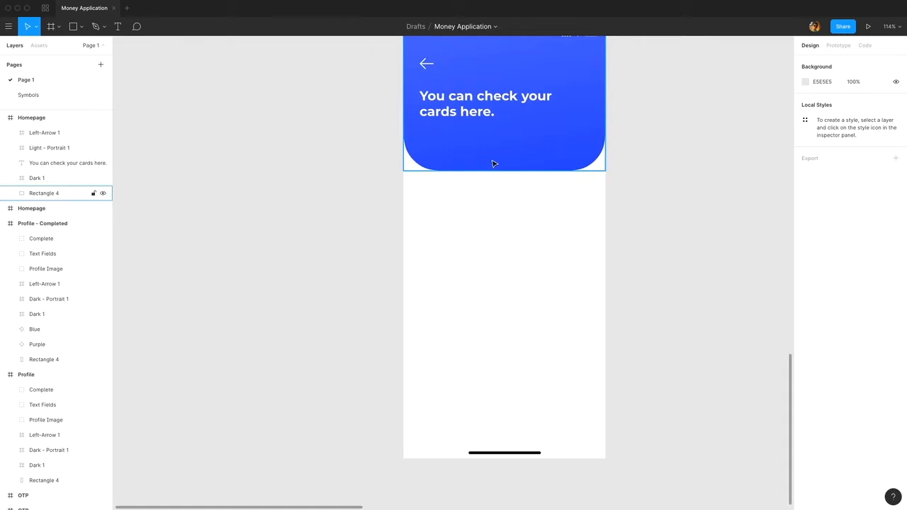
left_click(82, 26)
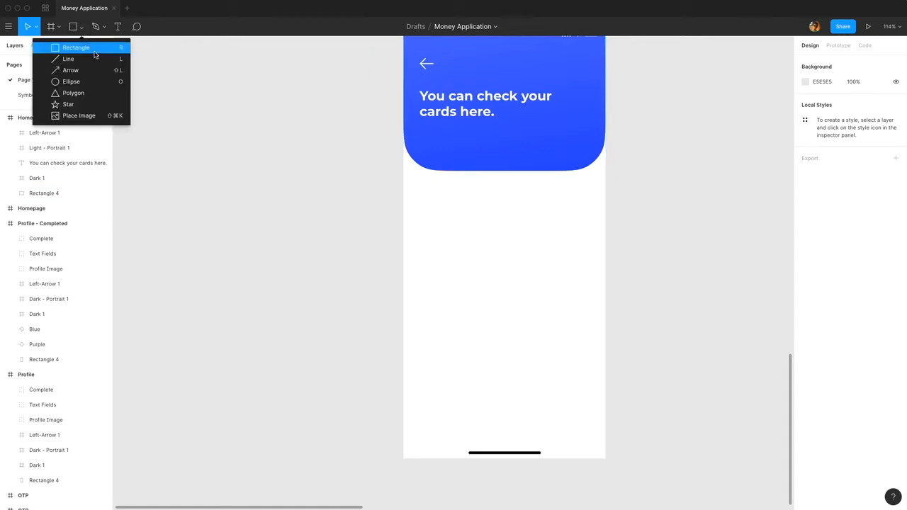
left_click(64, 45)
mouse_move(421, 146)
left_mouse_down()
mouse_move(496, 279)
mouse_move(516, 281)
left_mouse_up()
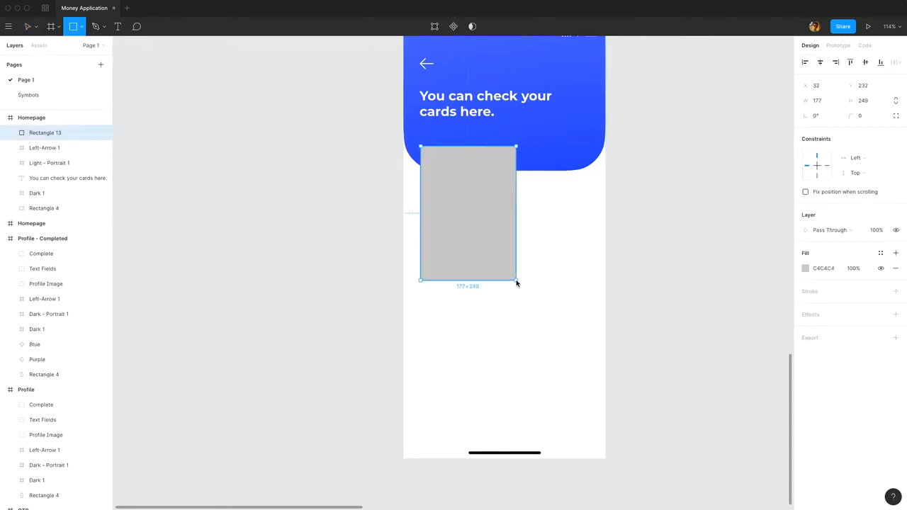
left_click(822, 101)
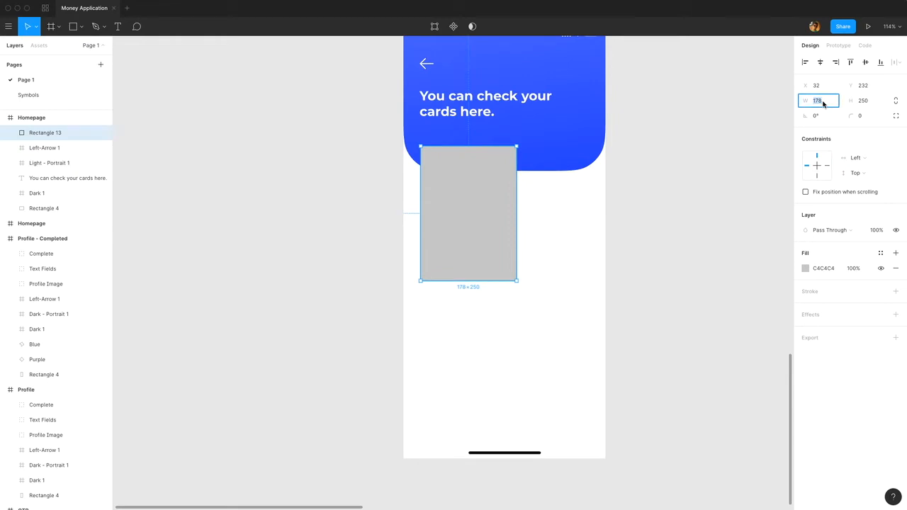
key("Return")
left_click(862, 101)
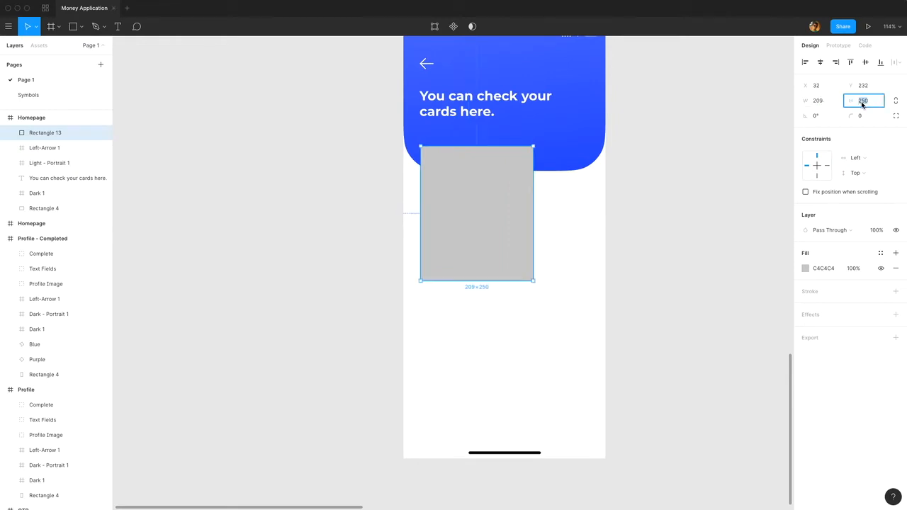
type("305")
key("Return")
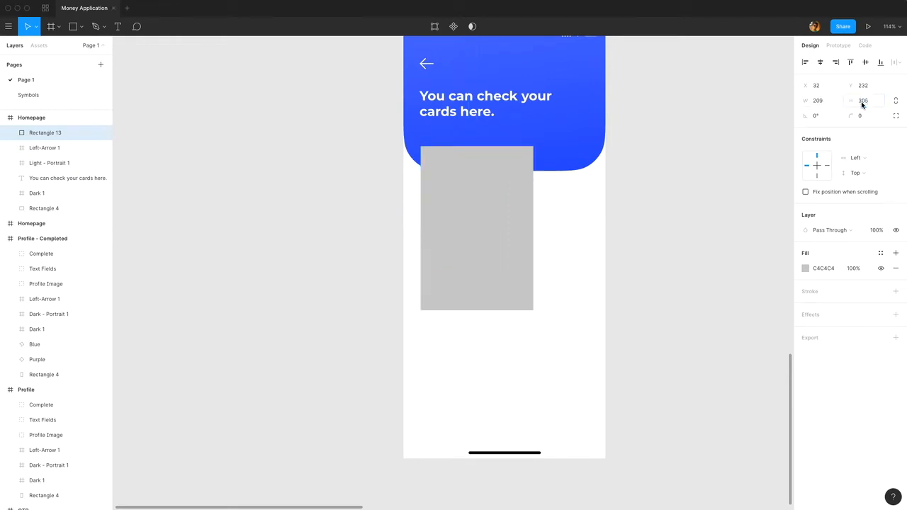
Set the rectangle's corner radius to 40 and its corner smoothing to about 61%.
left_click(862, 117)
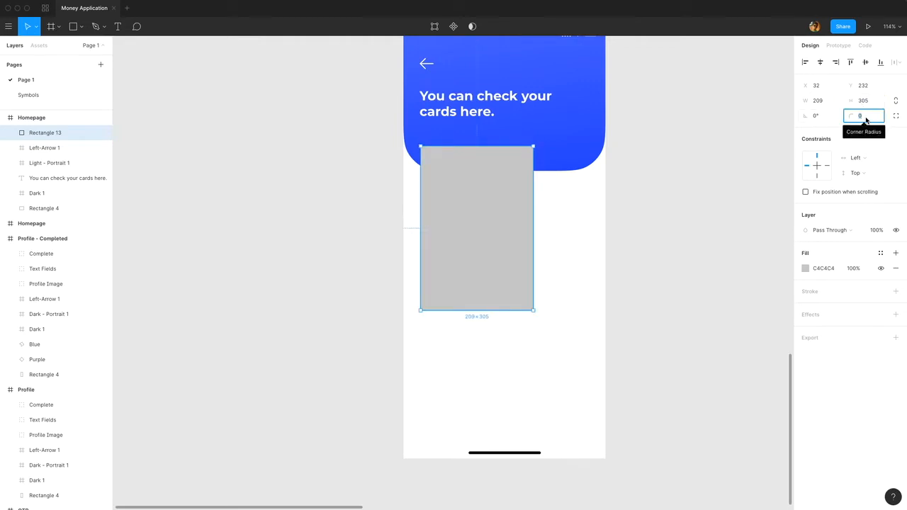
type("40")
key("Return")
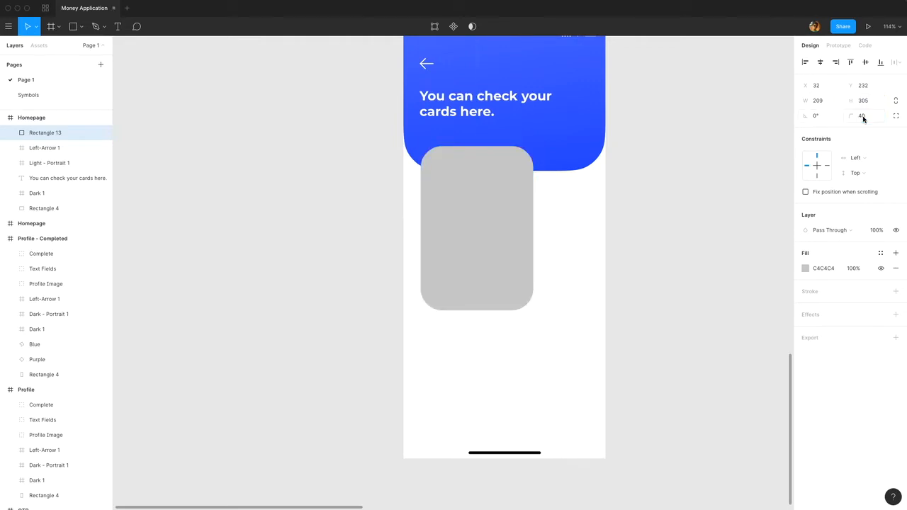
left_click(895, 116)
left_click(897, 131)
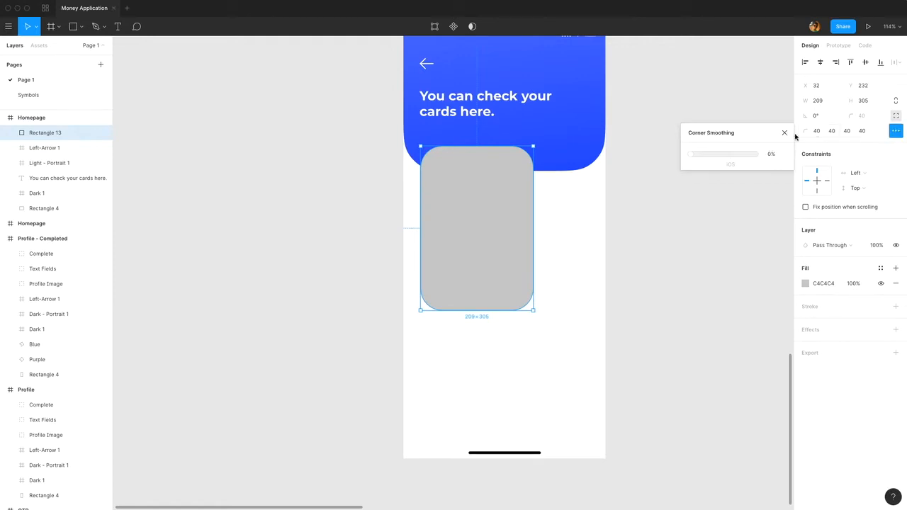
left_click_drag(690, 155, 730, 161)
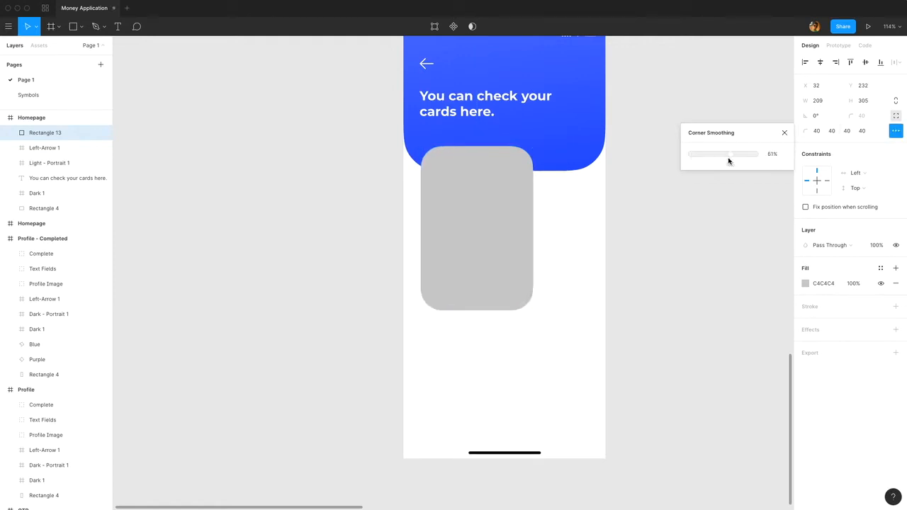
key("Escape")
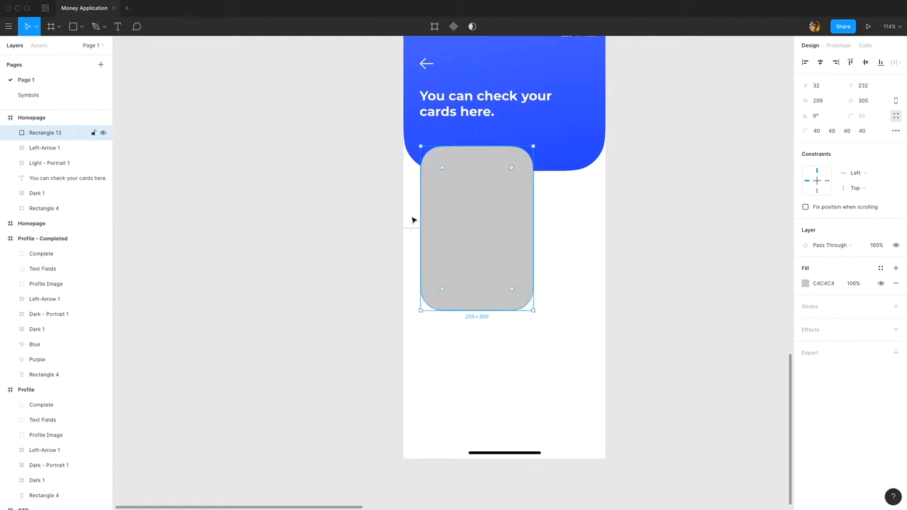
Move the rounded rectangle up to Y 201, just beneath the header text.
left_click_drag(458, 219, 459, 202)
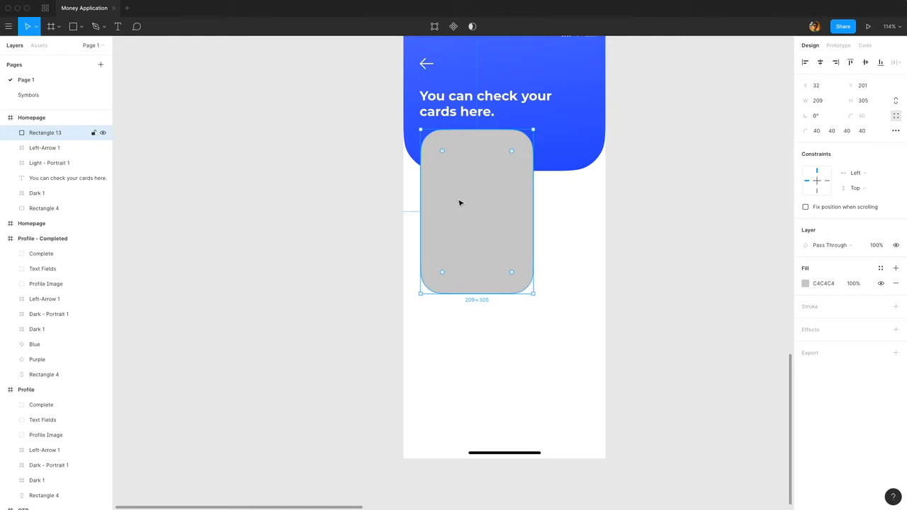
Change the rounded rectangle's solid fill to white, FFFFFF.
left_click(805, 283)
left_click_drag(742, 307, 648, 225)
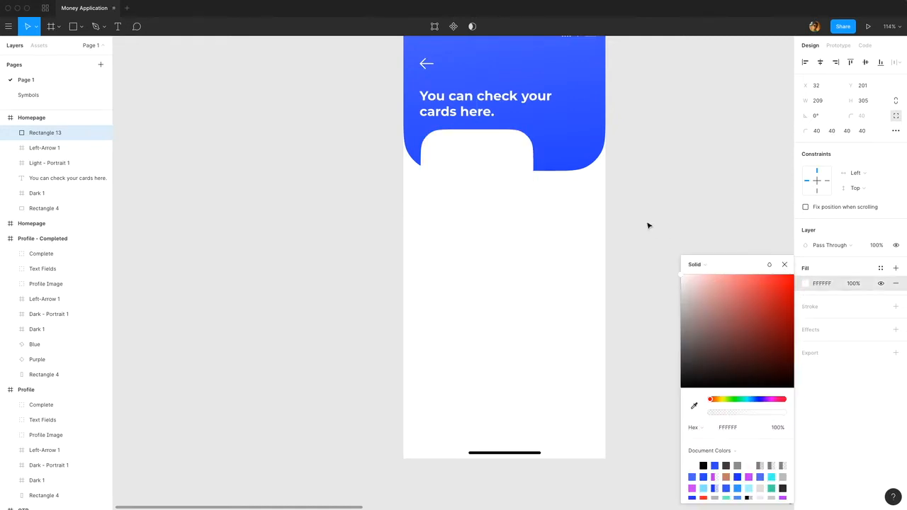
left_click(784, 264)
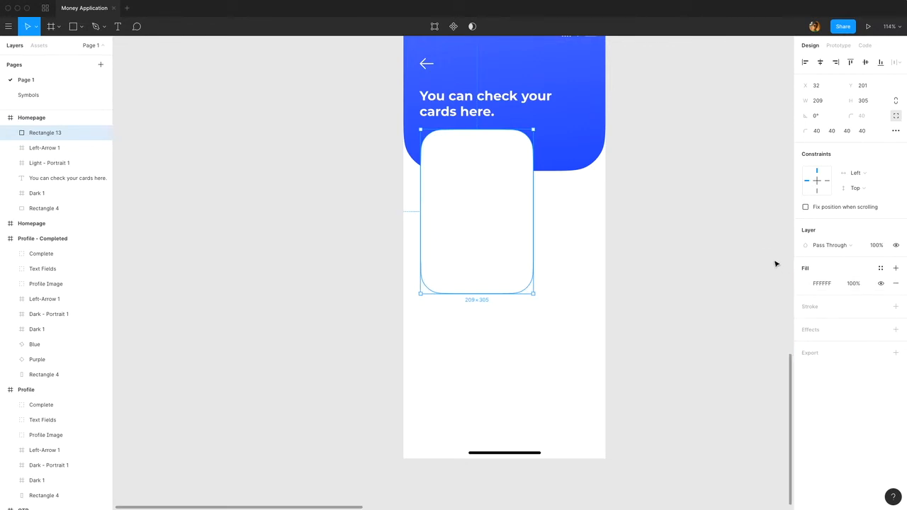
Add a radial gradient fill above the white one and set its inner stop to 40D3F2.
left_click(895, 269)
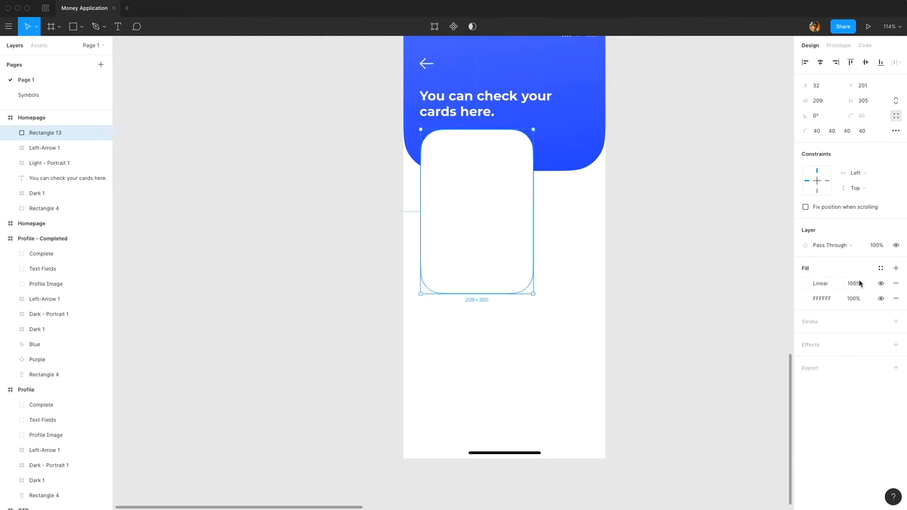
left_click(805, 283)
left_click(707, 230)
left_click(709, 241)
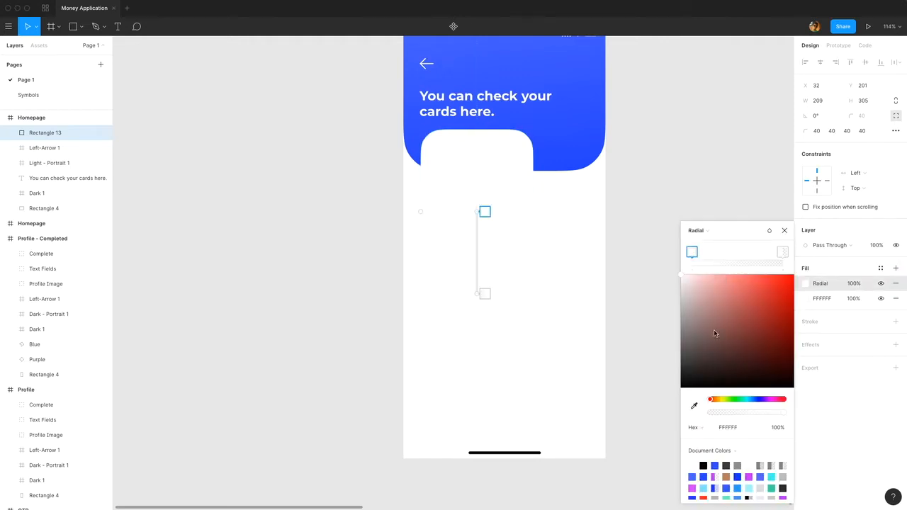
left_click(732, 427)
type("40")
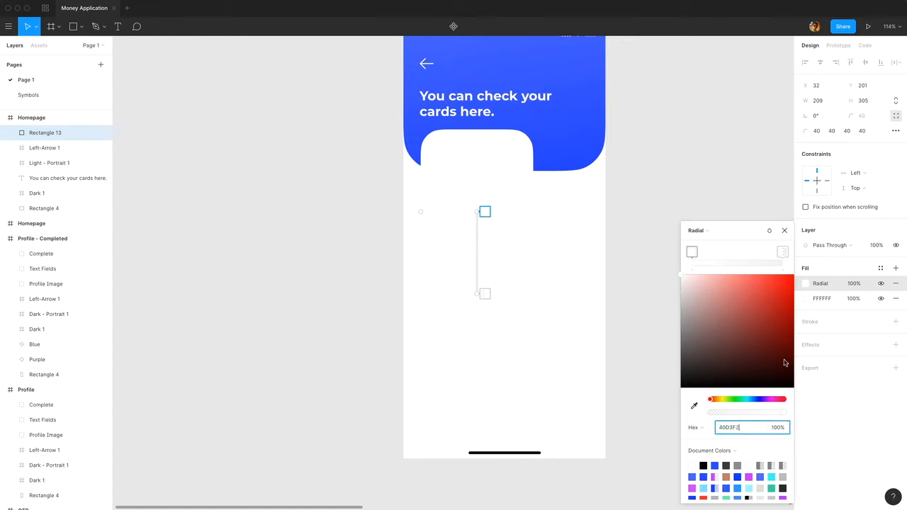
type("D3F2")
key("Return")
Give the cyan gradient's transparent outer stop the same 40D3F2 colour as the inner stop.
left_click(721, 425)
key("ctrl+c")
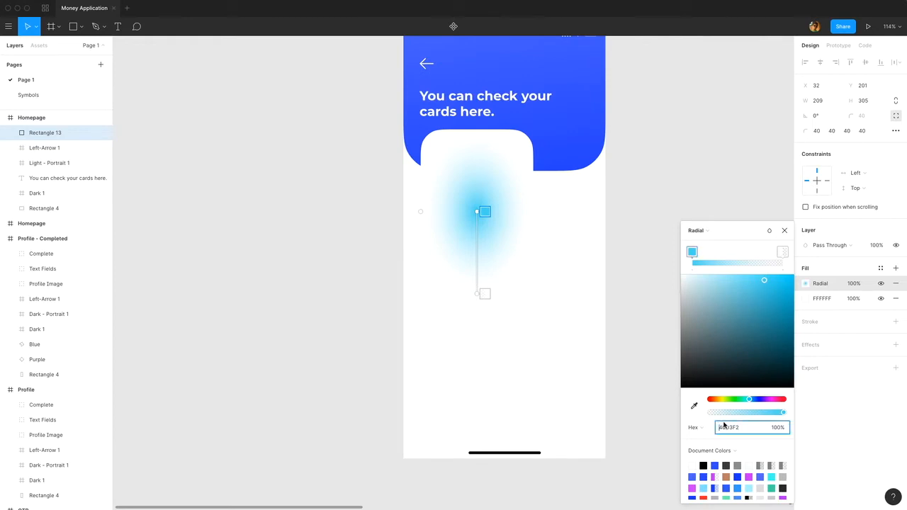
left_click(782, 251)
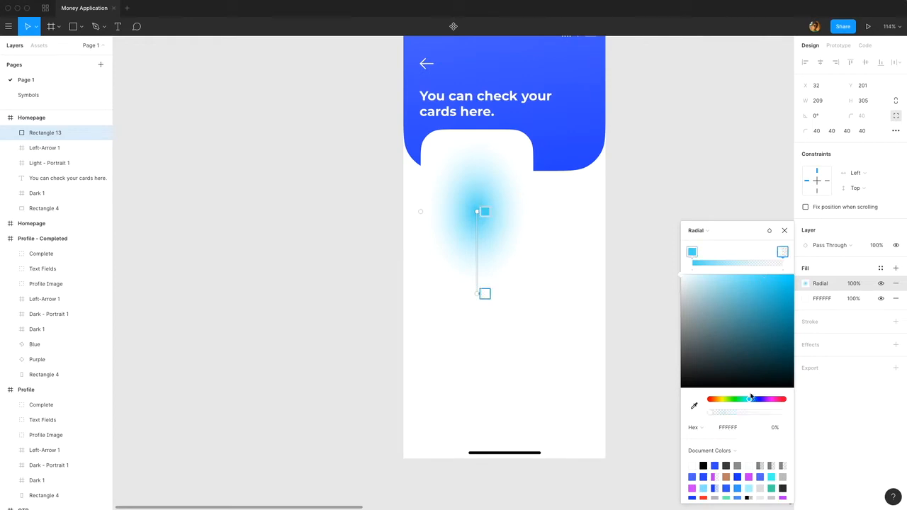
left_click(741, 427)
key("ctrl+v")
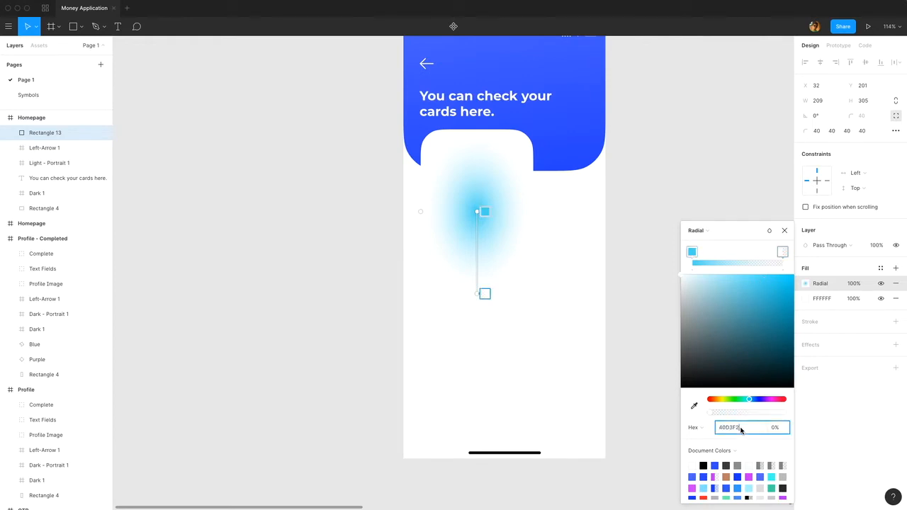
key("Return")
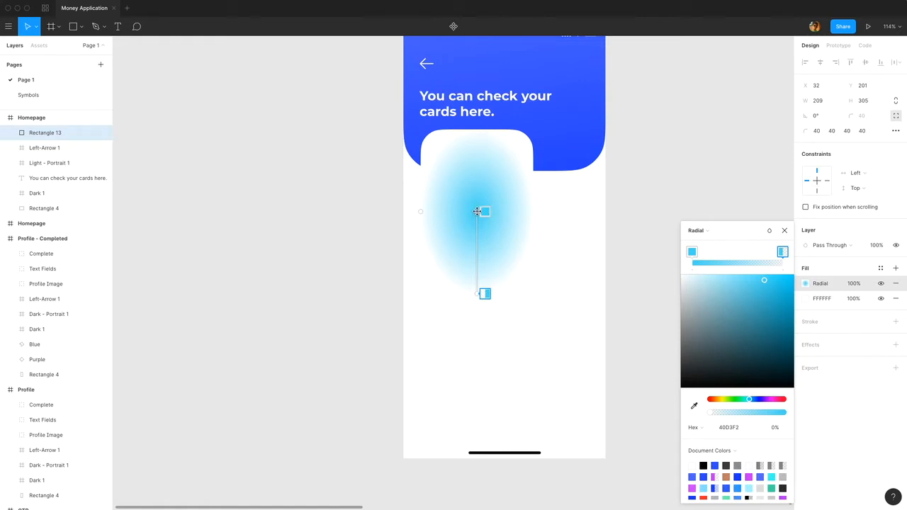
Center the cyan gradient near the card's lower-left corner and extend it diagonally beyond the upper-right corner.
left_click_drag(476, 211, 464, 232)
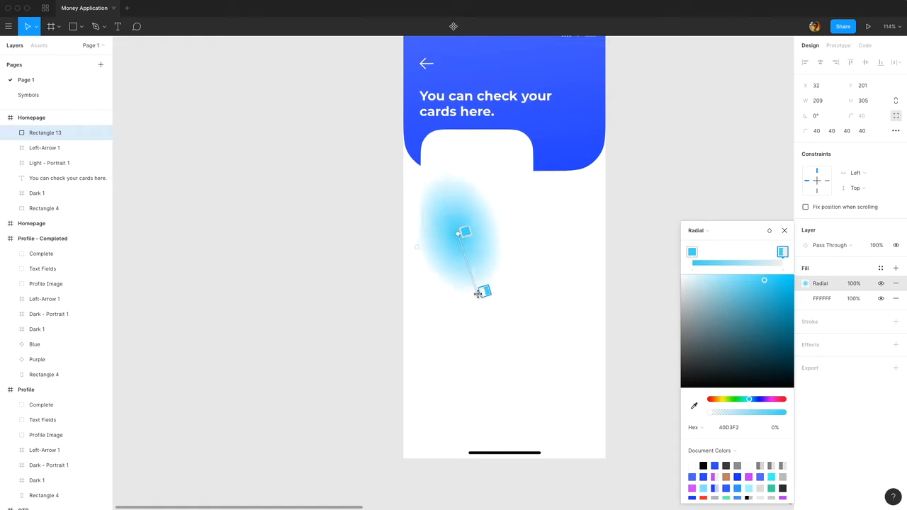
left_click_drag(481, 293, 578, 106)
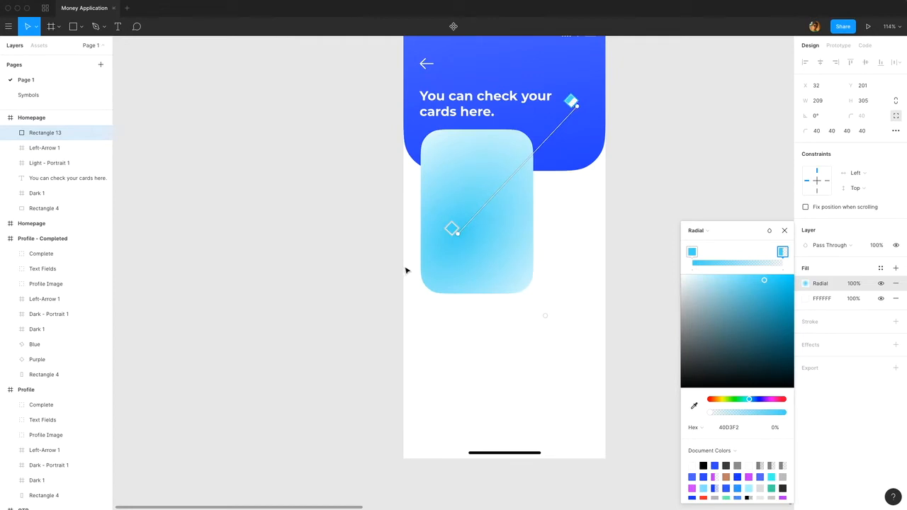
left_click_drag(454, 234, 433, 268)
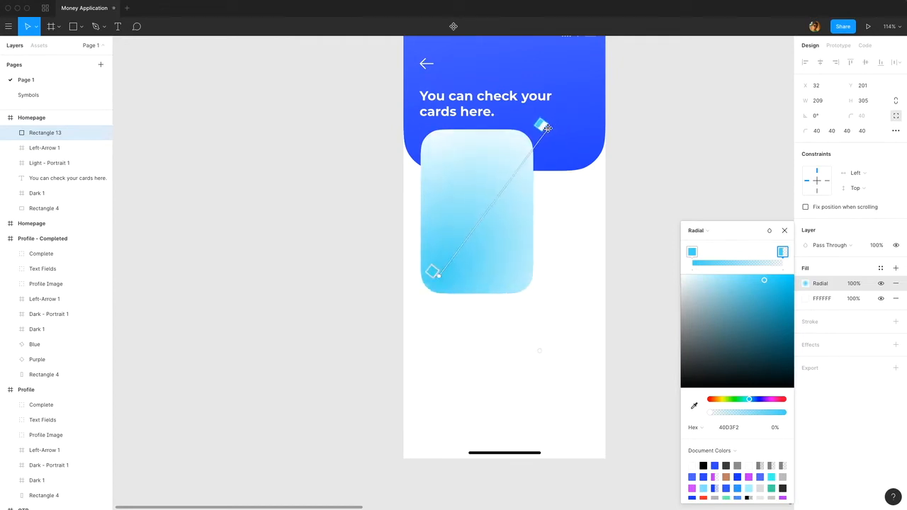
key("Escape")
Add a second radial gradient fill to the card and set its inner stop to E100FF.
left_click(896, 269)
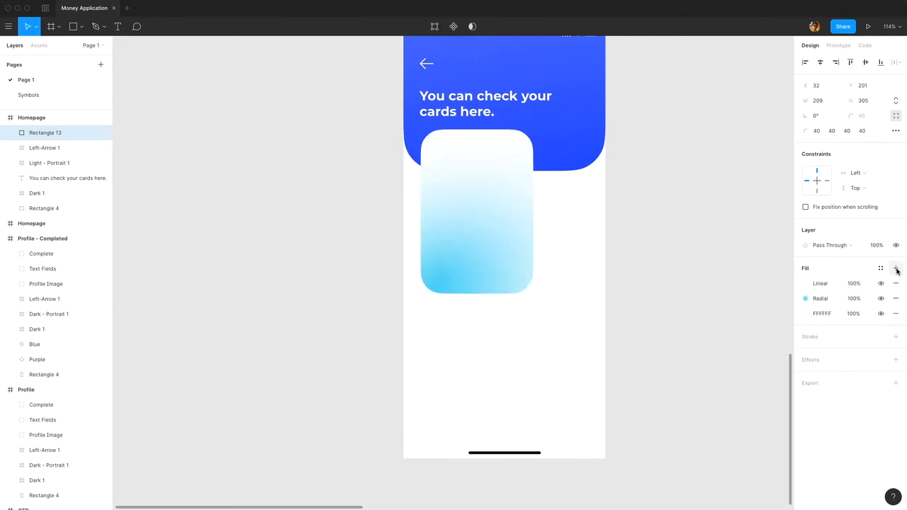
left_click(809, 285)
left_click(720, 234)
left_click(719, 245)
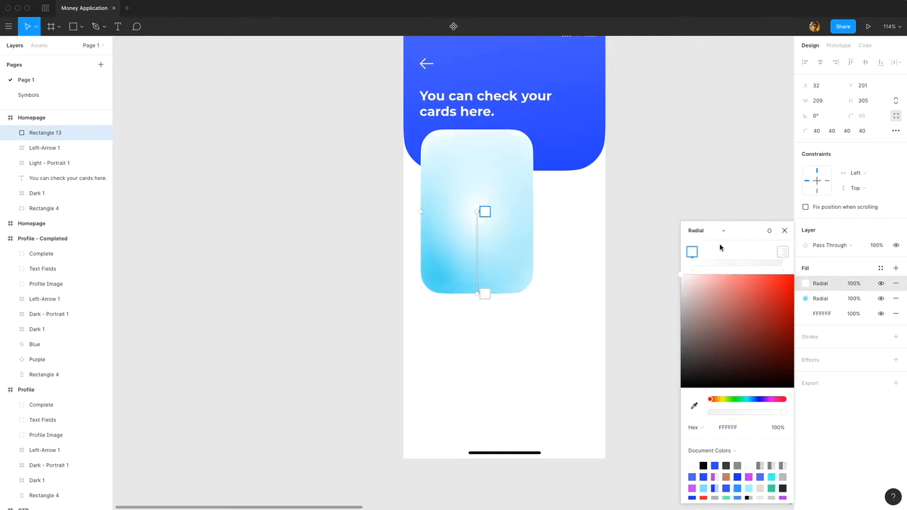
left_click(725, 428)
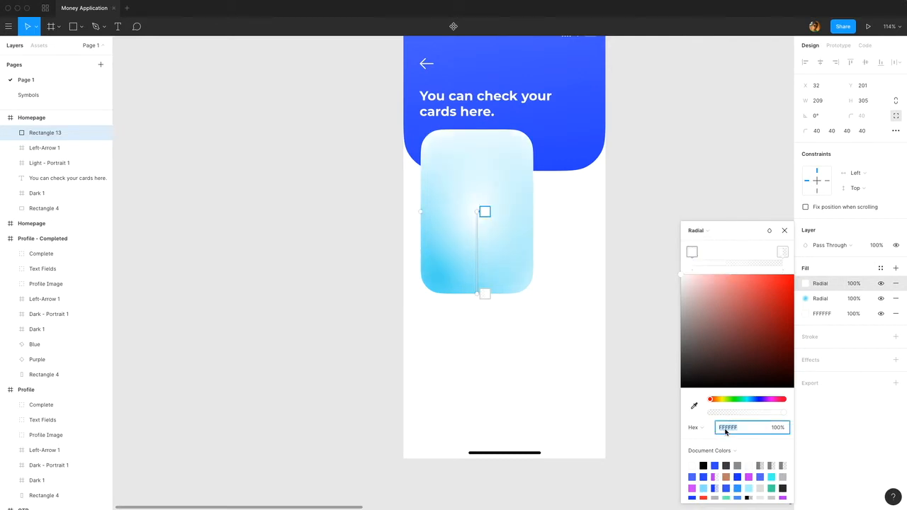
type("E100FF")
key("Return")
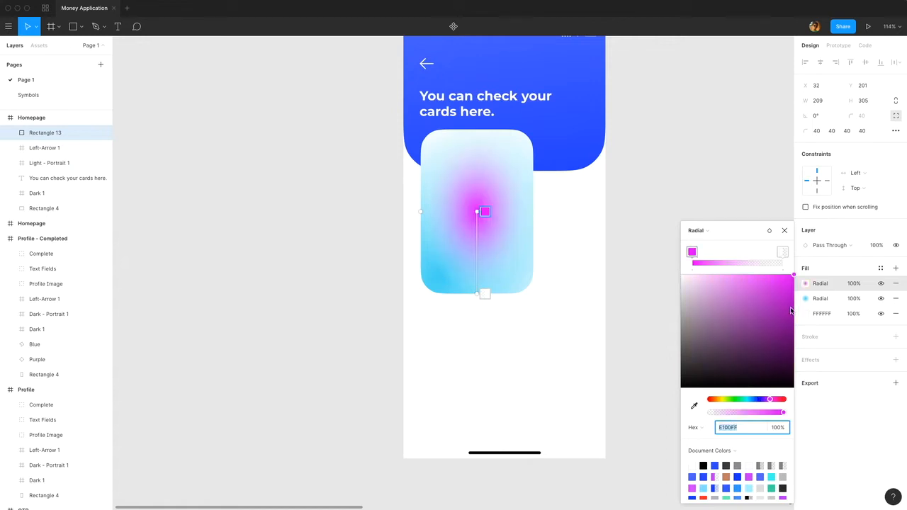
Match the magenta gradient's transparent outer stop to E100FF.
left_click(782, 253)
left_click(748, 427)
type("E100FF")
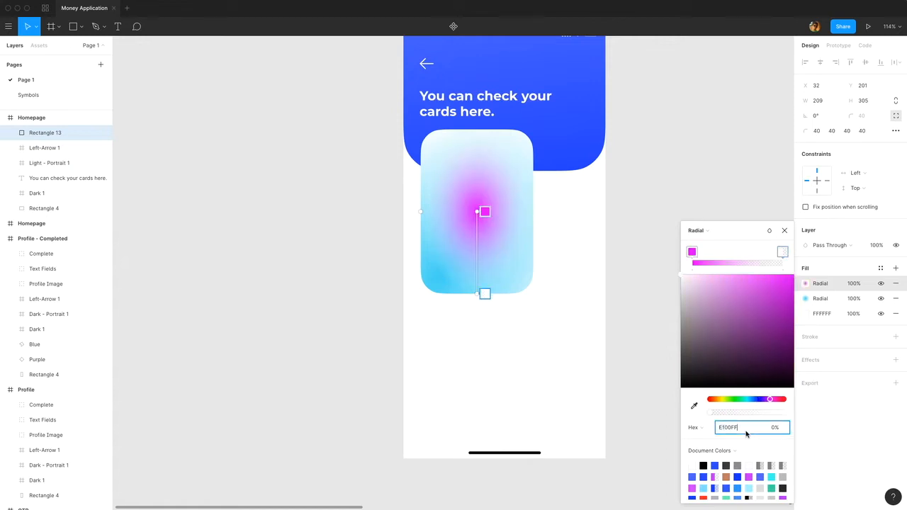
key("Return")
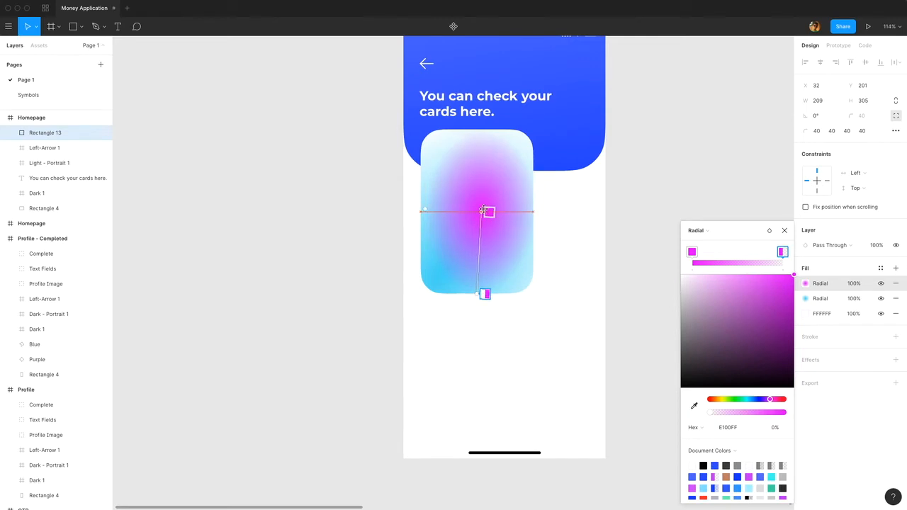
Center the magenta gradient near the card's upper-right corner and stretch it diagonally up past the corner.
left_click_drag(485, 211, 484, 173)
left_click_drag(478, 295, 597, 80)
left_click_drag(477, 173, 516, 158)
mouse_move(579, 221)
left_mouse_down()
mouse_move(607, 245)
mouse_move(589, 236)
mouse_move(592, 225)
left_mouse_up()
left_click_drag(513, 161, 517, 156)
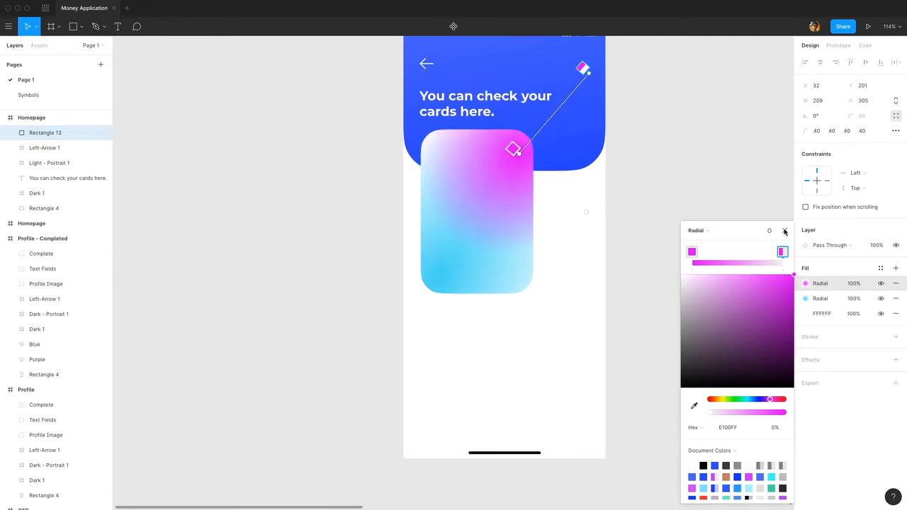
left_click(784, 232)
Add a third radial gradient fill to the card and set its inner stop to 2B47FC.
left_click(895, 271)
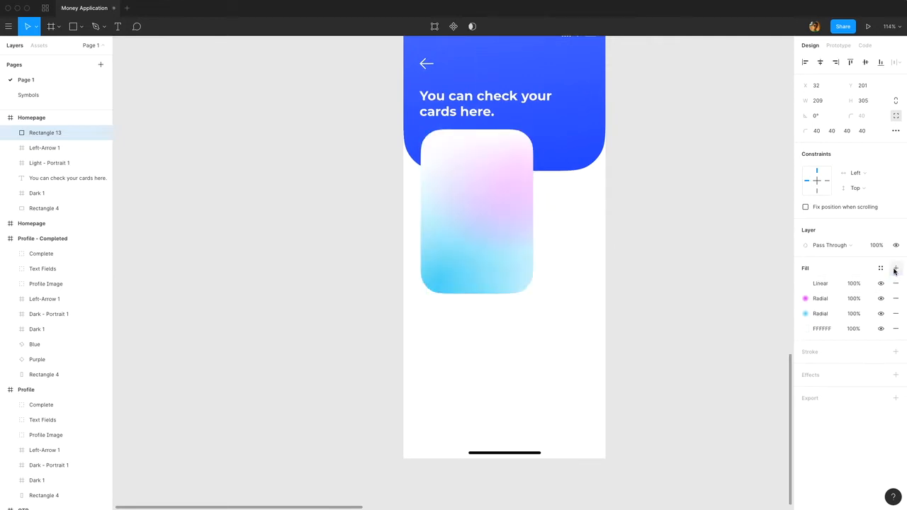
left_click(806, 284)
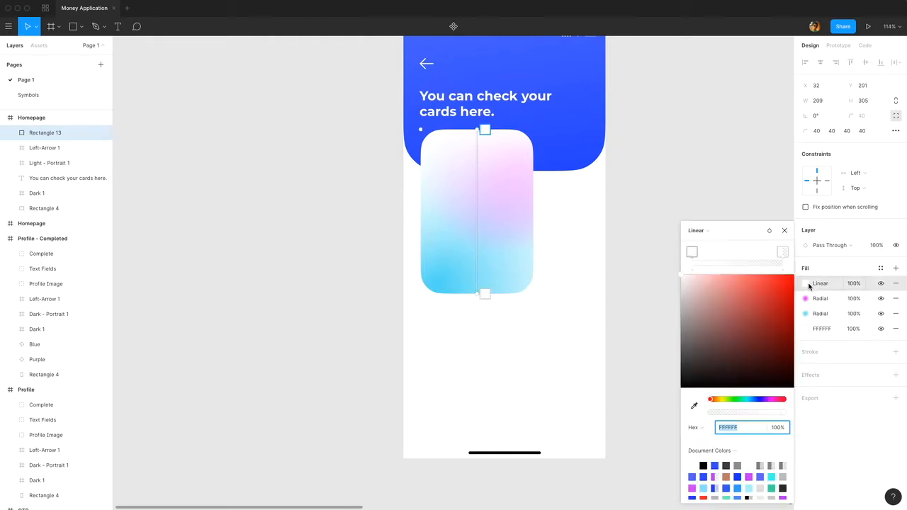
left_click(696, 231)
left_click(700, 244)
left_click(745, 429)
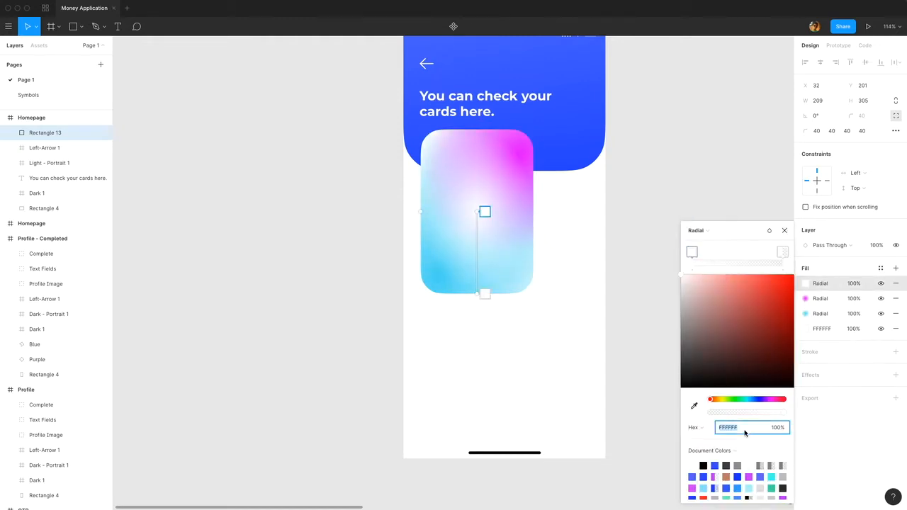
type("2B47FC")
key("Return")
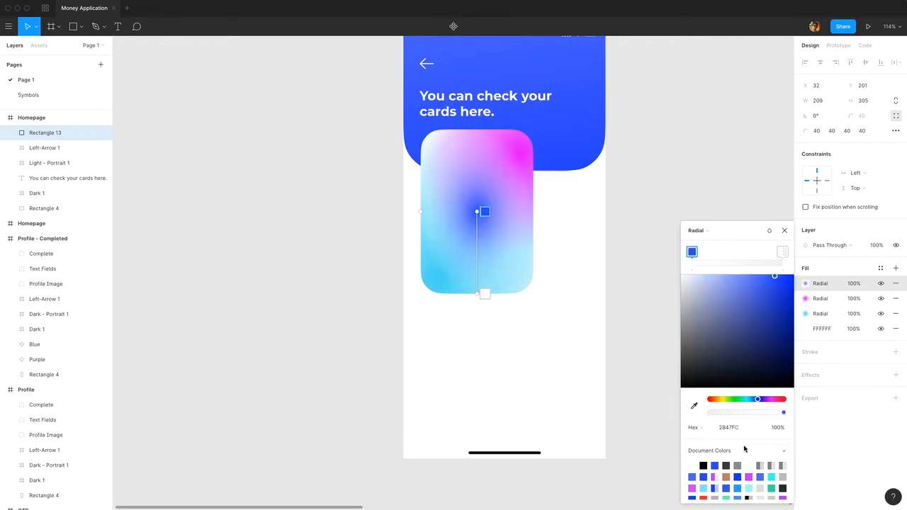
Set the blue gradient's transparent outer stop to 2B47FC and move the gradient to just outside the card's lower-right corner.
left_click(739, 427)
key("ctrl+c")
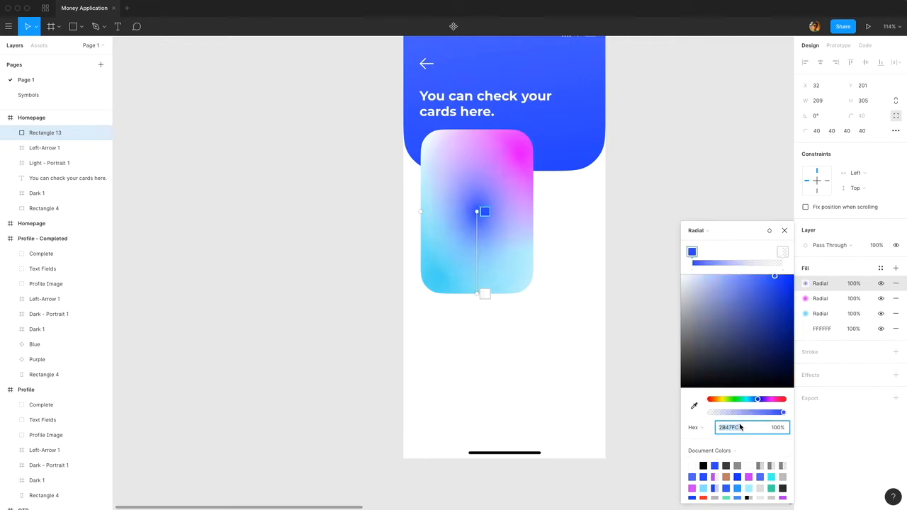
left_click(783, 252)
left_click(739, 428)
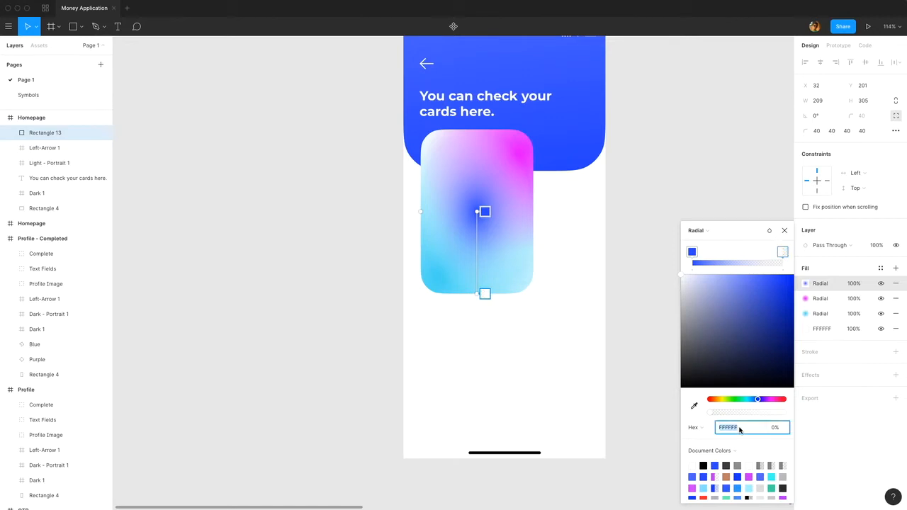
key("ctrl+v")
key("Return")
left_click_drag(478, 211, 542, 283)
left_click_drag(477, 300, 544, 366)
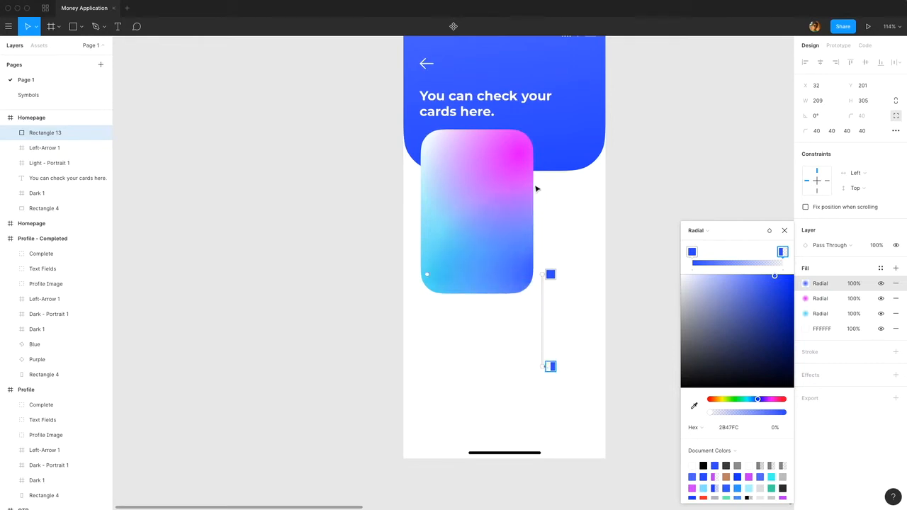
Shift the magenta gradient's center slightly inward and the cyan gradient's center out to the card's lower-left corner.
left_click(806, 301)
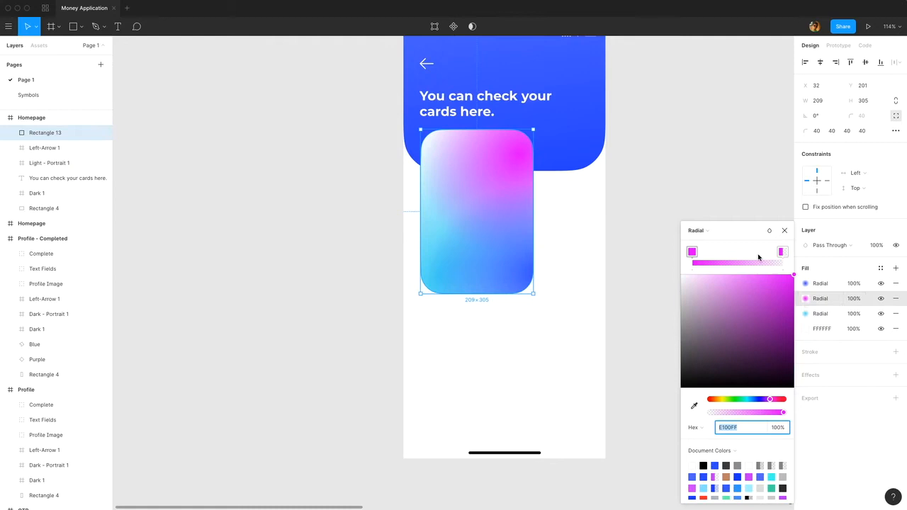
left_click(784, 230)
left_click(805, 300)
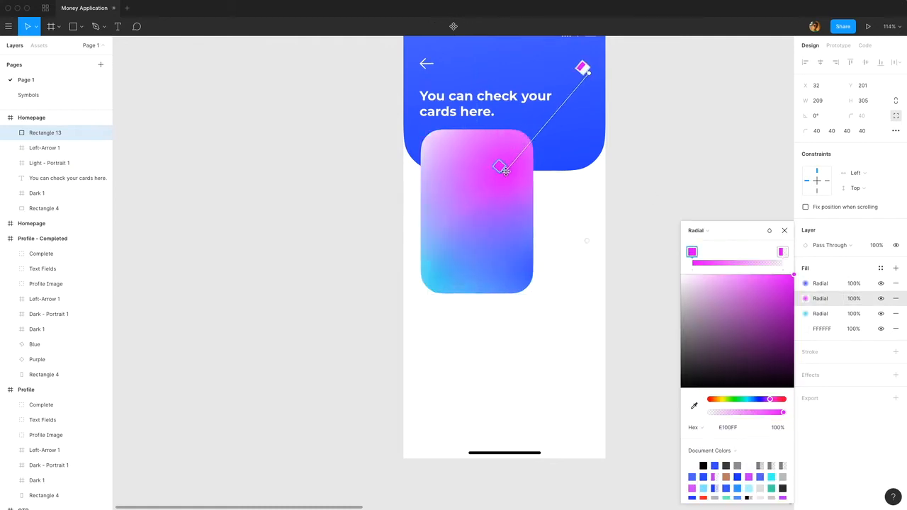
left_click(806, 314)
left_click(806, 314)
left_click_drag(430, 271, 417, 294)
left_click(784, 230)
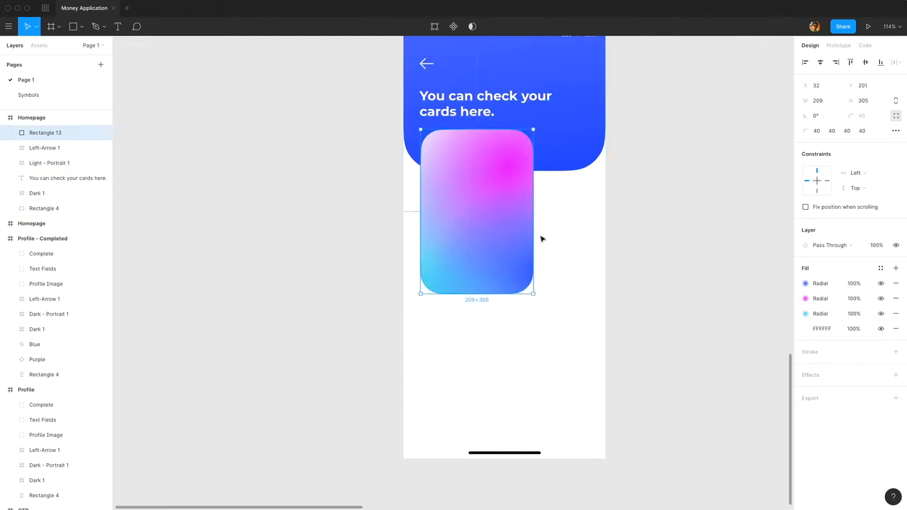
Add the text "$4500.00" on the upper part of the gradient card.
scroll(541, 239, "up", 3)
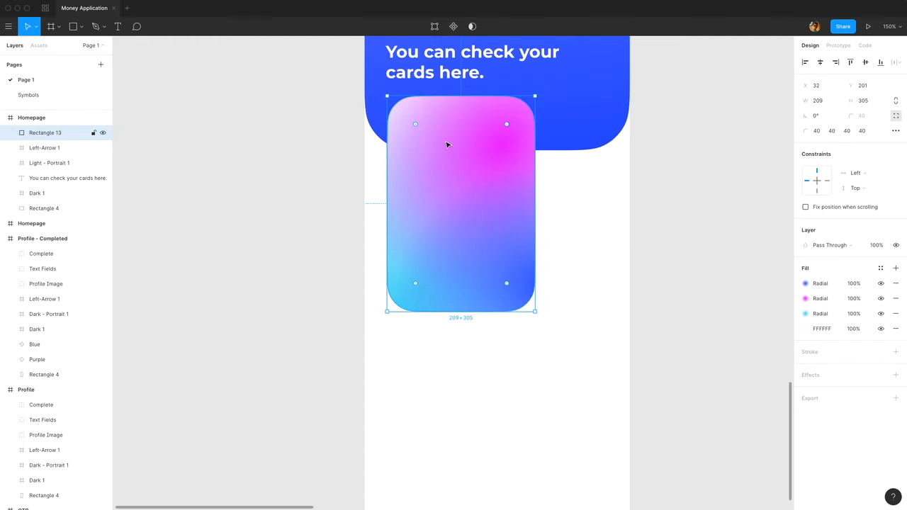
key("t")
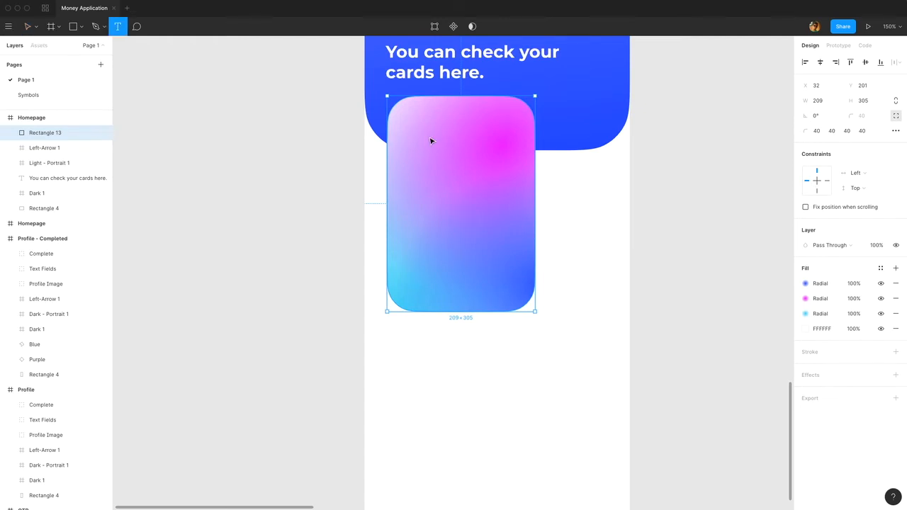
left_click(430, 141)
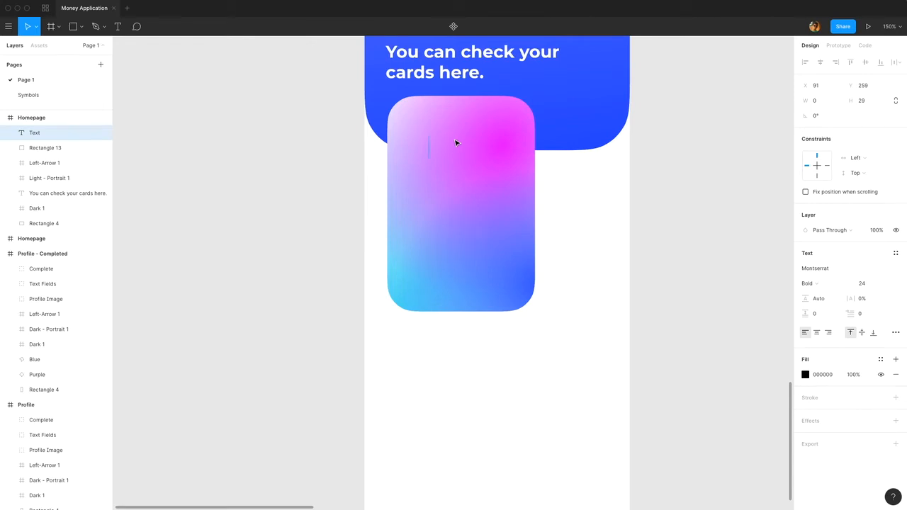
type("$4500")
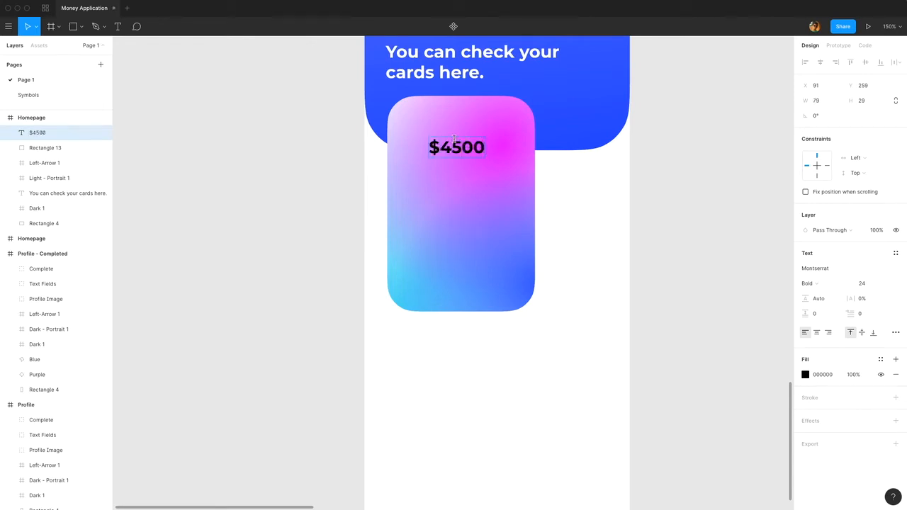
type(".00")
Change the $4500.00 text's fill color to white, FFFFFF.
key("super+a")
left_click(805, 375)
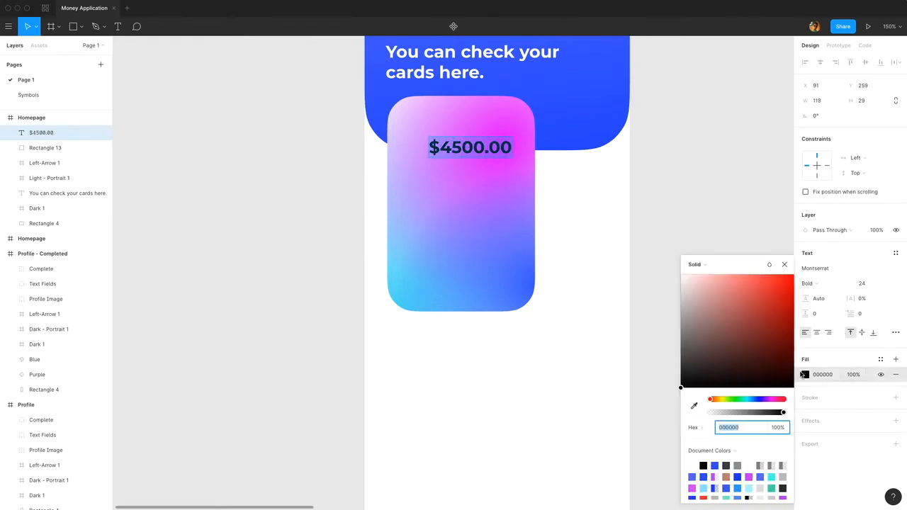
type("fff")
key("Return")
key("Escape")
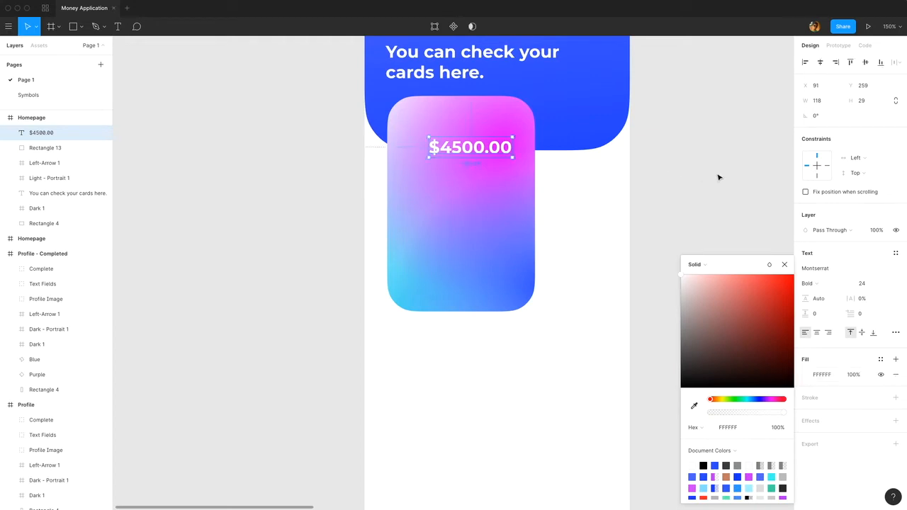
Position the $4500.00 text near the card's upper-left corner at X 56, Y 239.
key("Escape")
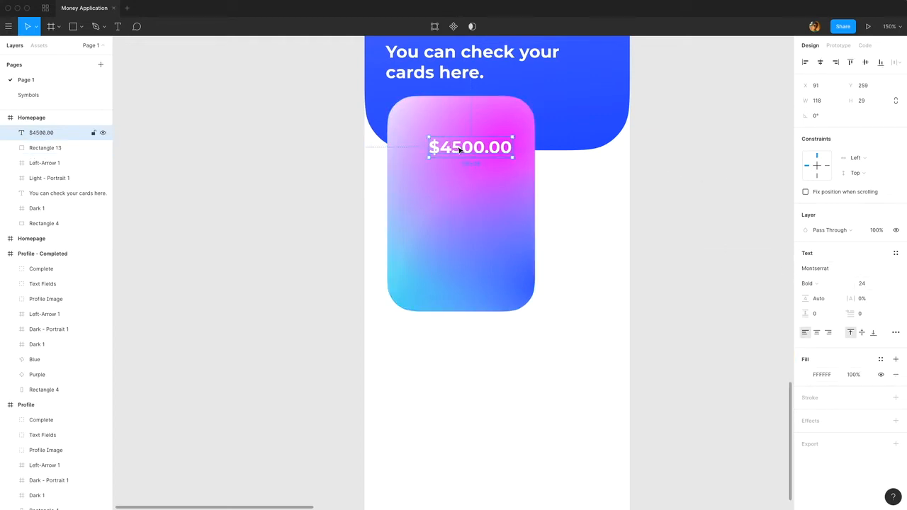
left_click_drag(459, 151, 429, 141)
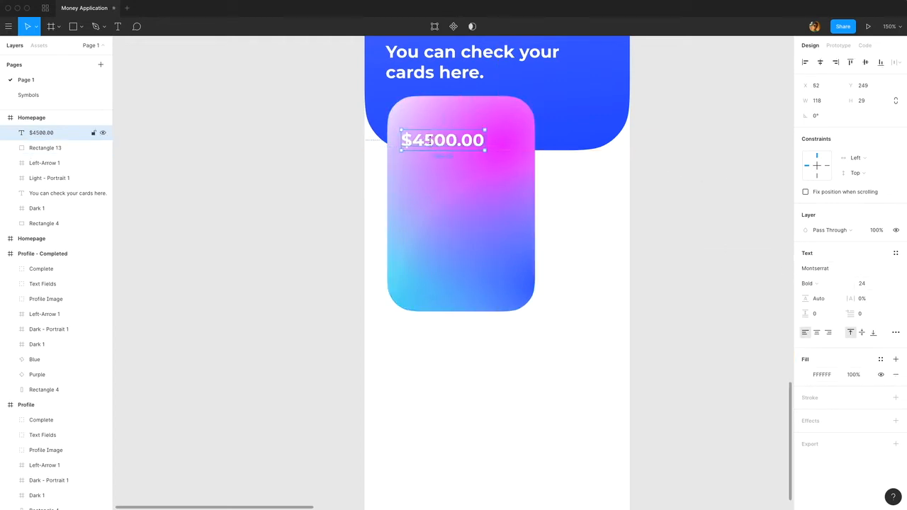
scroll(425, 121, "up", 5)
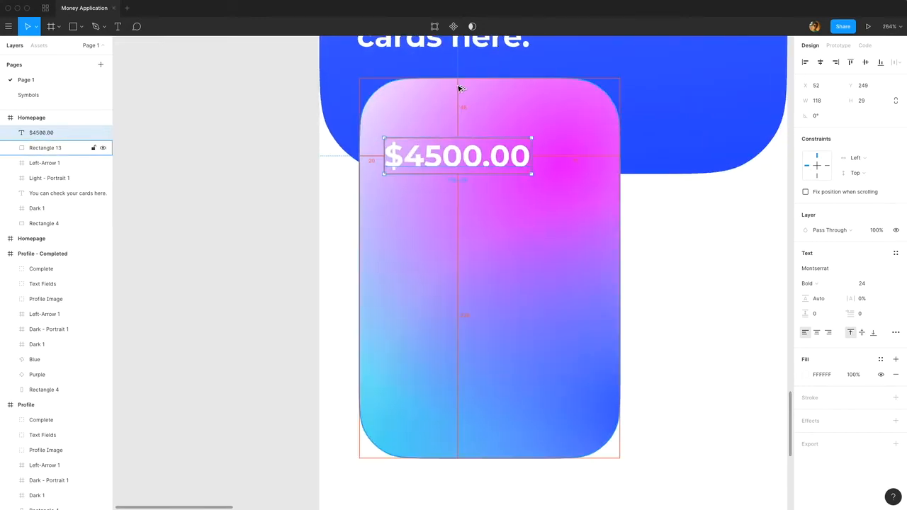
key("shift+Up")
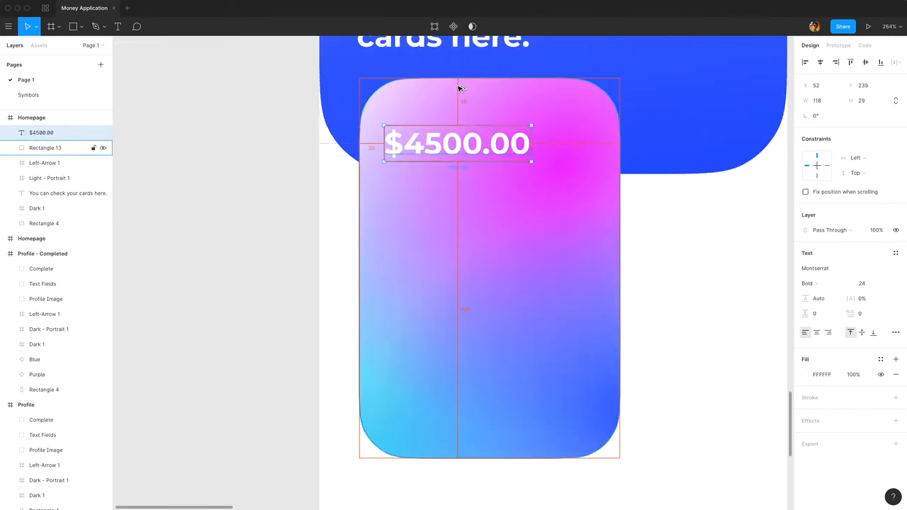
key("shift+Right")
key("alt")
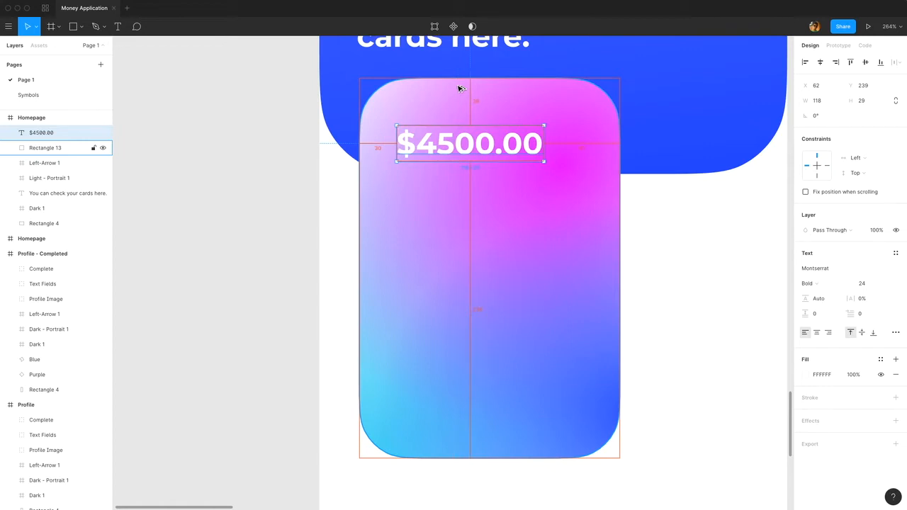
key("shift+Left")
key("Right")
key("Right")
key("Right")
key("Right")
key("Right")
key("Right")
key("Left")
key("Left")
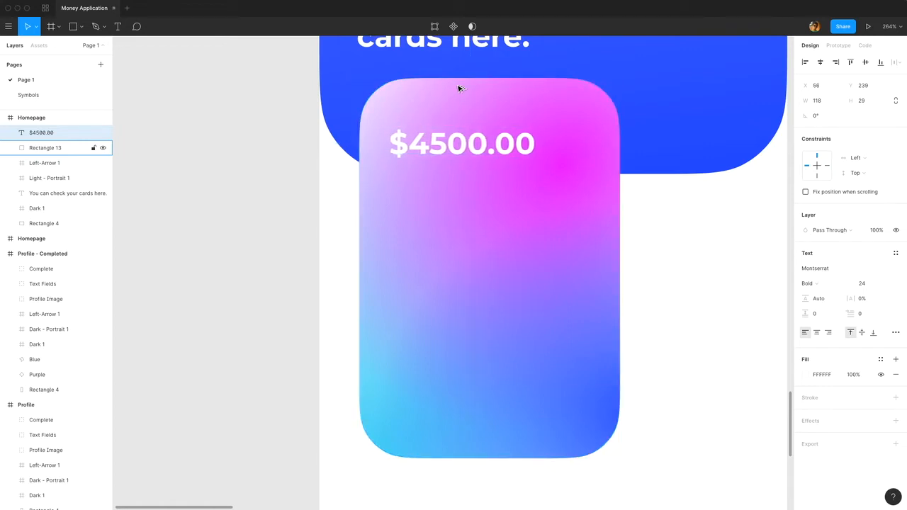
Duplicate the $4500.00 text, place the copy directly below the original and change its wording to "Company".
key("ctrl+d")
left_click_drag(458, 145, 456, 178)
double_click(453, 188)
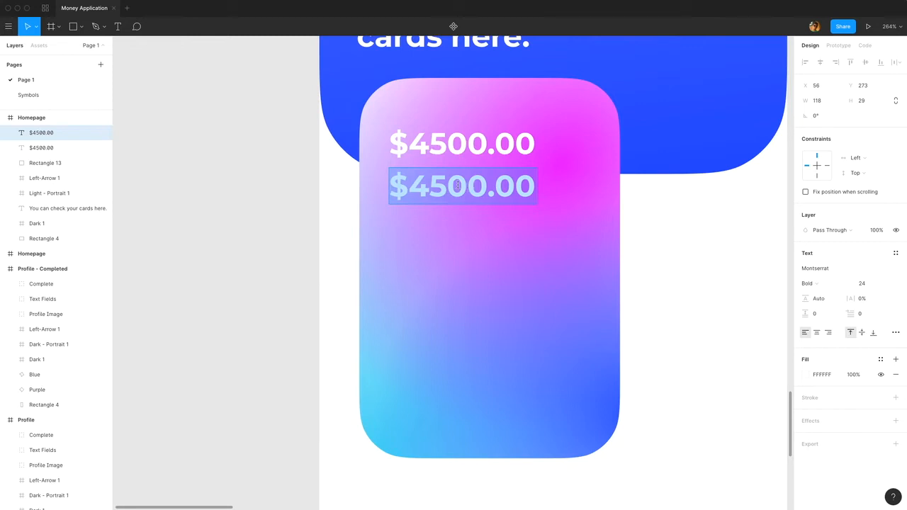
type("Comp")
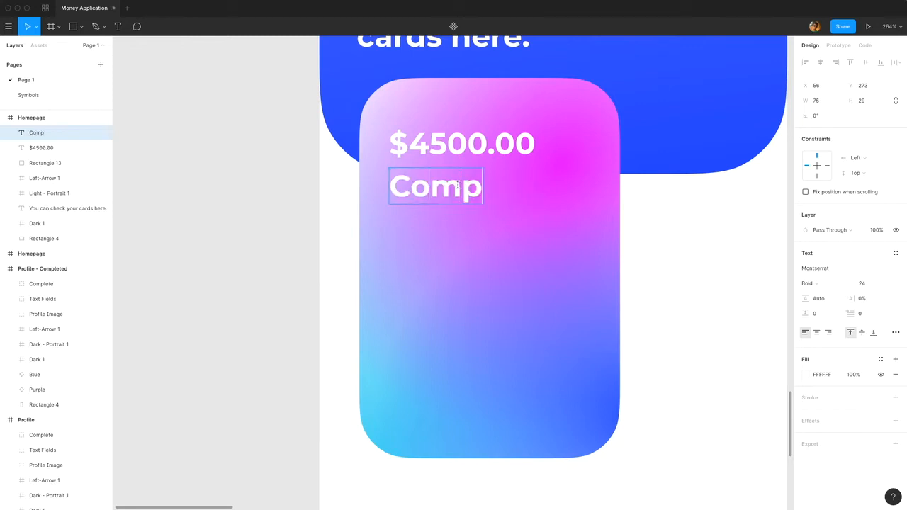
type("any")
Set the Company text's font size to 18 and nudge it up to Y 271.
key("ctrl+a")
left_click(863, 284)
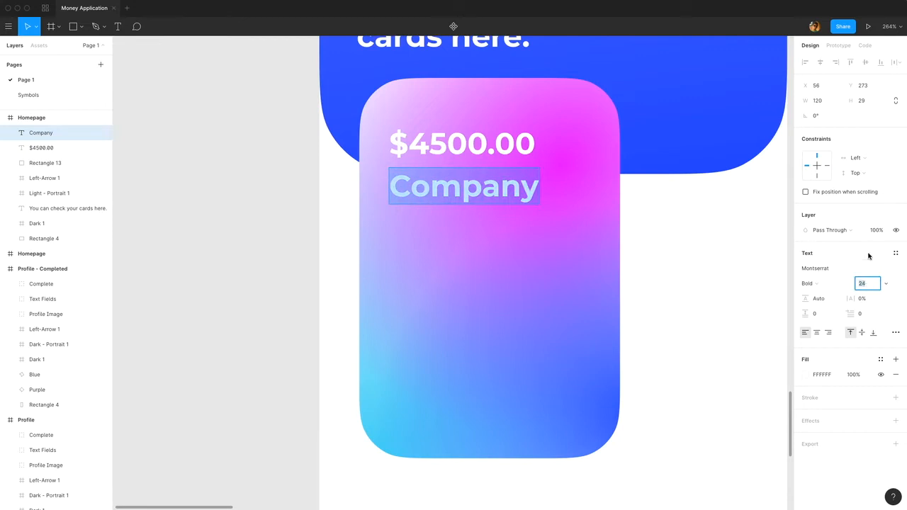
key("Return")
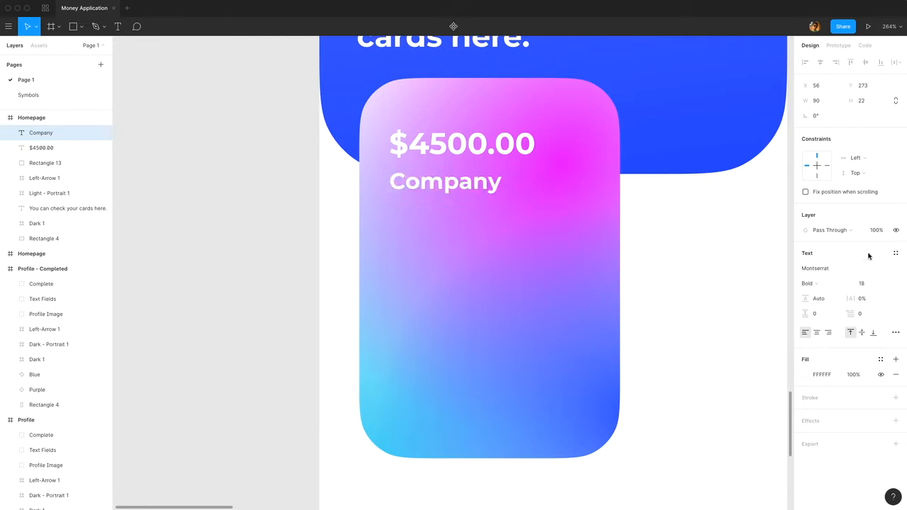
key("Escape")
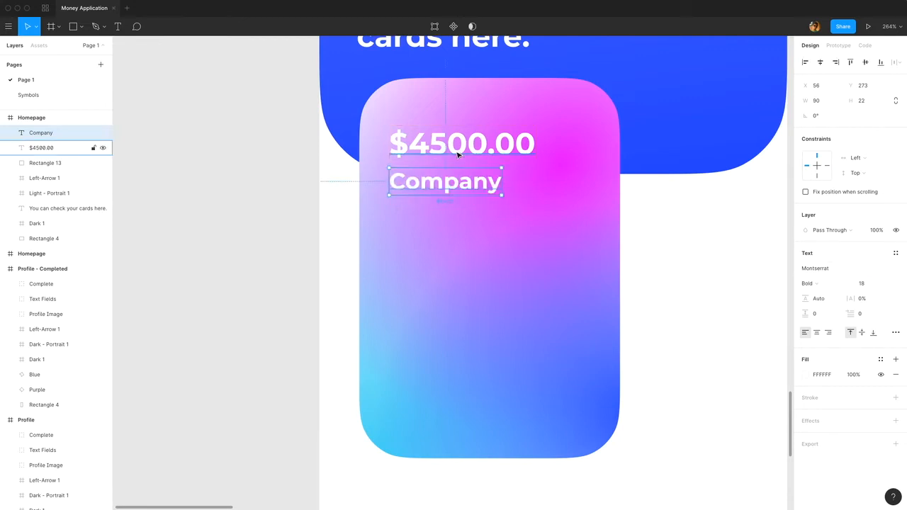
key("Up")
key("Up")
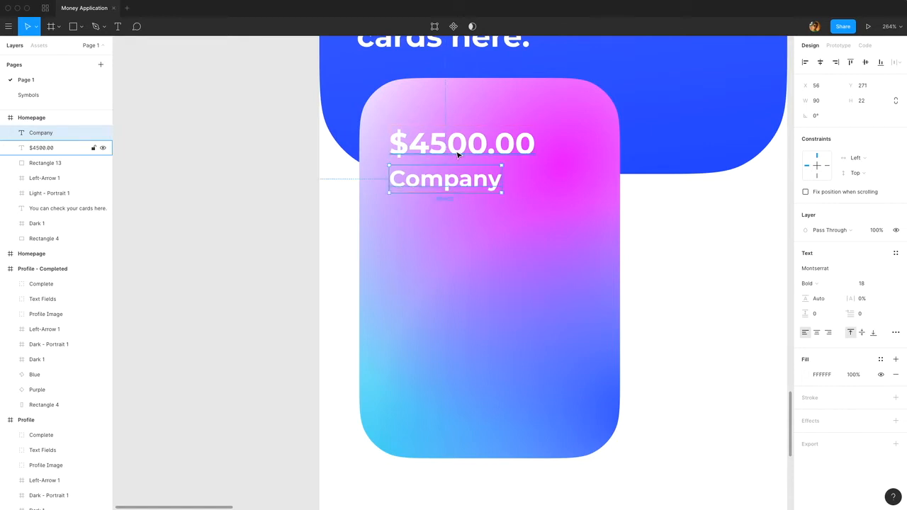
left_click(683, 247)
Add the text "01/2020" on the lower part of the gradient card.
key("t")
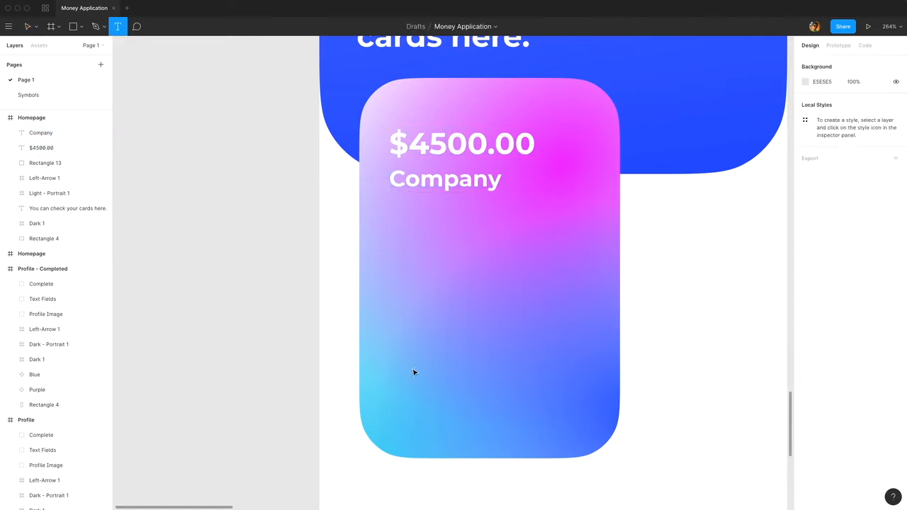
left_click(413, 371)
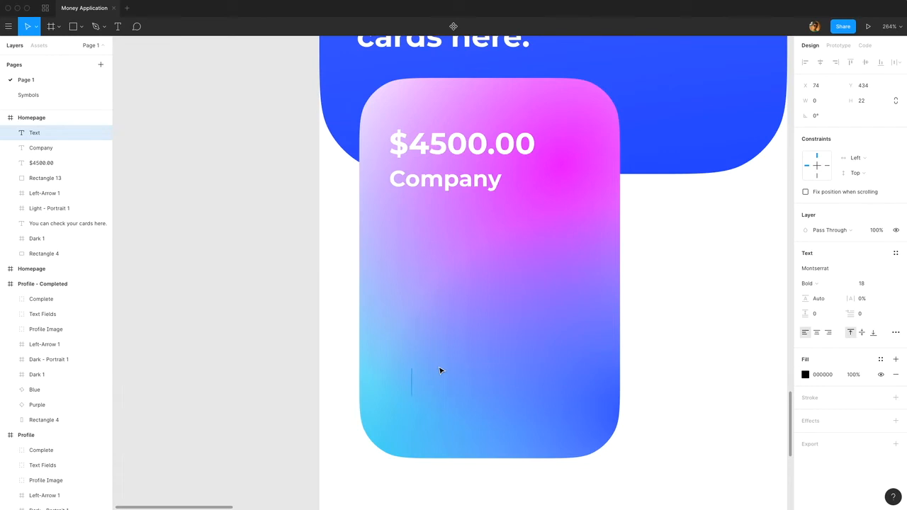
type("01/2020")
Set the 01/2020 text to Regular weight and font size 14.
key("ctrl+a")
left_click(822, 283)
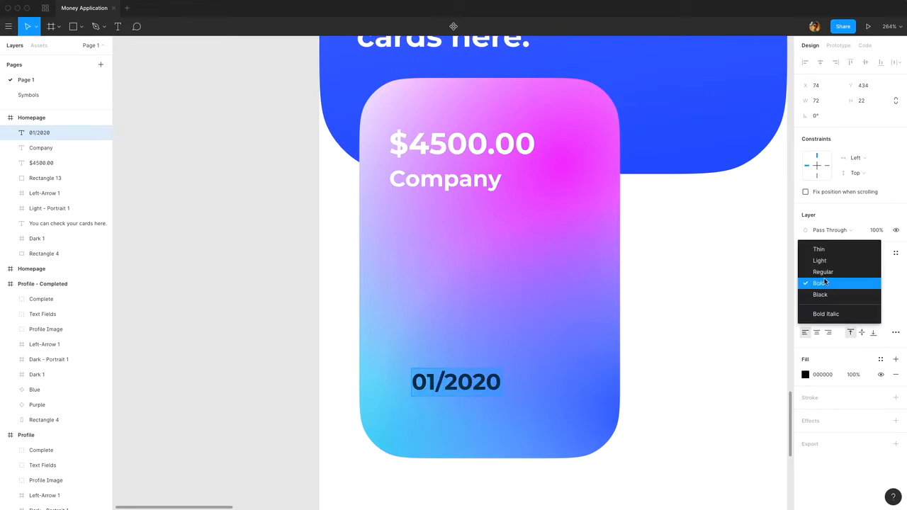
left_click(823, 272)
left_click(872, 284)
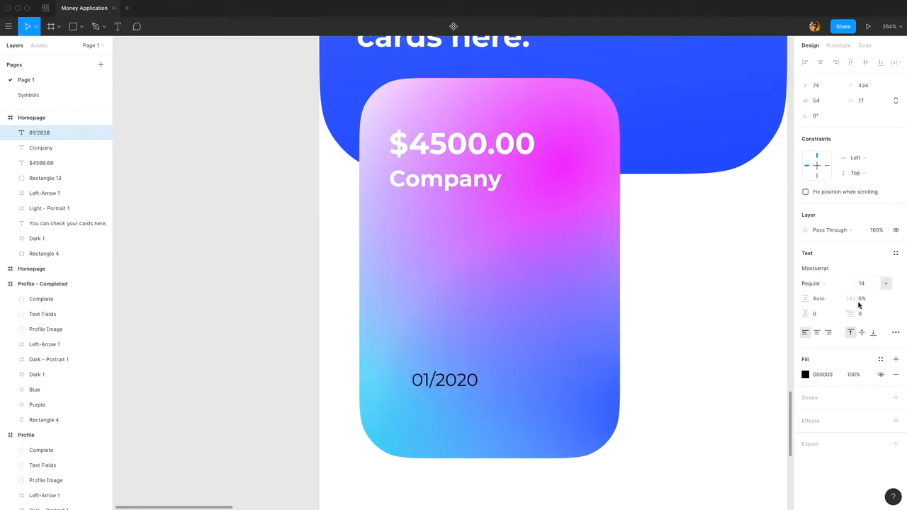
key("Return")
Change the 01/2020 text's fill color to white, FFFFFF.
left_click(805, 374)
type("ffffff")
key("Return")
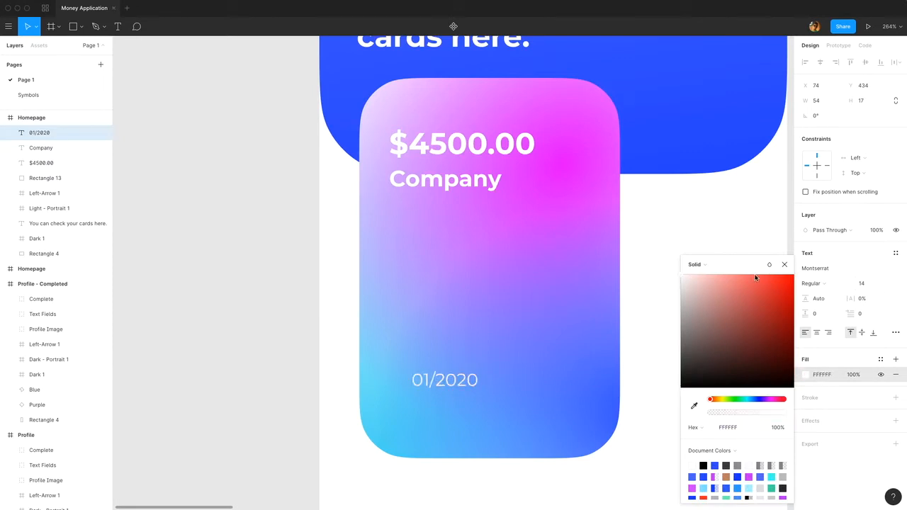
left_click(784, 265)
key("Escape")
Align the 01/2020 text with the left edge of the balance text, at X 56, Y 417.
left_click_drag(469, 380, 444, 388)
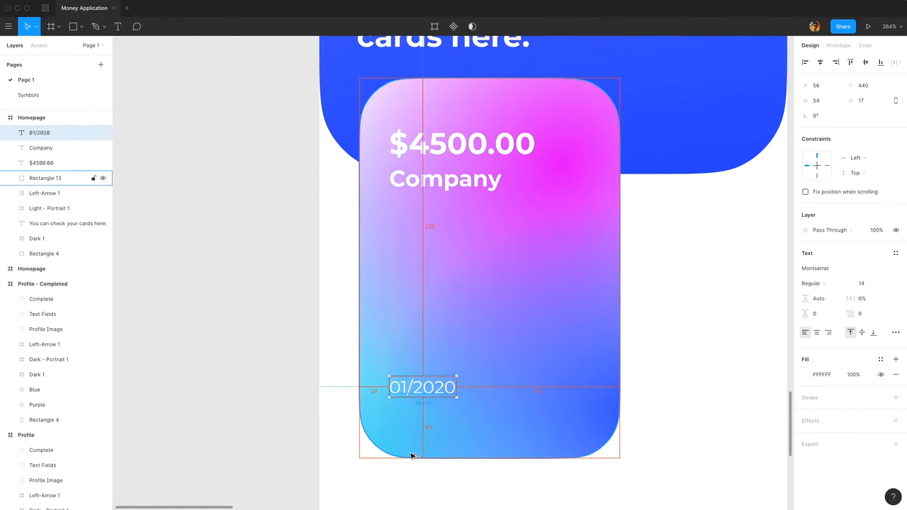
key("shift+Up")
key("shift+Up")
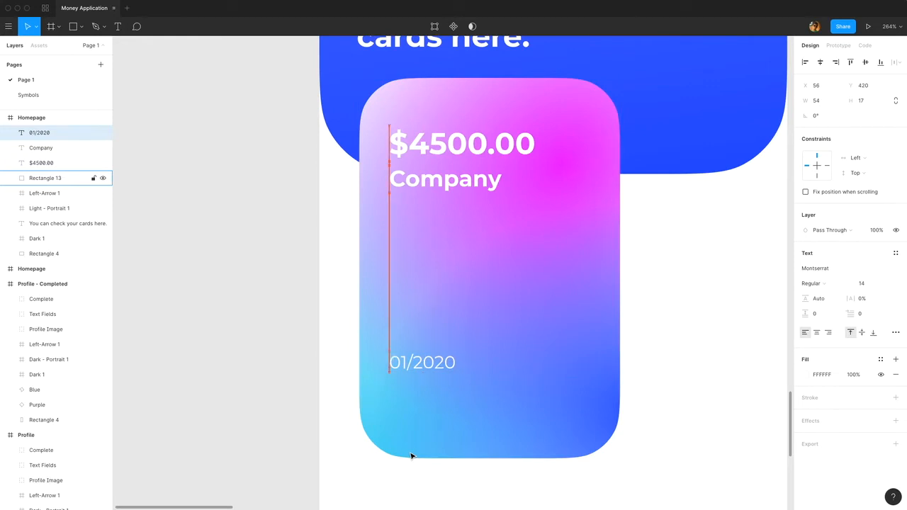
key("Up")
key("Up")
key("Up")
Duplicate the 01/2020 text, place the copy below it and replace its content with a masked card number.
key("super+d")
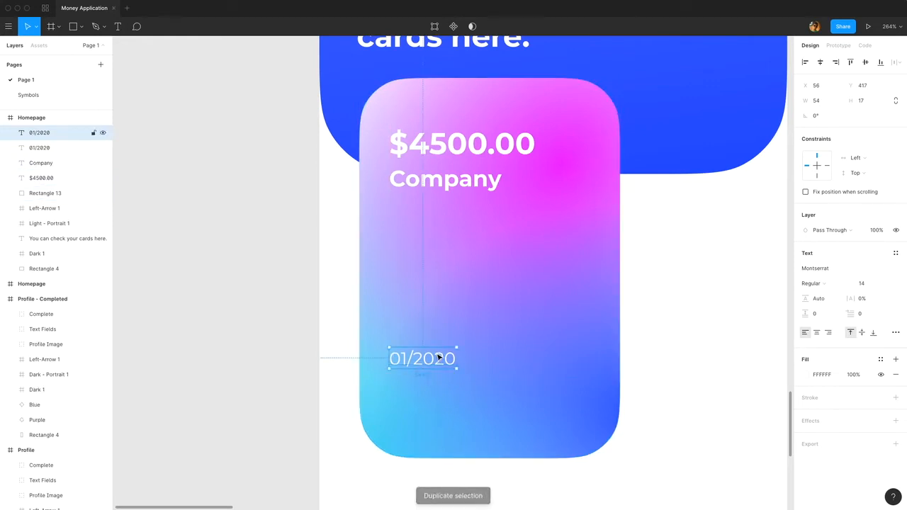
left_click_drag(440, 357, 439, 387)
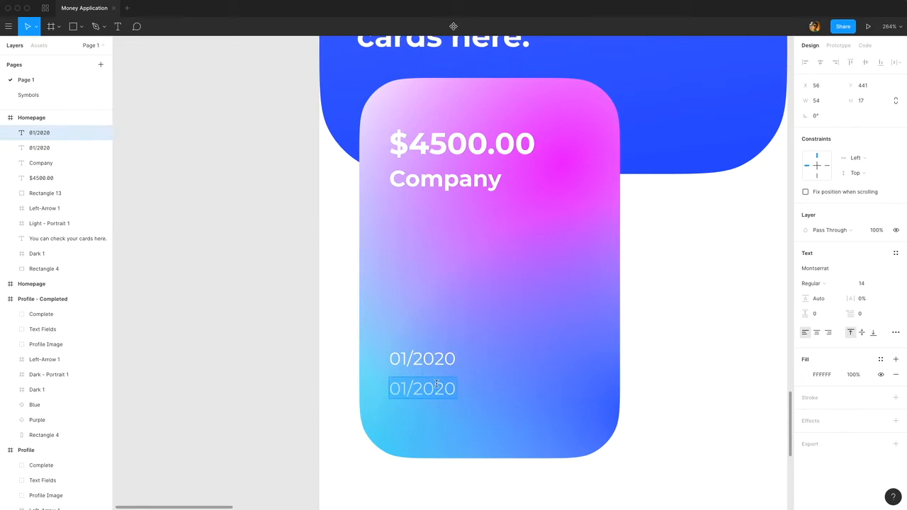
type("****")
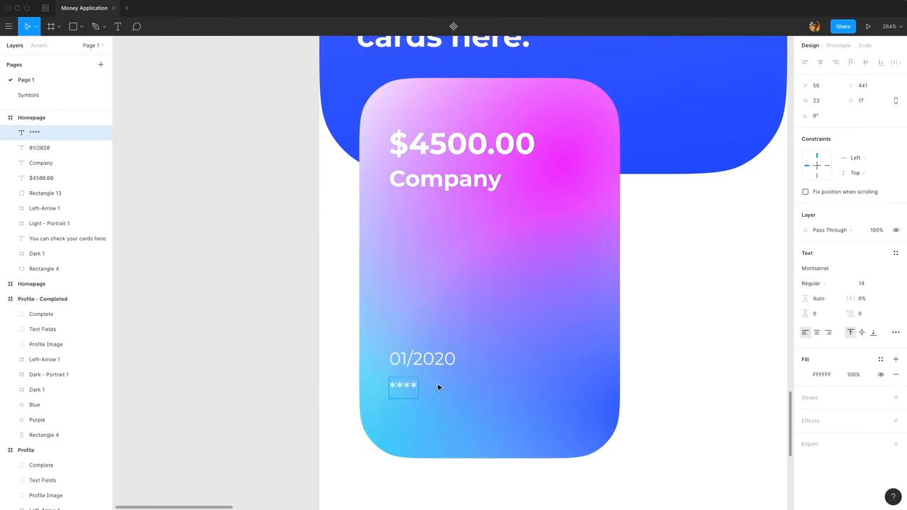
type(" **** **** 220")
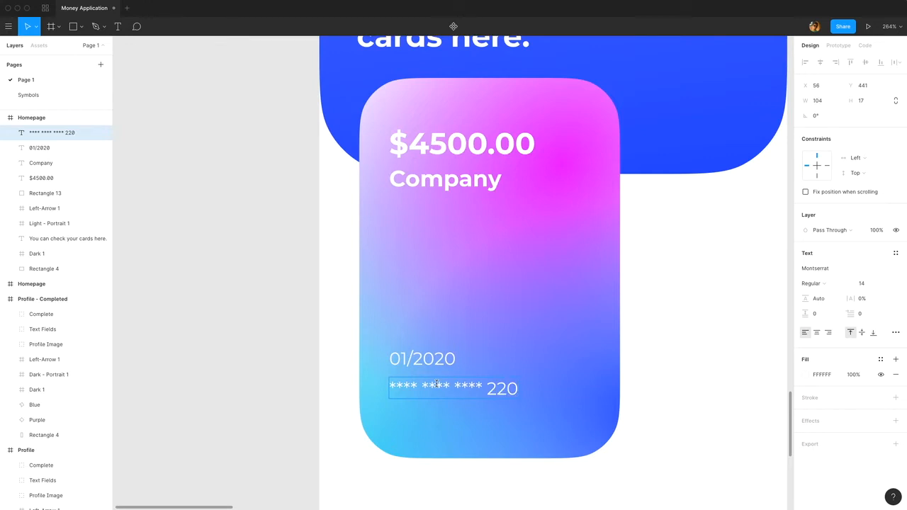
type("4")
Nudge the masked card number text down to Y 448.
key("Escape")
key("Down")
key("Down")
key("Down")
key("Down")
key("Down")
key("Down")
key("Down")
key("Down")
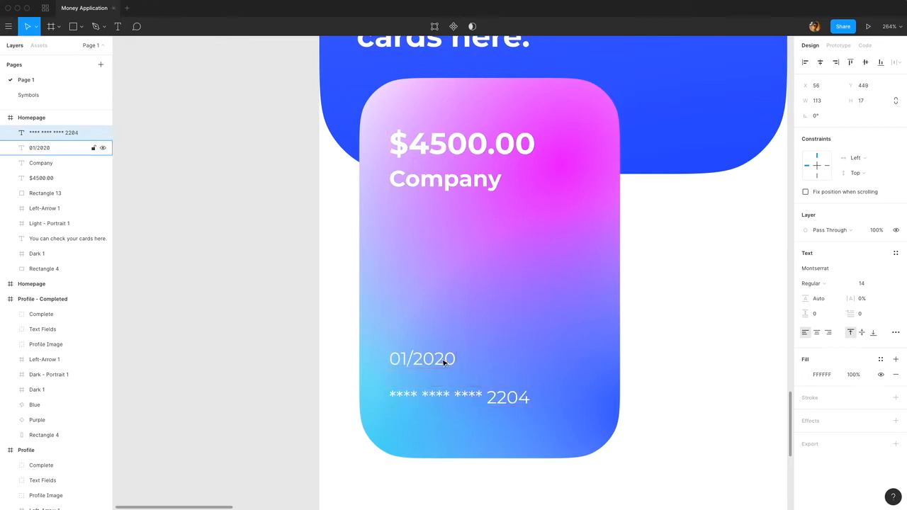
key("Up")
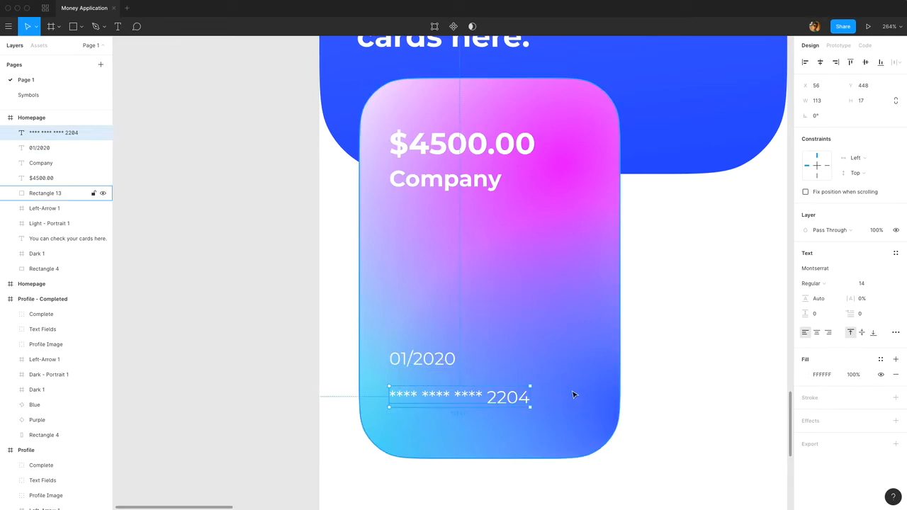
Place the image Mastercard Logo.svg from the Logo folder onto the gradient card.
left_click(81, 26)
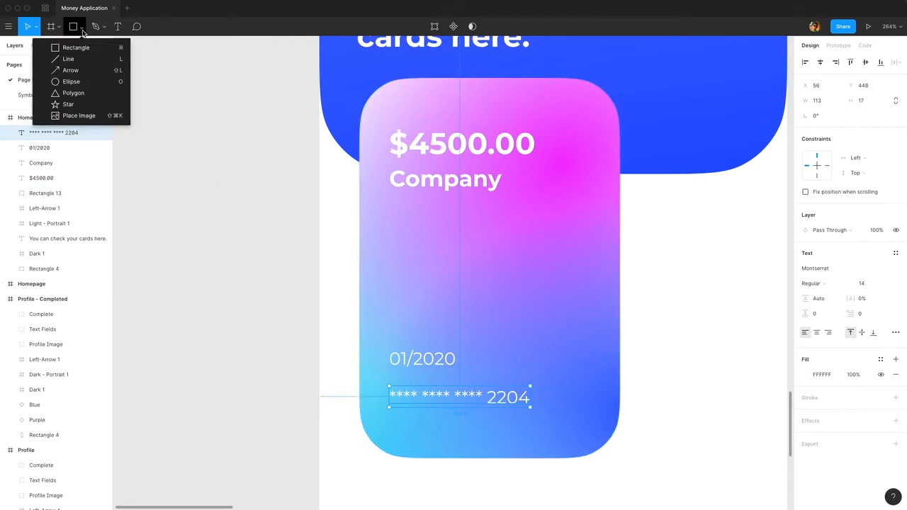
left_click(97, 117)
double_click(531, 81)
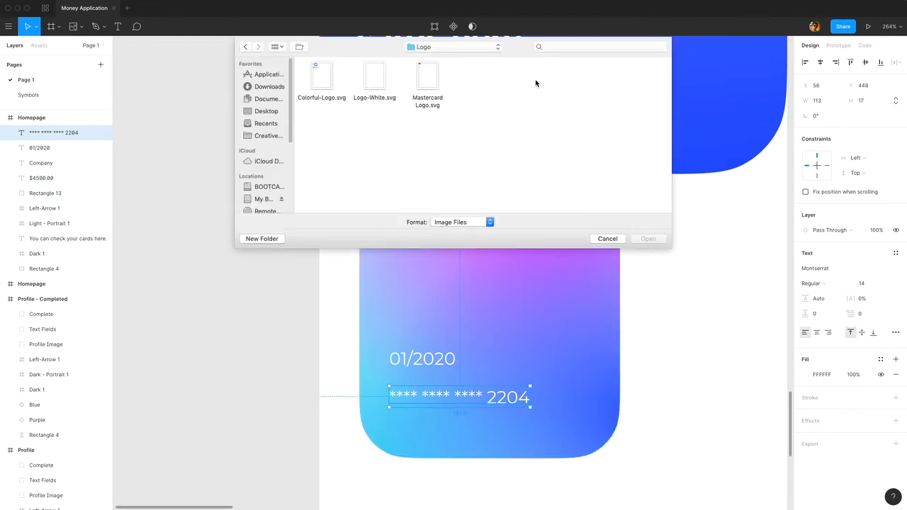
double_click(430, 78)
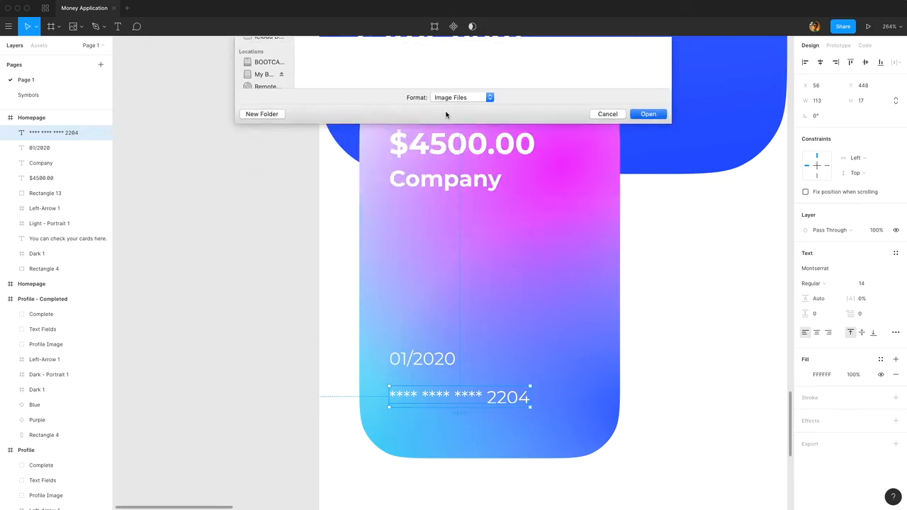
left_click(552, 224)
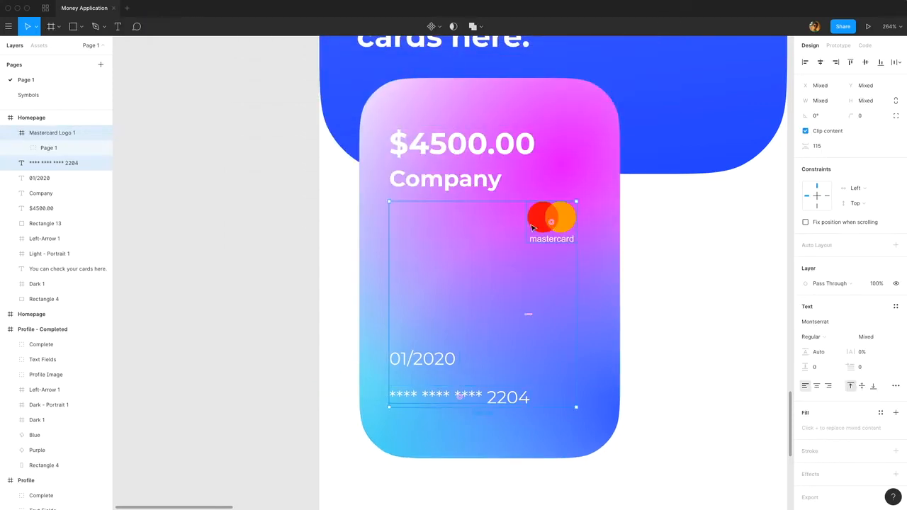
Move the Mastercard logo to the card's lower-right corner beside the card number, at X 179, Y 441.
left_click(533, 225)
left_click_drag(547, 230, 566, 399)
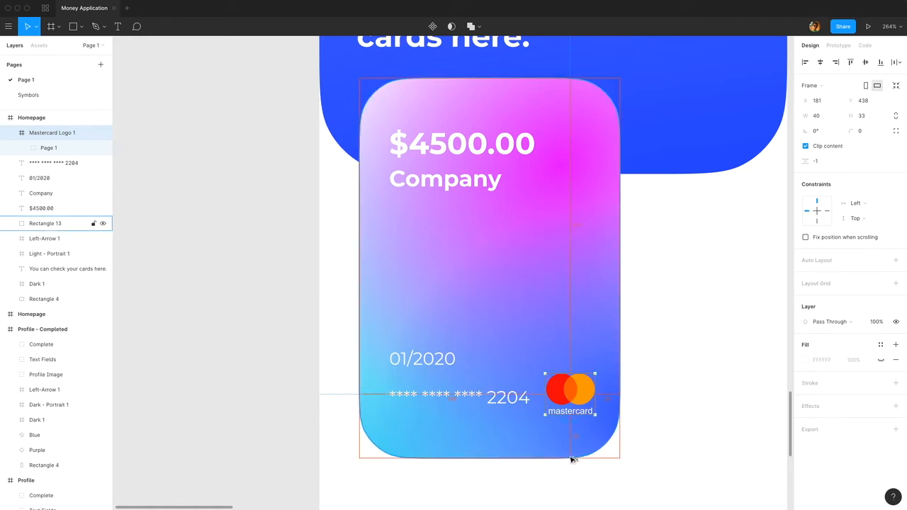
key("Down")
key("Down")
key("Down")
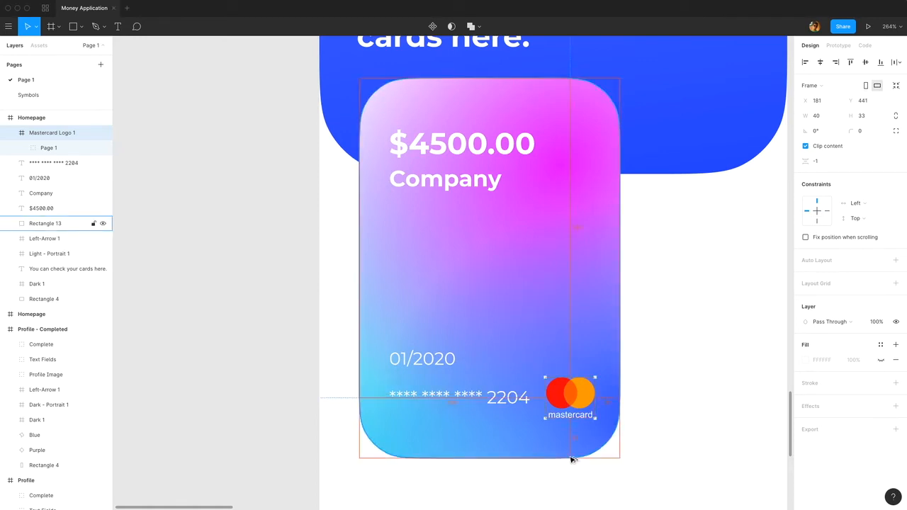
key("Left")
key("Left")
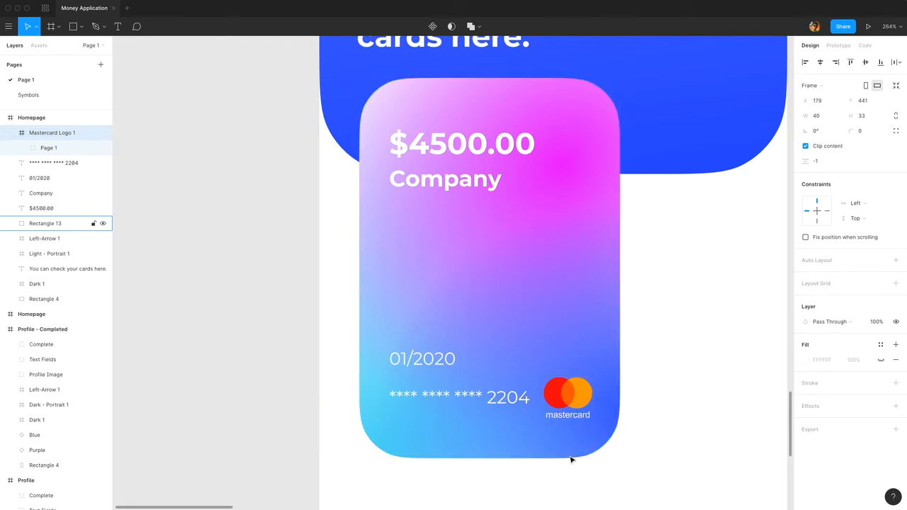
Group the Mastercard logo, the masked number, expiry date, Company and balance texts with the gradient card rectangle.
left_click(673, 352)
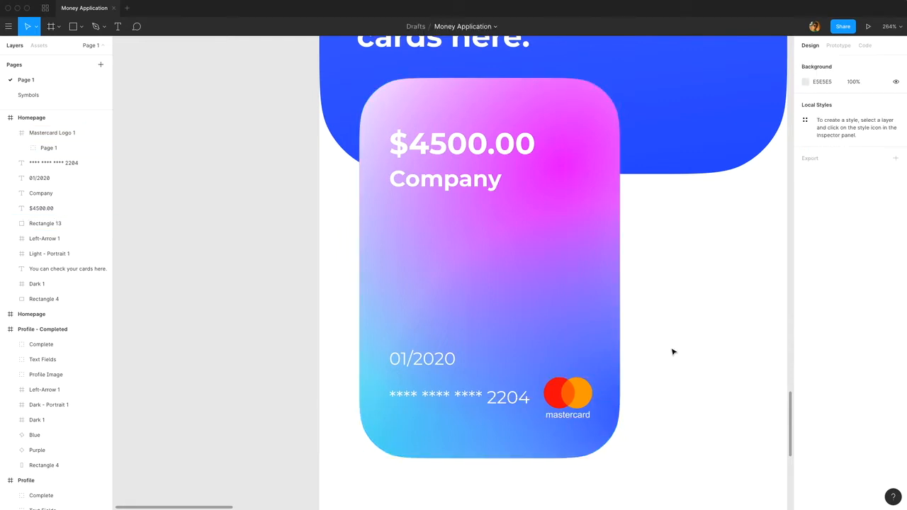
left_click(575, 395)
left_click(520, 396, "shift")
left_click(440, 357, "shift")
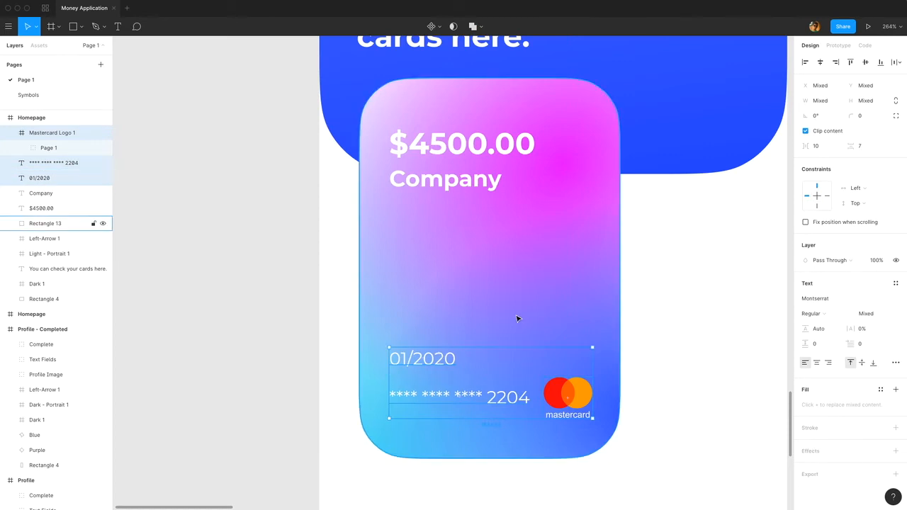
left_click(518, 318, "shift")
left_click(461, 151, "shift")
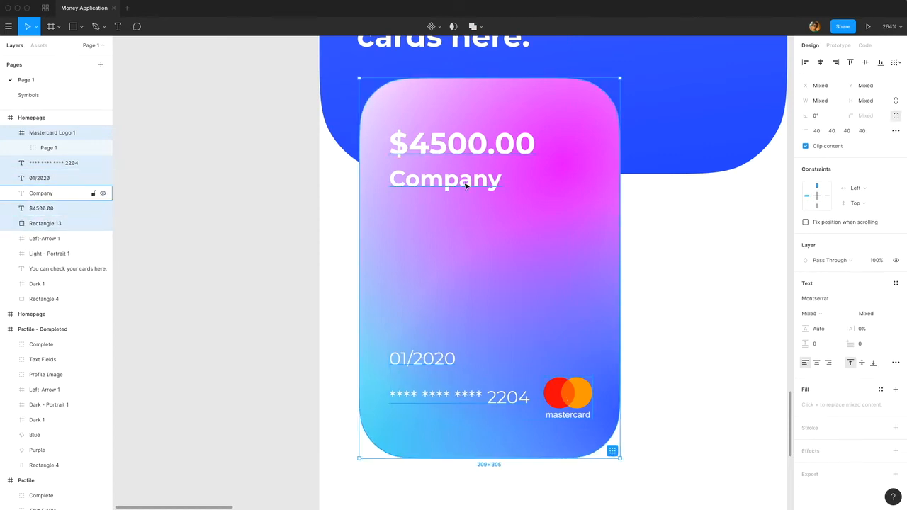
left_click(466, 182, "shift")
key("ctrl+g")
Rename the new card group as MasterCard.
double_click(39, 133)
type("Mas")
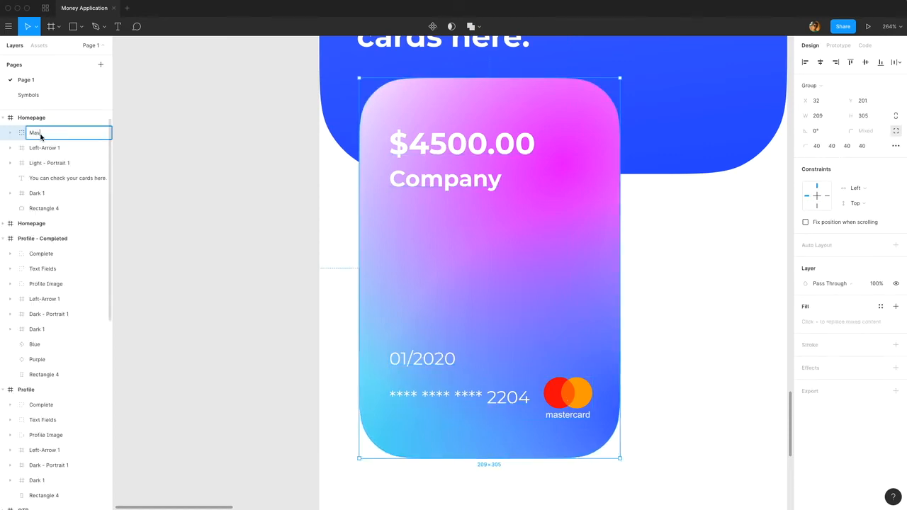
type("terCard")
key("Return")
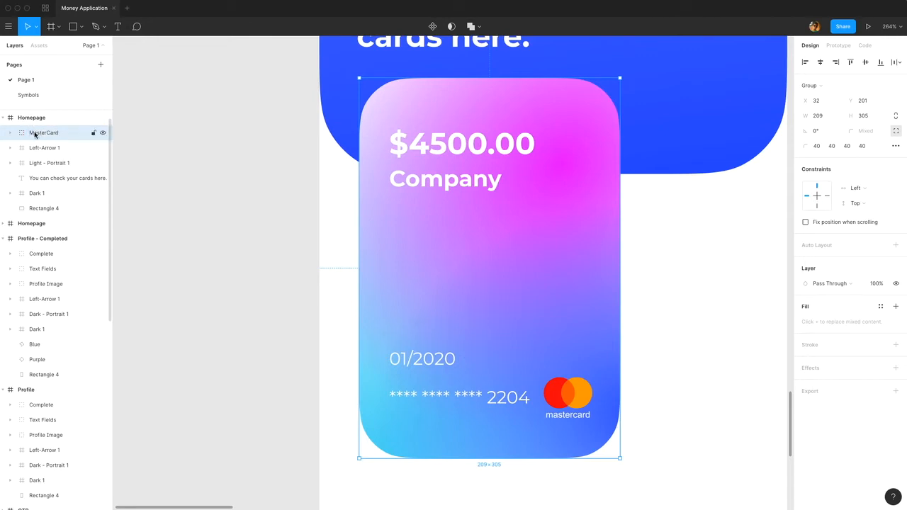
Add a drop shadow with blur 49 and Y offset 9 to the gradient rectangle inside the MasterCard group.
left_click(10, 133)
left_click(56, 239)
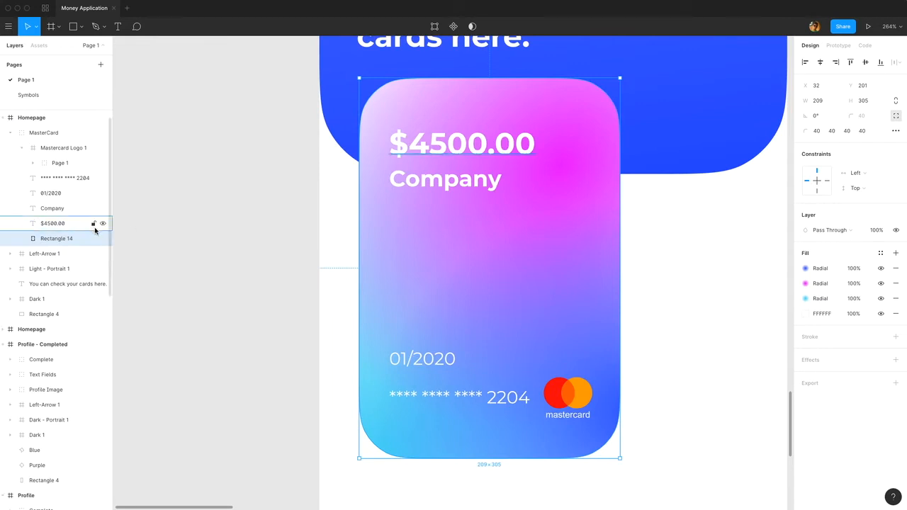
left_click(895, 360)
left_click(804, 375)
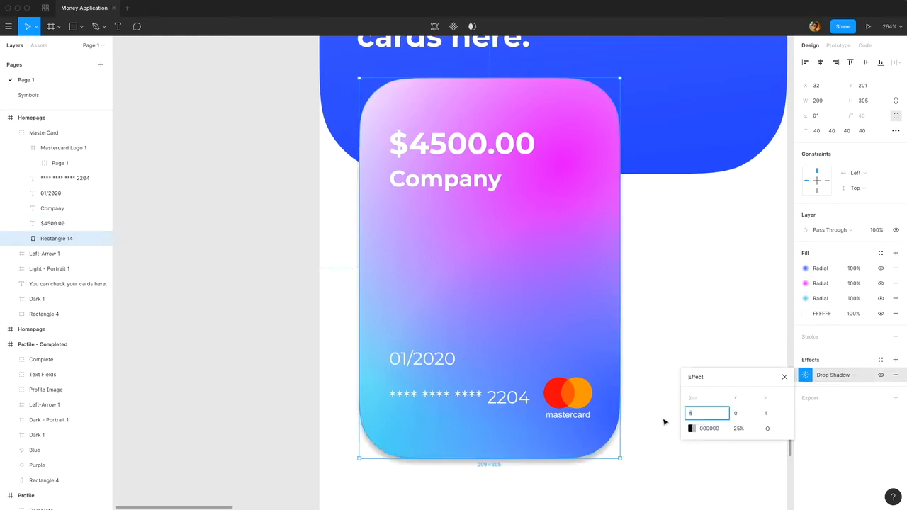
key("Return")
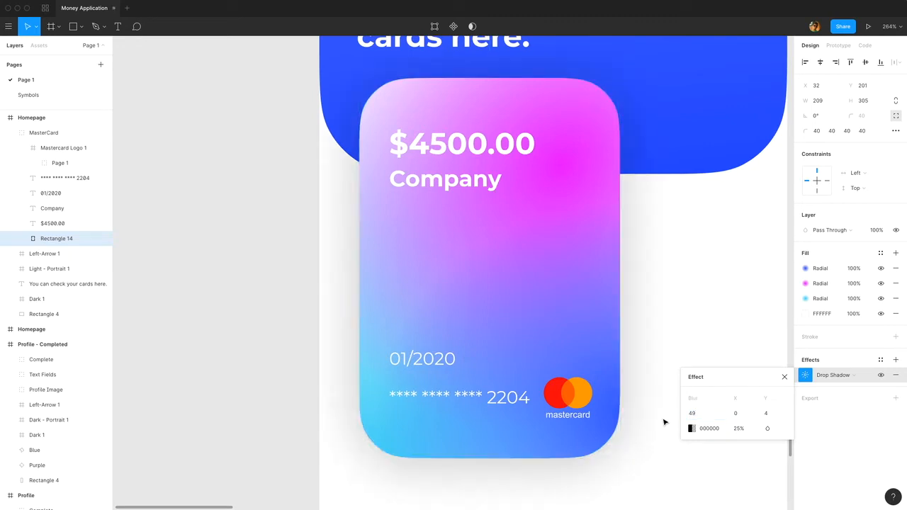
left_click(772, 413)
type("9")
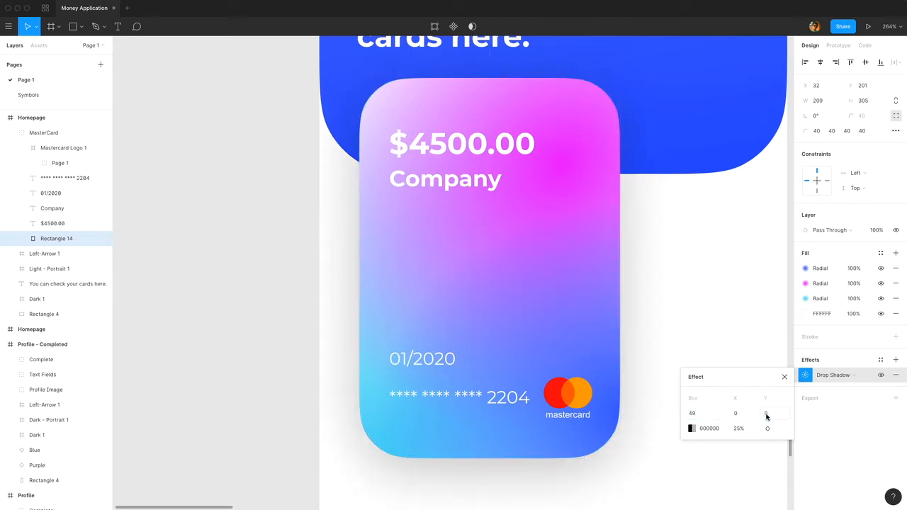
Set the card's drop shadow colour to 5988F8 at 20% opacity.
left_click(691, 428)
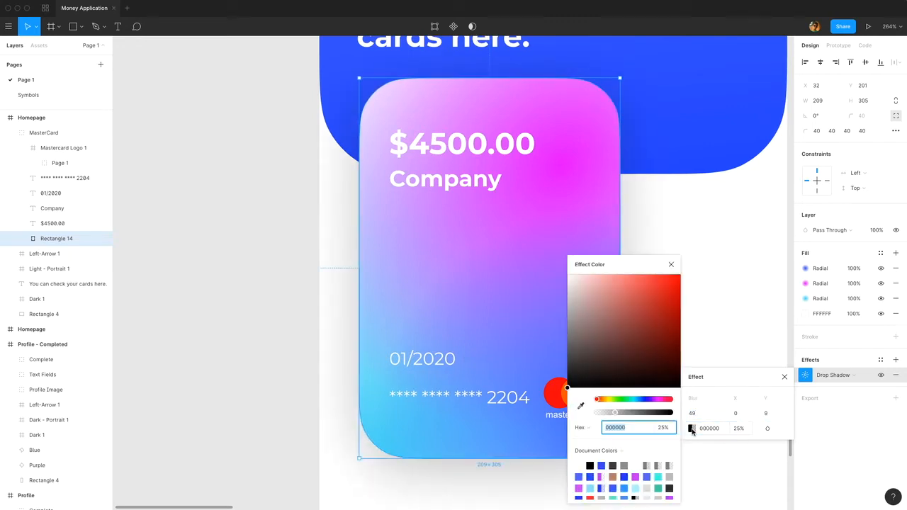
type("5988F8")
key("Return")
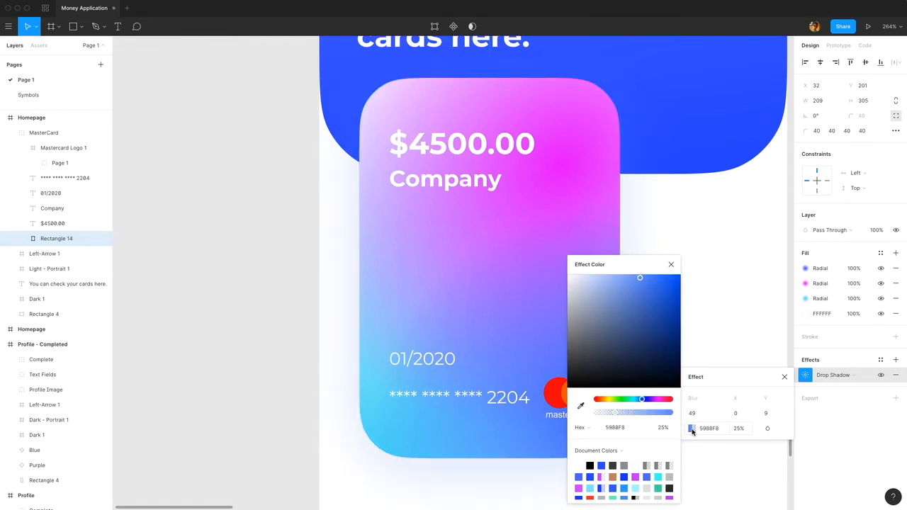
left_click(739, 429)
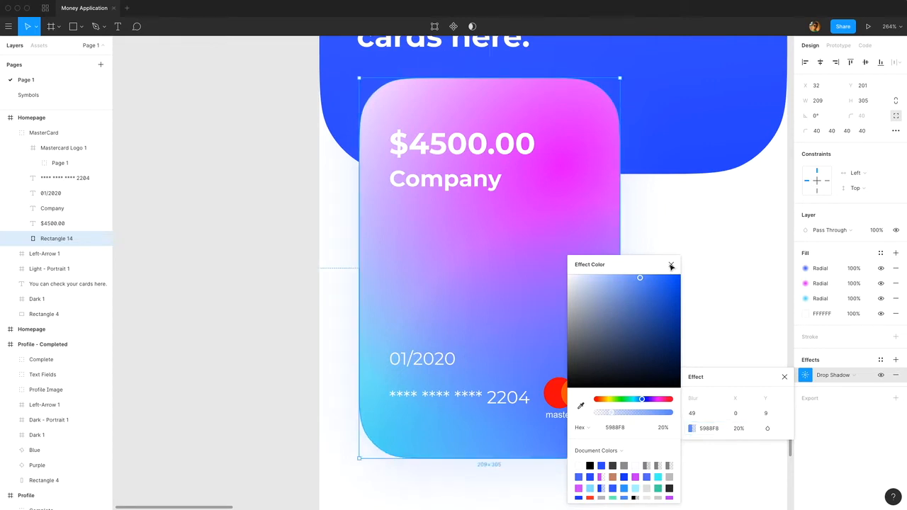
left_click(671, 264)
left_click(784, 376)
scroll(527, 316, "down", 3)
left_click(673, 321)
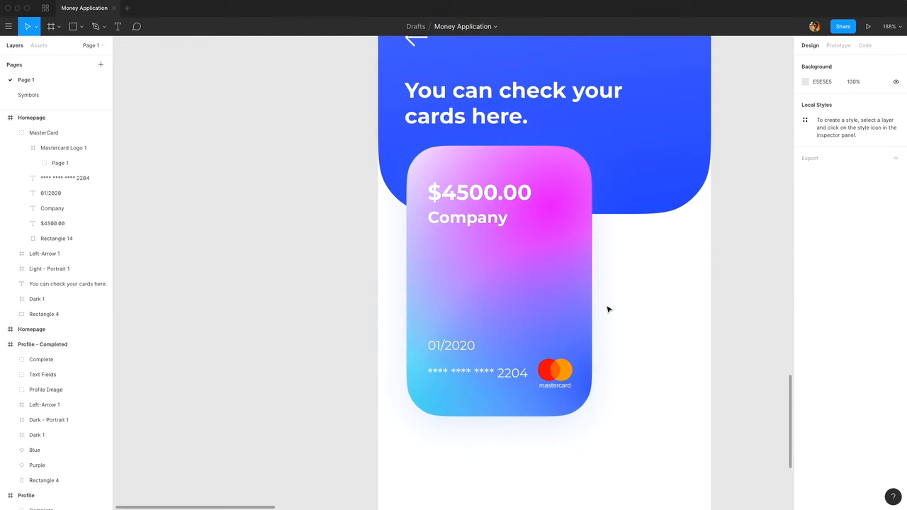
Nudge the MasterCard group up to Y 198, closer to the heading.
left_click(551, 290)
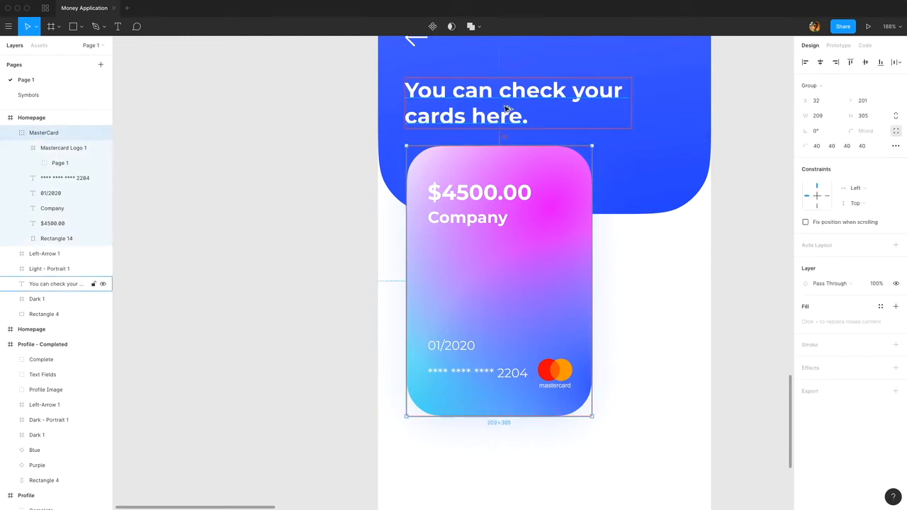
key("Up")
key("Up")
key("Up")
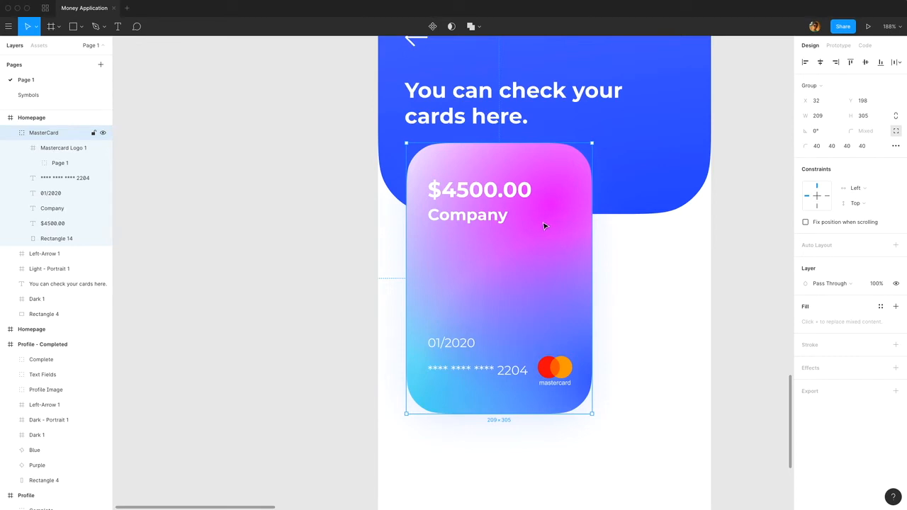
Duplicate the MasterCard group and scale the copy proportionally down to 177 × 258.3.
key("ctrl+d")
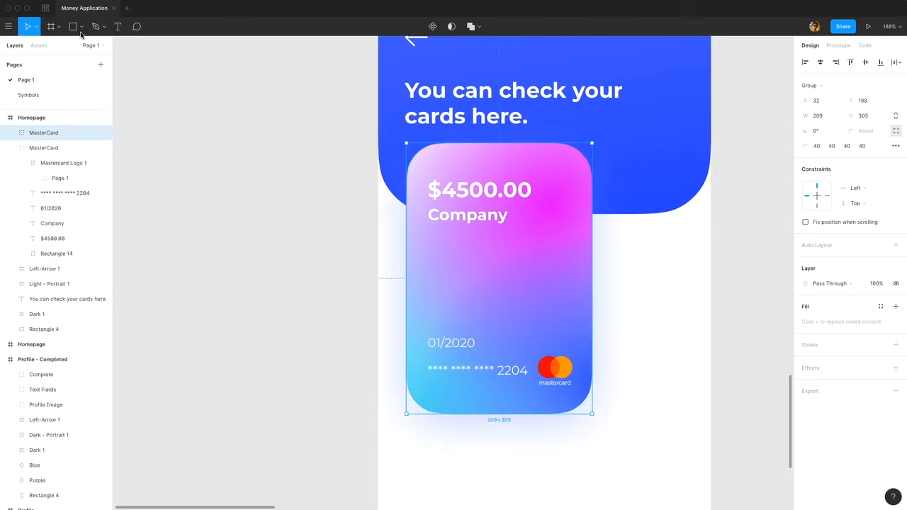
left_click(37, 29)
left_click(41, 62)
left_click_drag(589, 146, 564, 192)
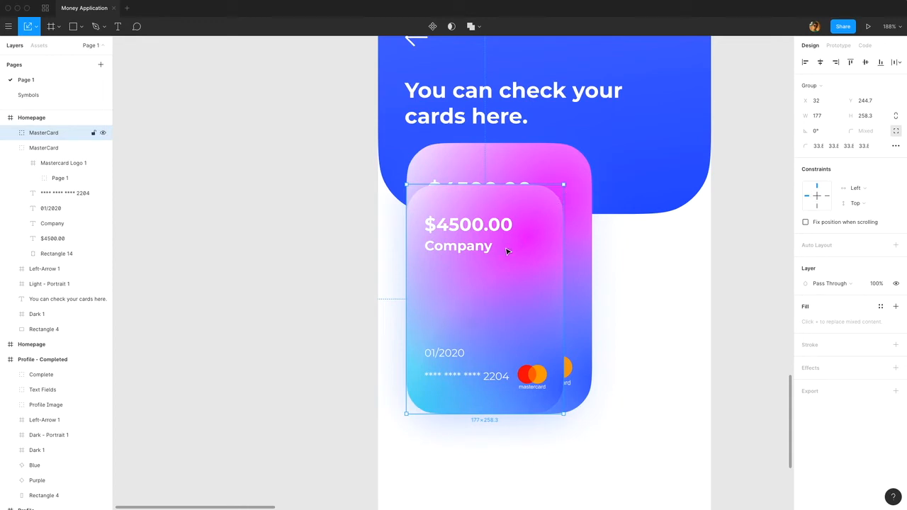
Place the smaller card to the right of the original with a 24 px gap, at X 265, and align their vertical centers.
left_click_drag(507, 253, 711, 234)
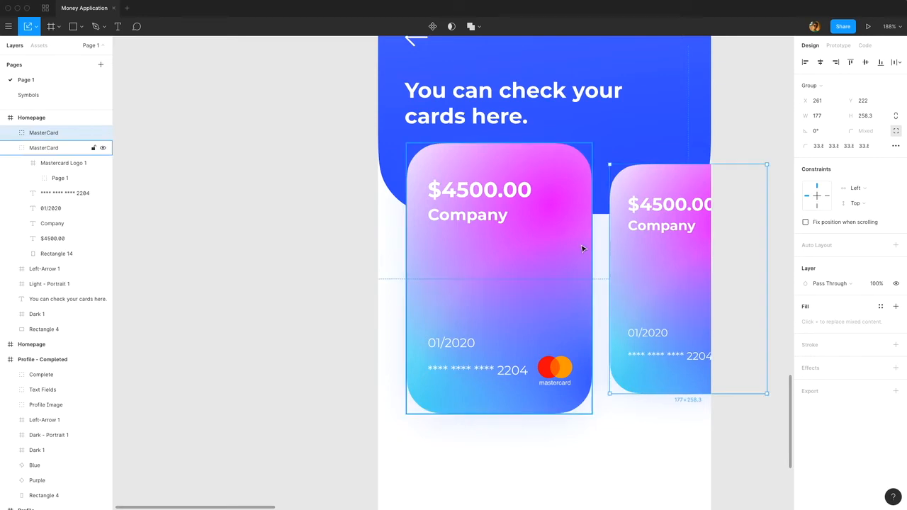
key("Right")
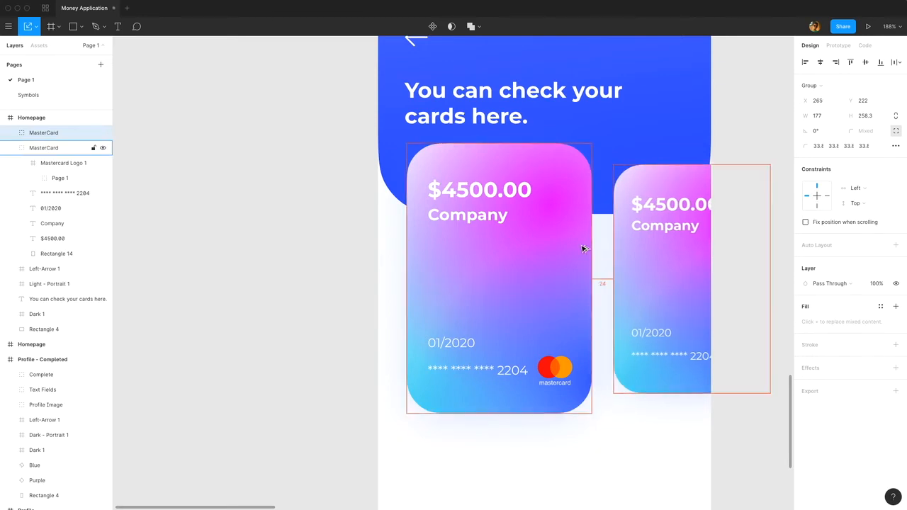
left_click(582, 249, "shift")
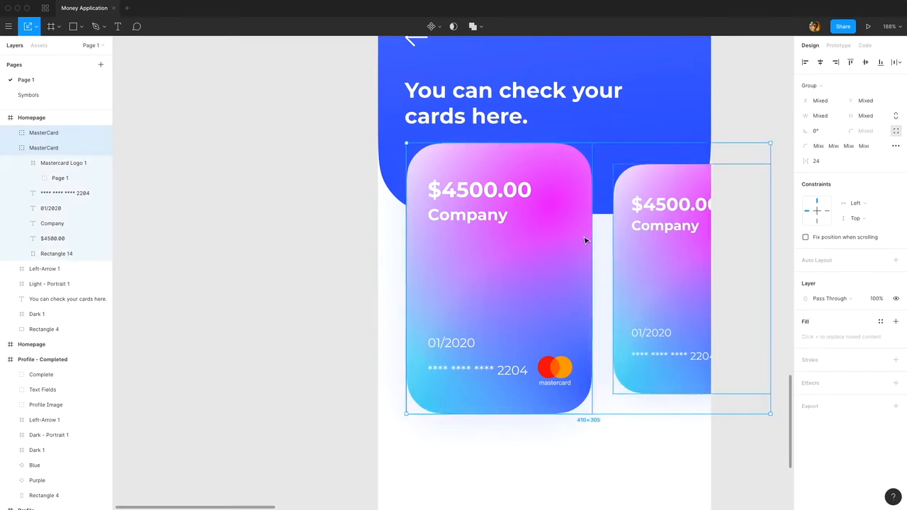
left_click(865, 62)
left_click(745, 125)
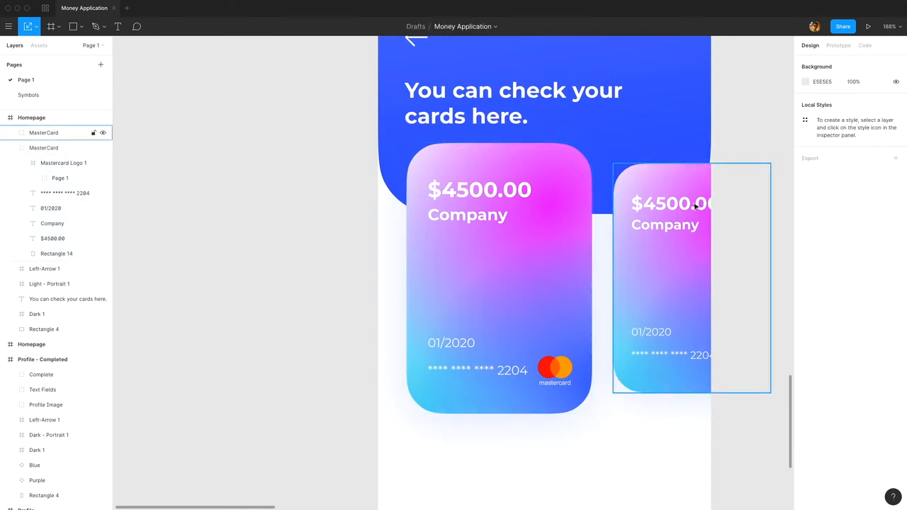
Remove the three radial gradient fills from the smaller card's rectangle, keeping only the FFFFFF fill.
double_click(680, 184)
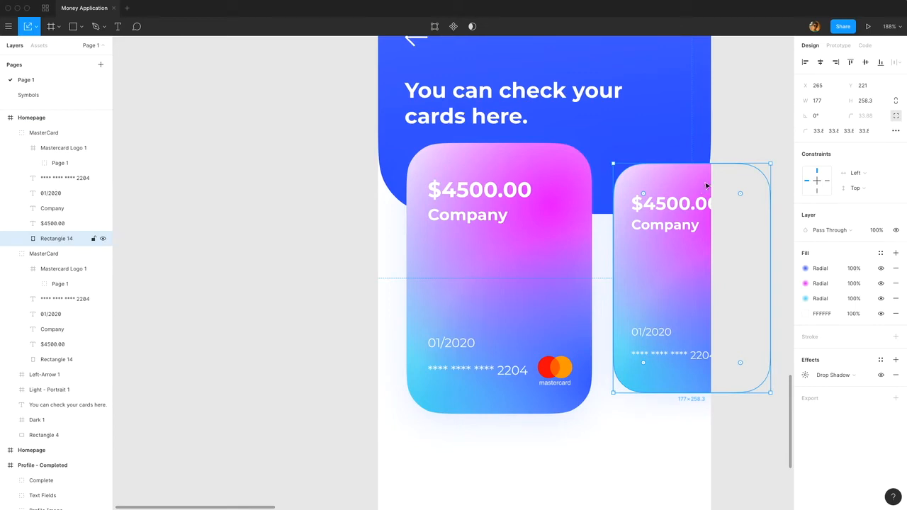
left_click(896, 268)
left_click(895, 270)
left_click(895, 273)
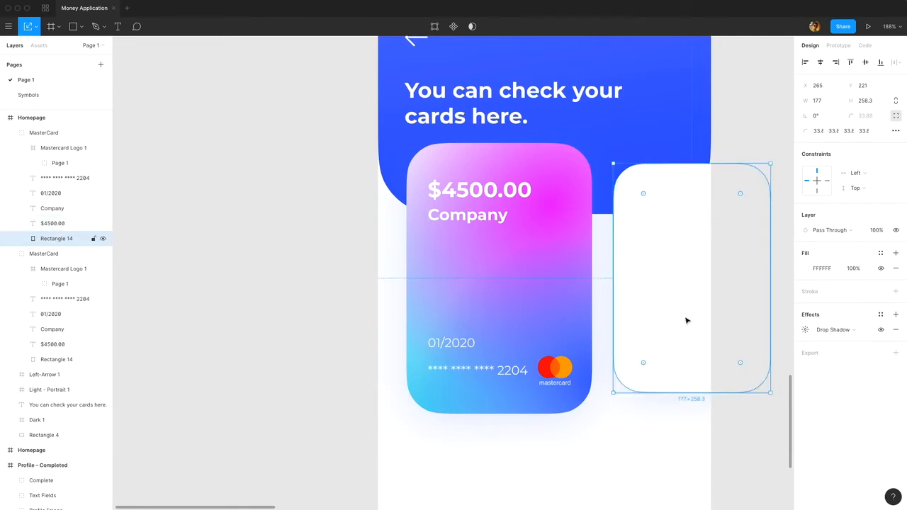
Set the fill of all four texts on the white card to 3A3A3A.
left_click(668, 205)
left_click(662, 226, "shift")
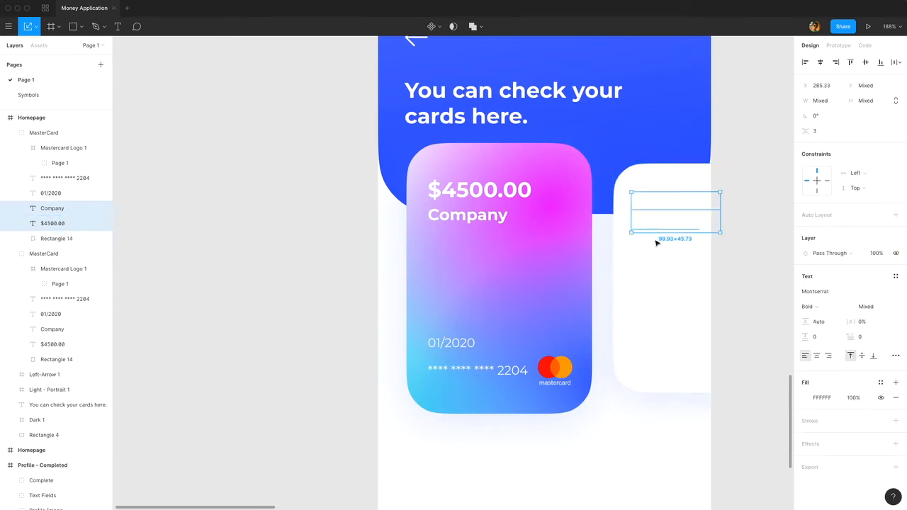
left_click(654, 338, "shift")
left_click(656, 355, "shift")
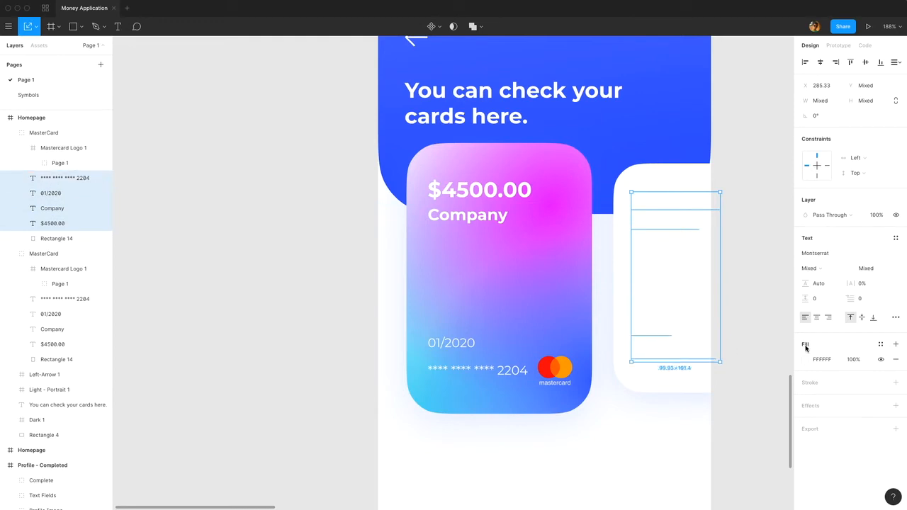
left_click(822, 360)
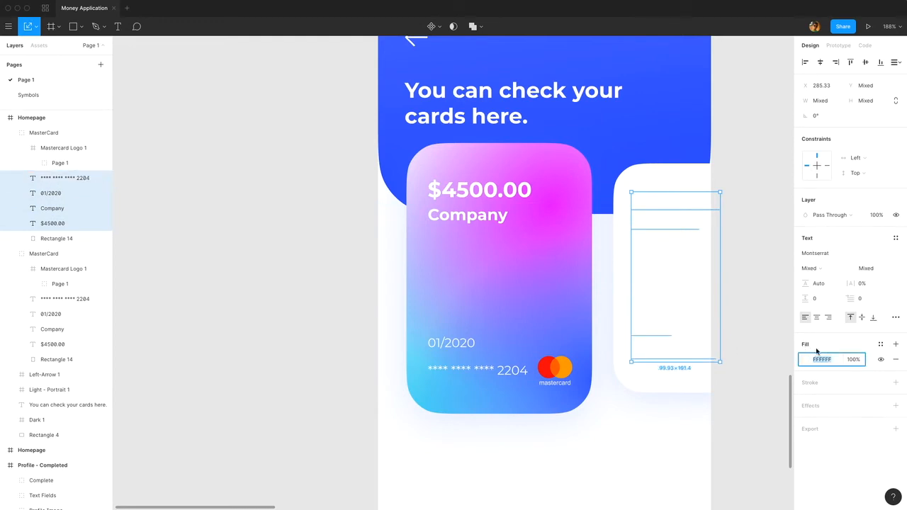
type("3A3A3A")
key("Return")
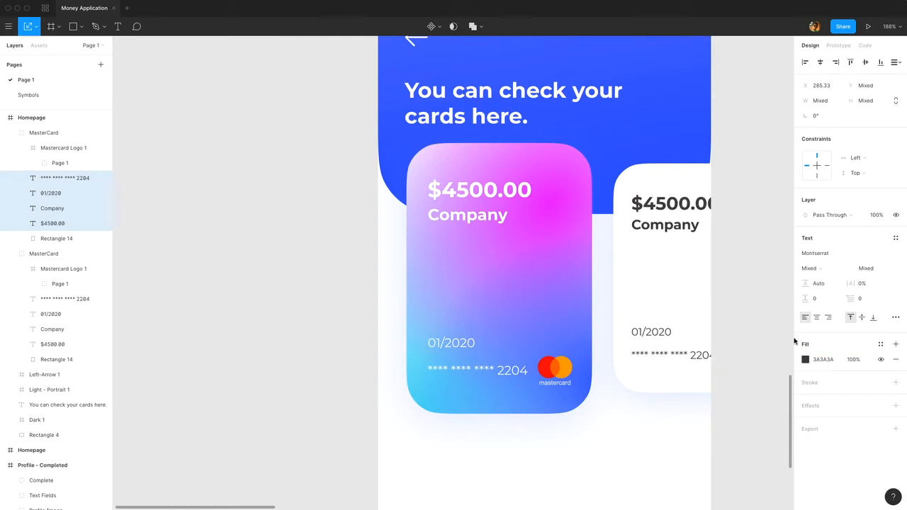
Change the balance text on the white card to $4000.00.
left_click(686, 206)
double_click(667, 204)
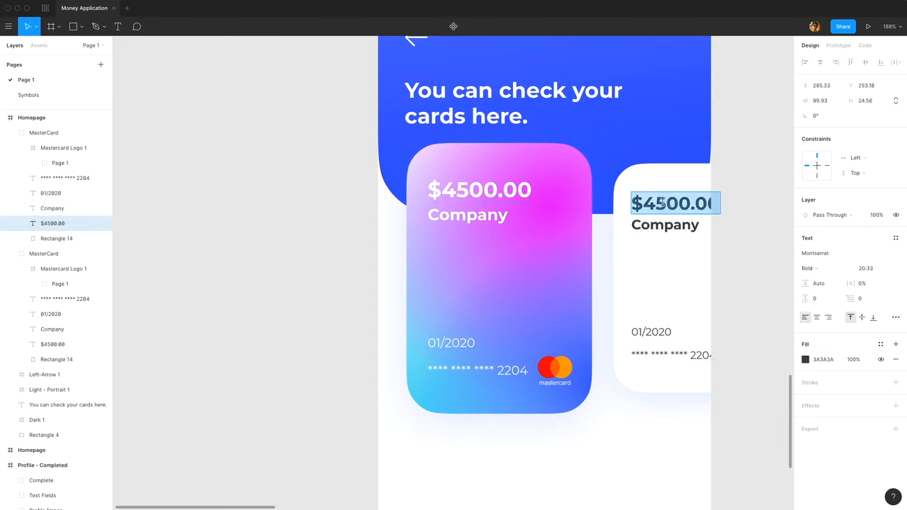
left_click_drag(657, 203, 675, 204)
type("00")
key("Escape")
key("Escape")
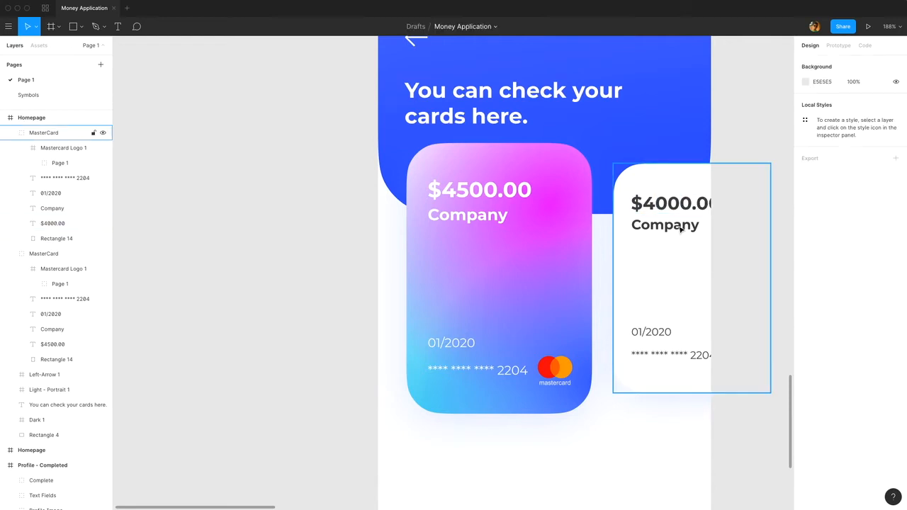
Replace the Company text on the white card with Home.
left_click(663, 226)
double_click(677, 225)
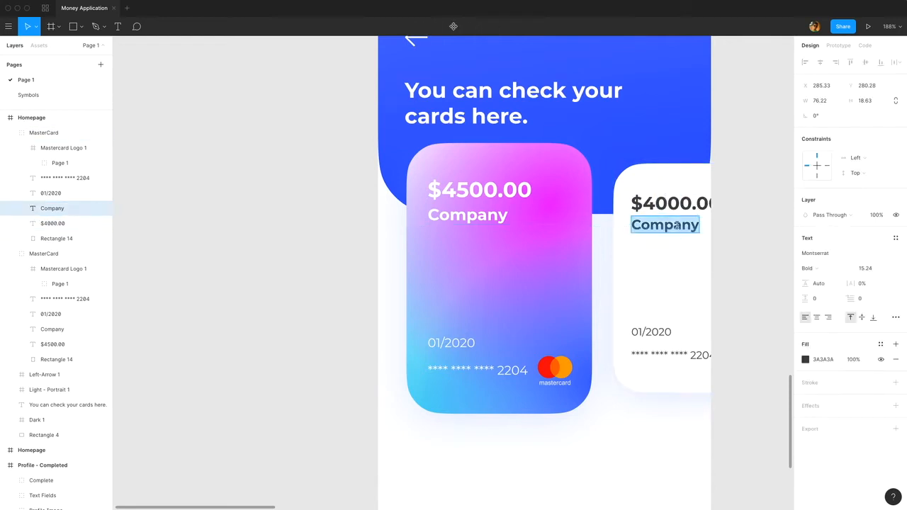
type("Home")
key("Escape")
key("Escape")
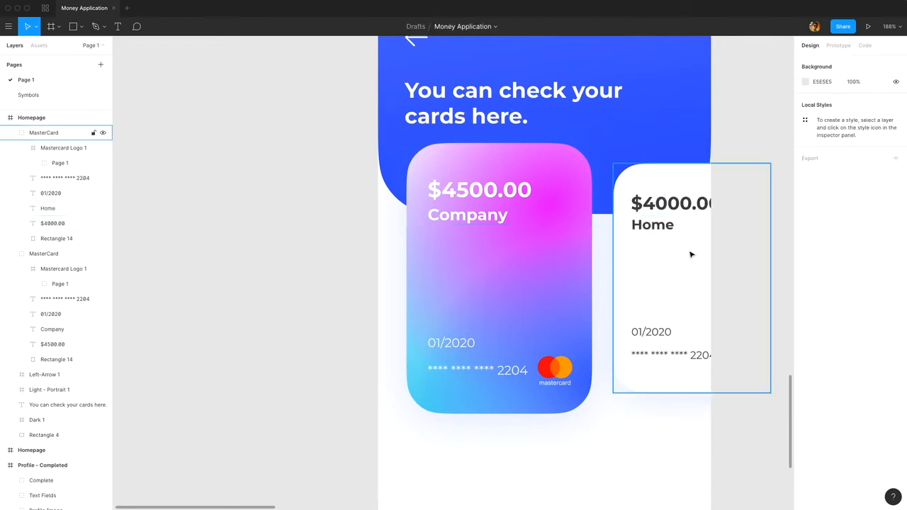
Change the drop shadow on the white card's rectangle to colour 000000 at 10% opacity.
left_click(686, 303)
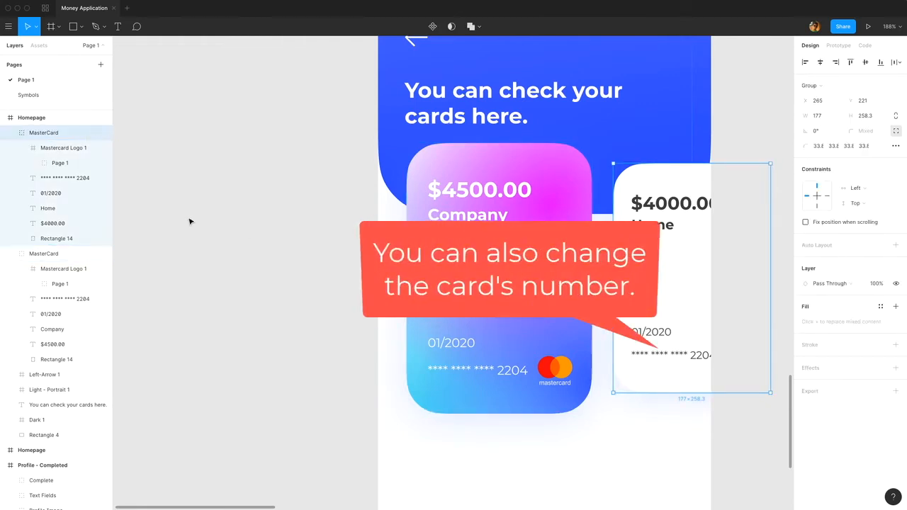
left_click(47, 239)
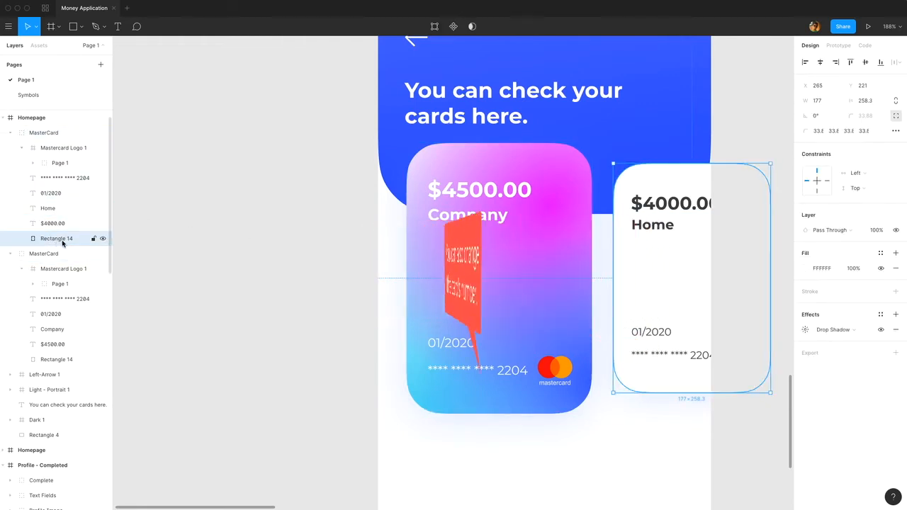
left_click(806, 330)
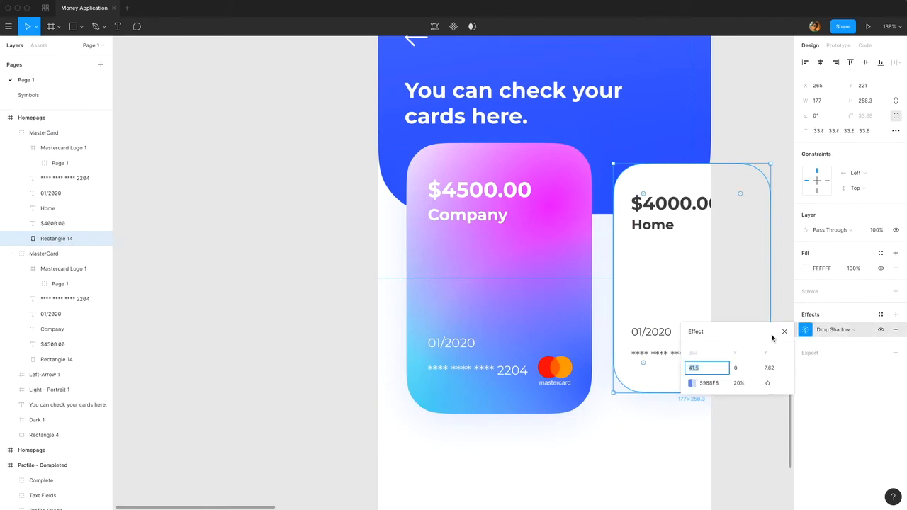
left_click(690, 385)
left_click(690, 384)
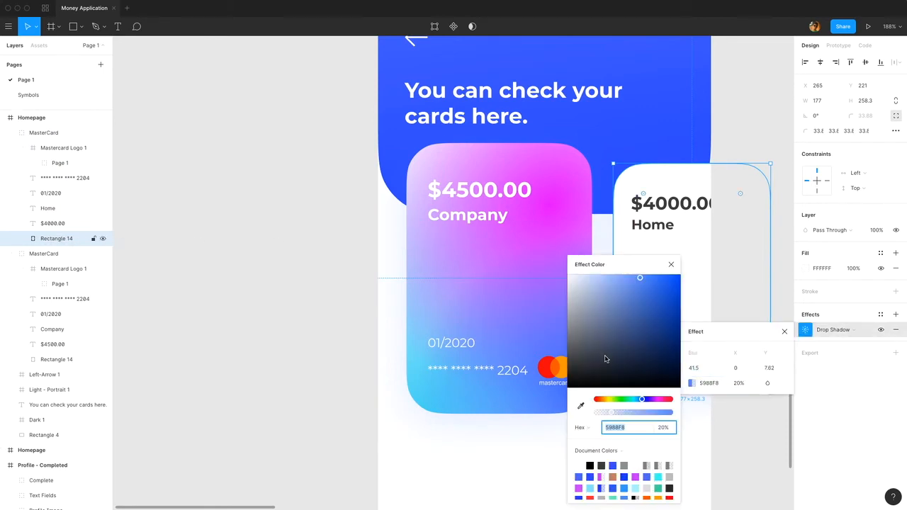
type("000000")
key("Escape")
left_click(741, 383)
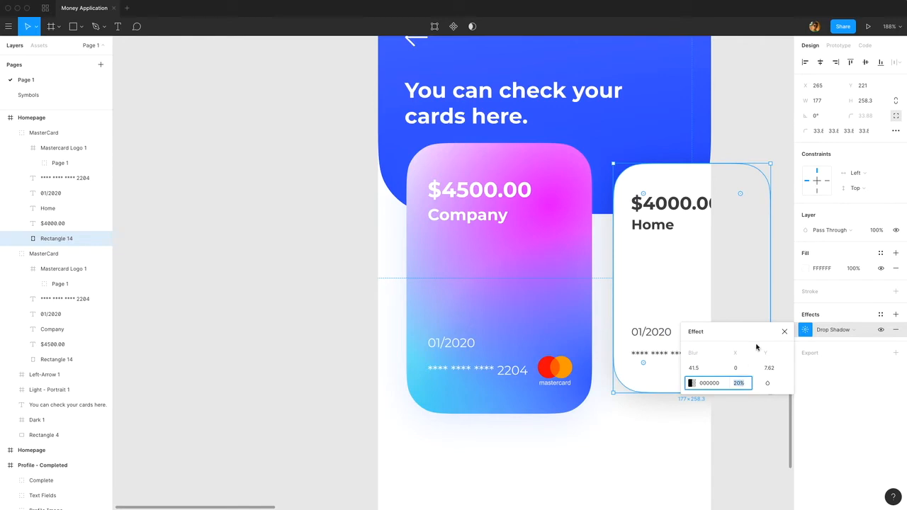
type("10")
key("Return")
key("Escape")
Add the text heading "Recent Transactions" in the empty white area below the cards.
scroll(761, 337, "up", 2)
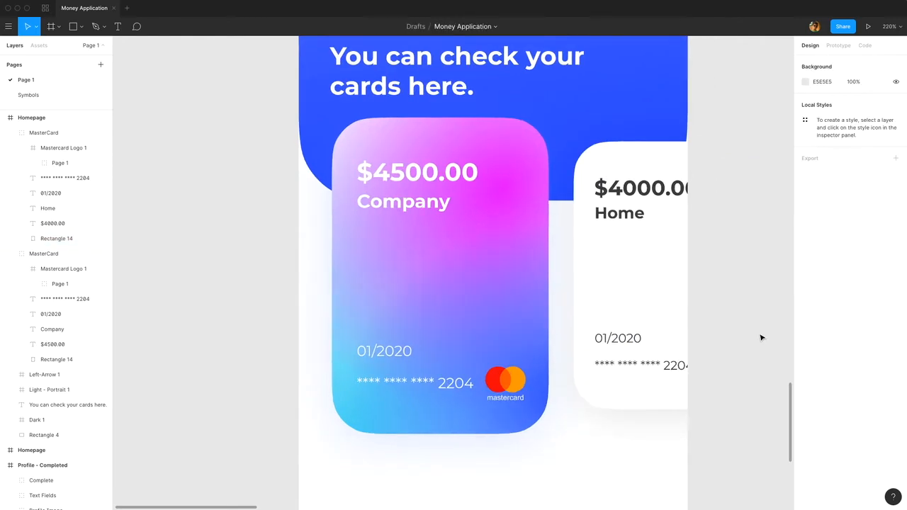
scroll(761, 337, "down", 4)
left_click_drag(751, 373, 731, 319)
left_click_drag(733, 350, 757, 269)
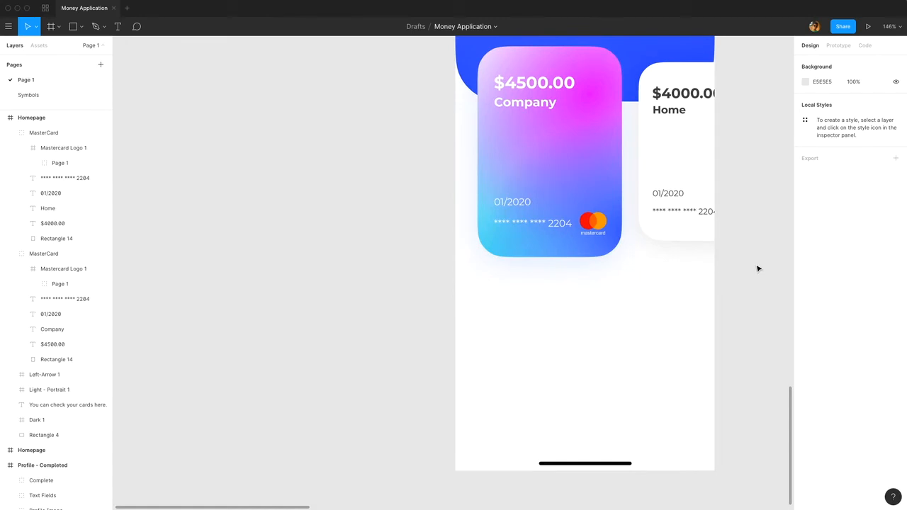
key("t")
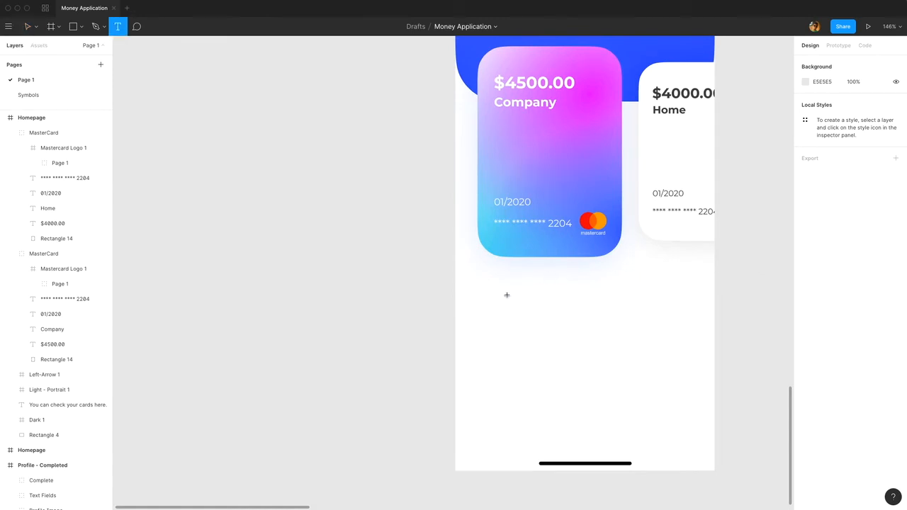
left_click(492, 294)
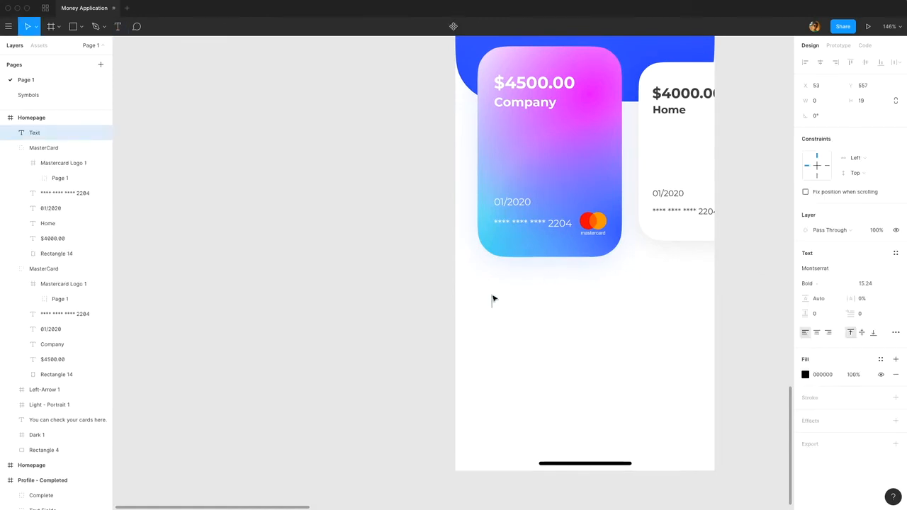
type("Recent Transa")
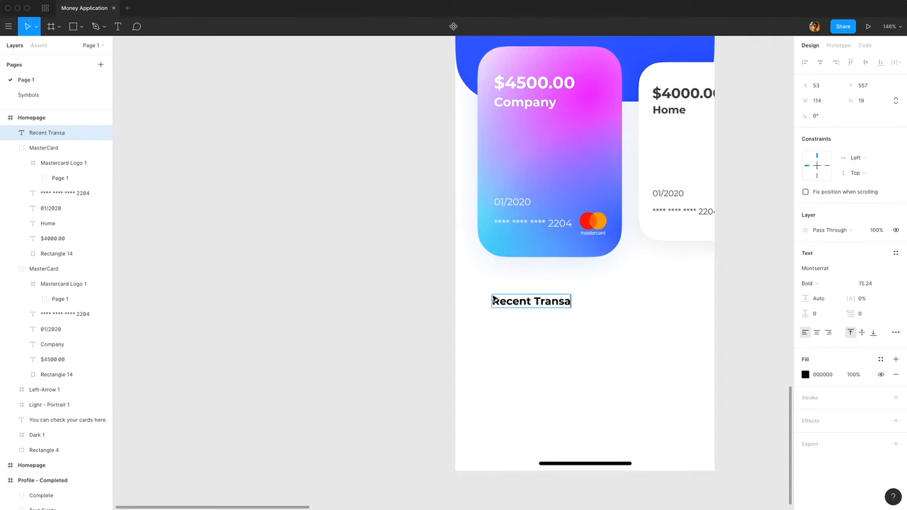
type("ctions")
Set the Recent Transactions heading to font size 22 with a 3A3A3A fill.
key("ctrl+a")
left_click(869, 283)
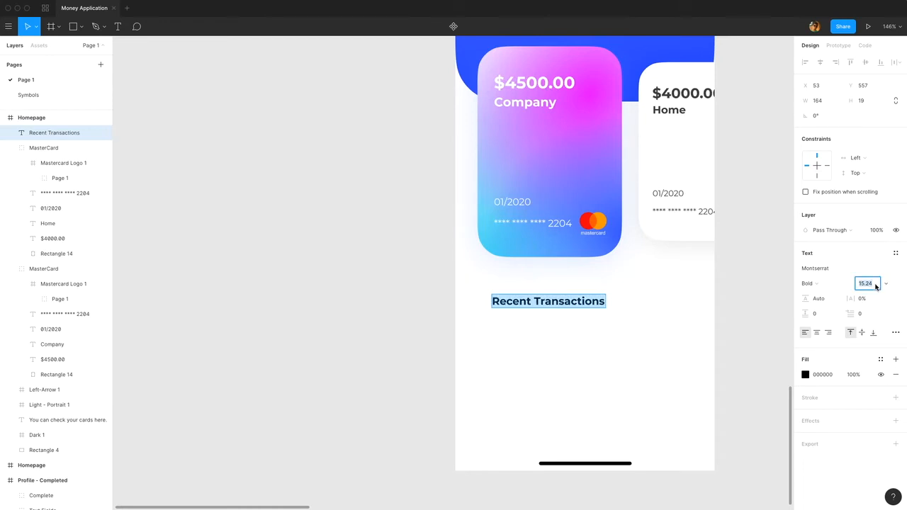
type("22")
key("Return")
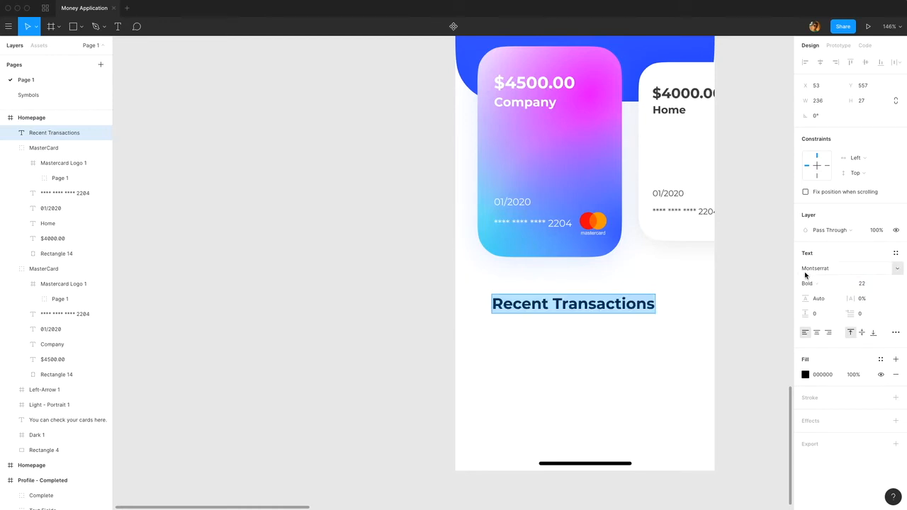
key("Escape")
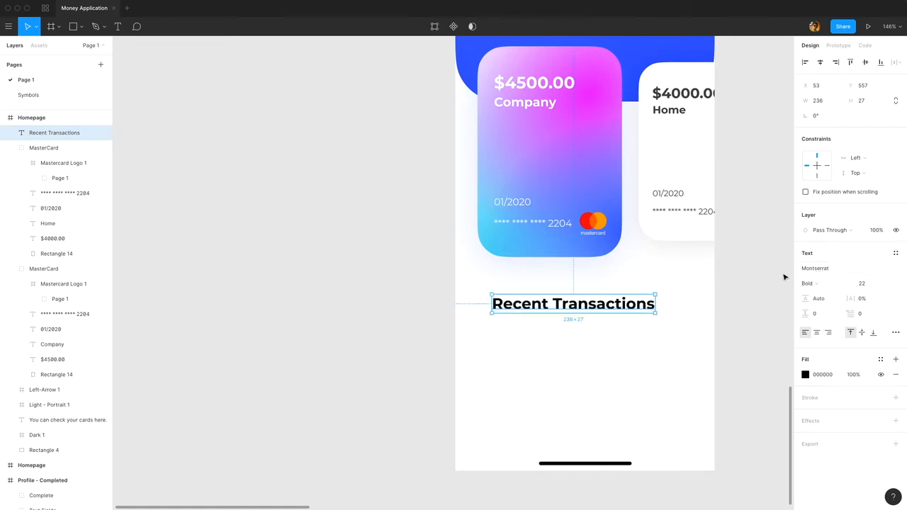
left_click(835, 374)
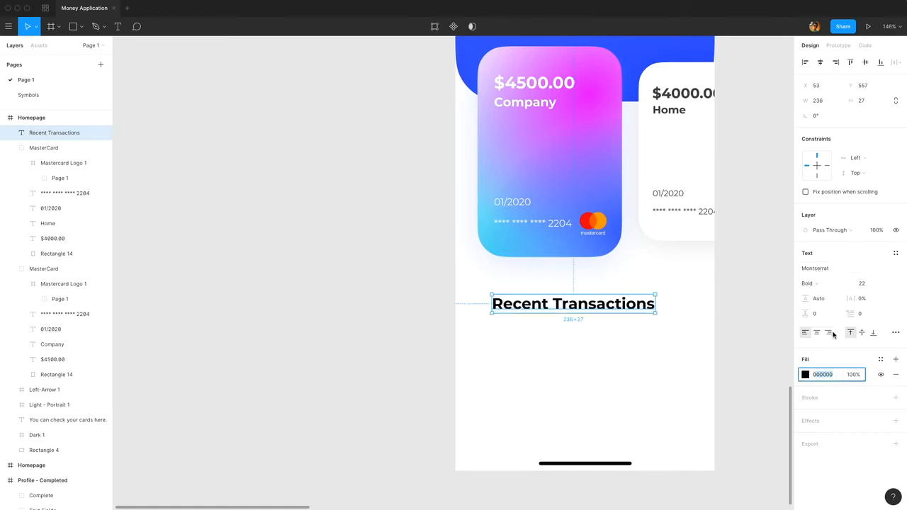
type("3A3A3A")
key("Return")
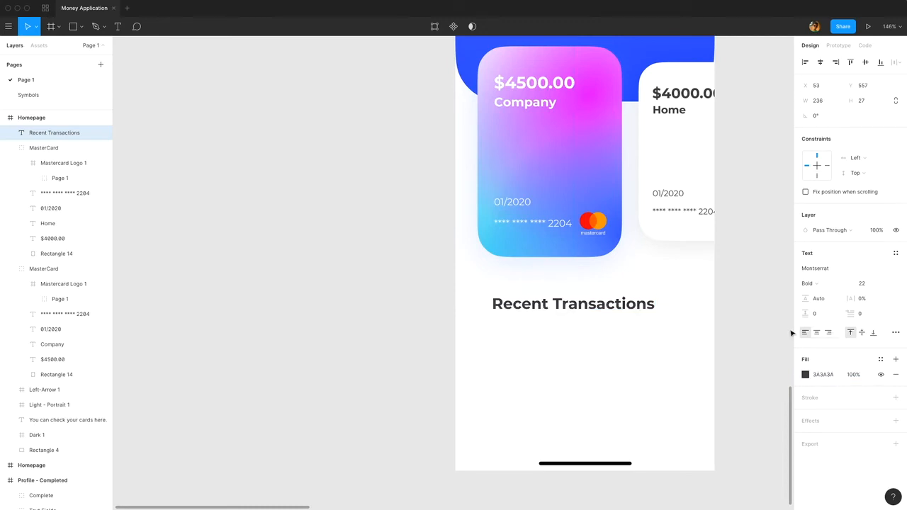
Move the Recent Transactions heading to X 30, Y 553, beneath the gradient card.
left_click_drag(571, 307, 557, 304)
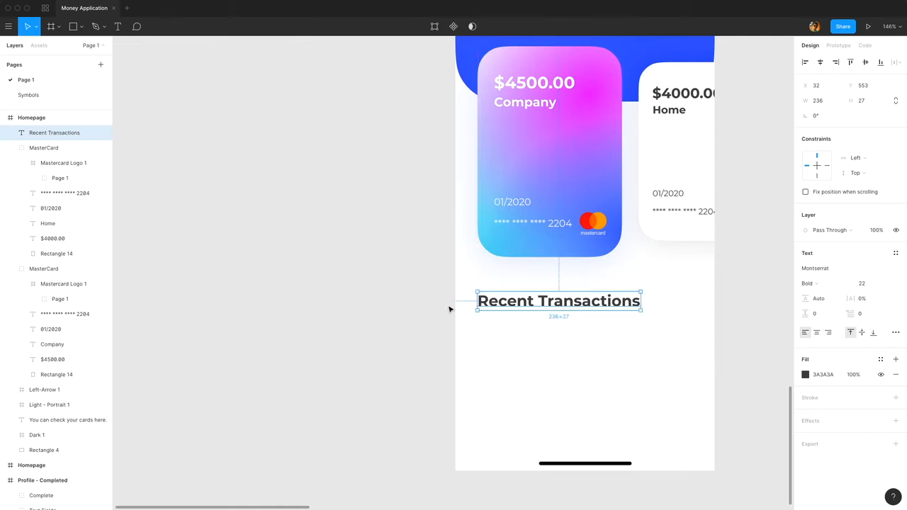
key("Left")
key("Left")
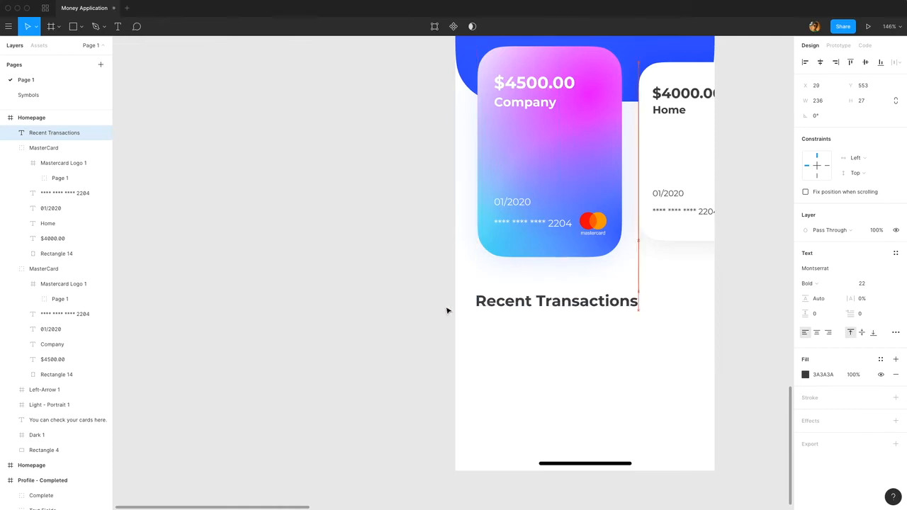
Shift both cards together slightly to the left so the gradient card's edge lines up with the Recent Transactions heading.
left_click(491, 235)
left_click_drag(436, 228, 409, 340)
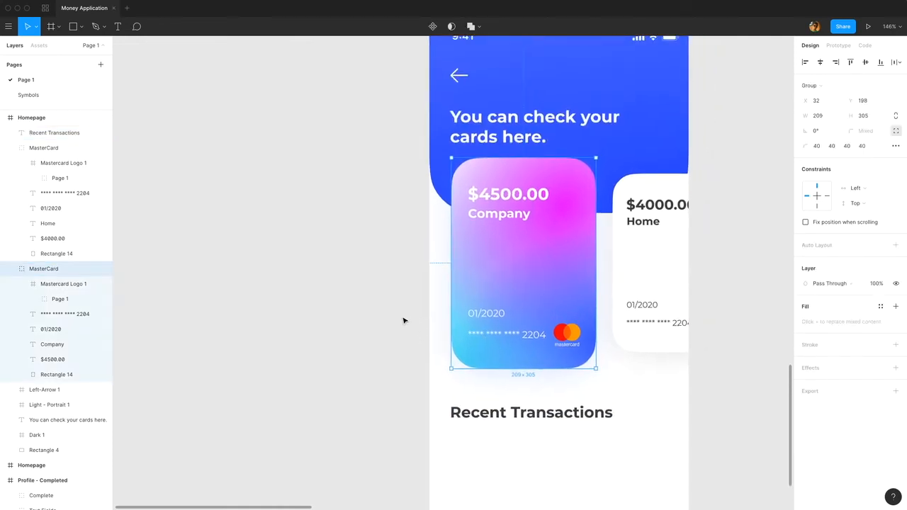
left_click(397, 324)
left_click(507, 252)
left_click(637, 249, "shift")
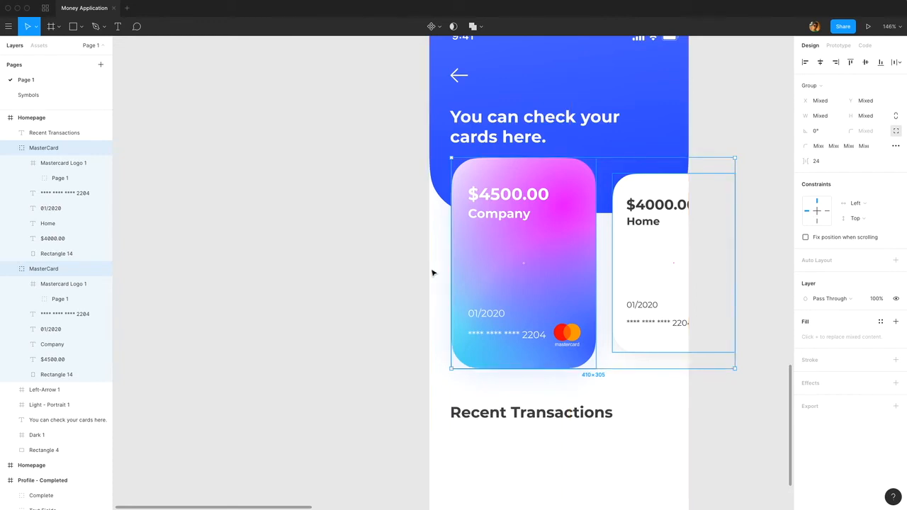
left_click(382, 250)
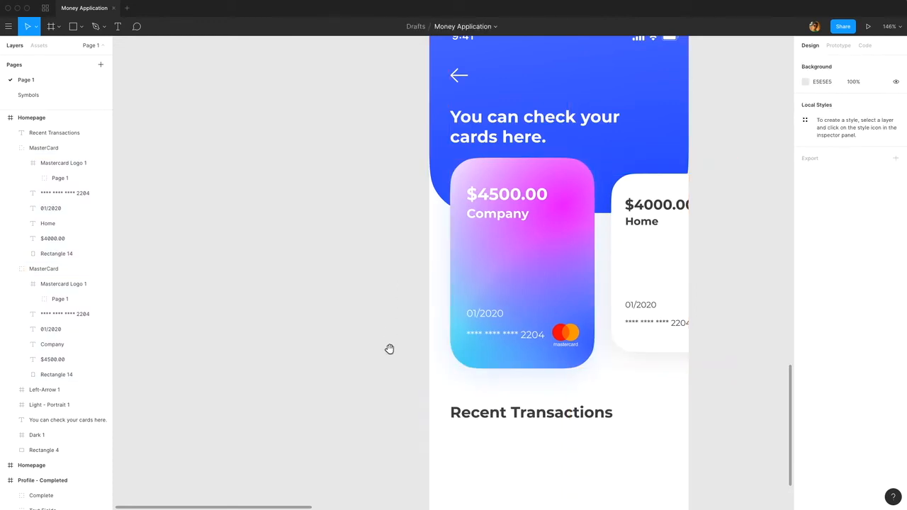
left_click_drag(389, 350, 407, 219)
left_click(539, 281)
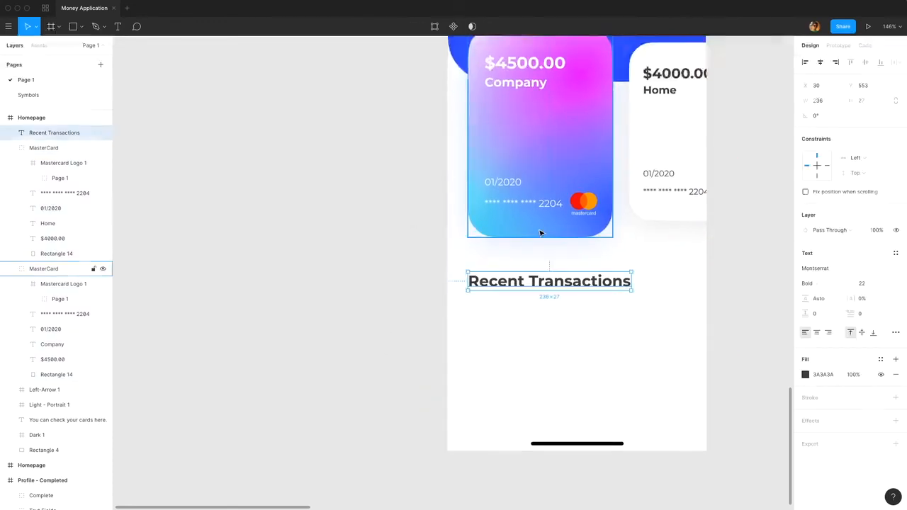
left_click(735, 343)
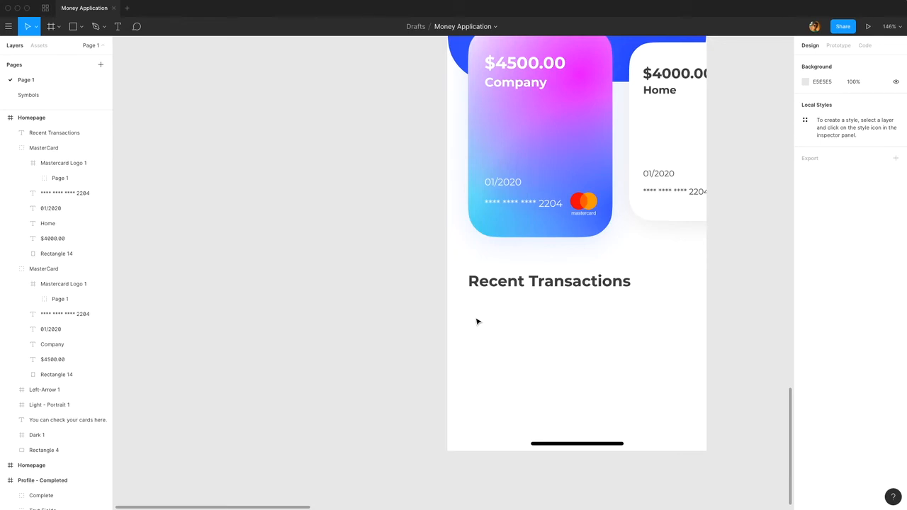
Add a "Shopping" text below the Recent Transactions heading.
scroll(555, 340, "up", 5)
left_click_drag(589, 348, 504, 344)
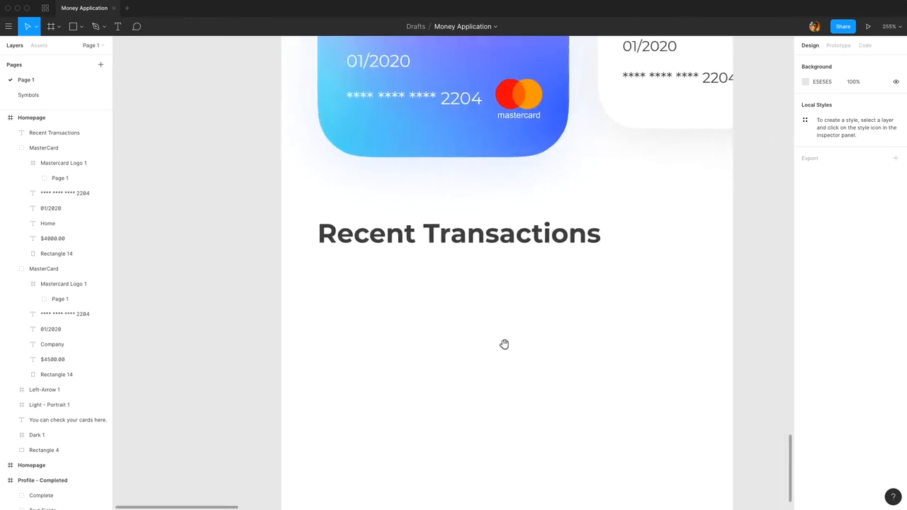
key("t")
left_click(438, 297)
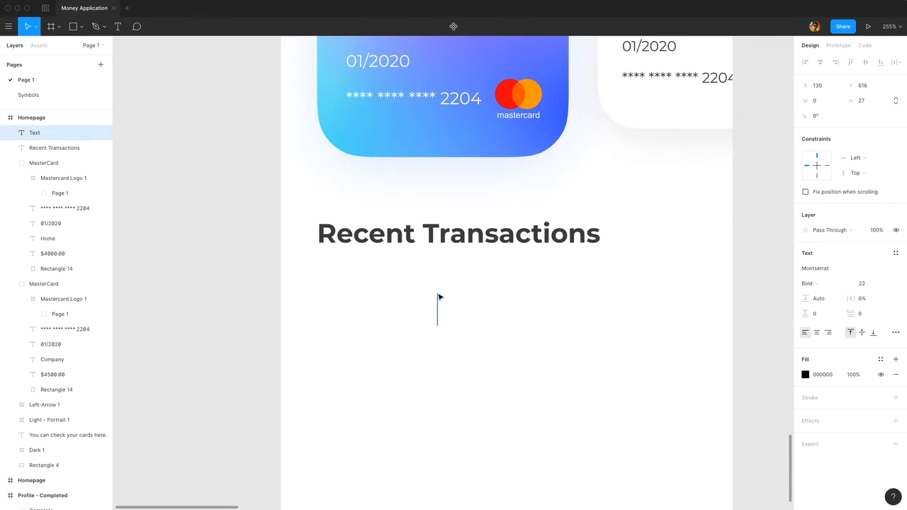
type("Sh")
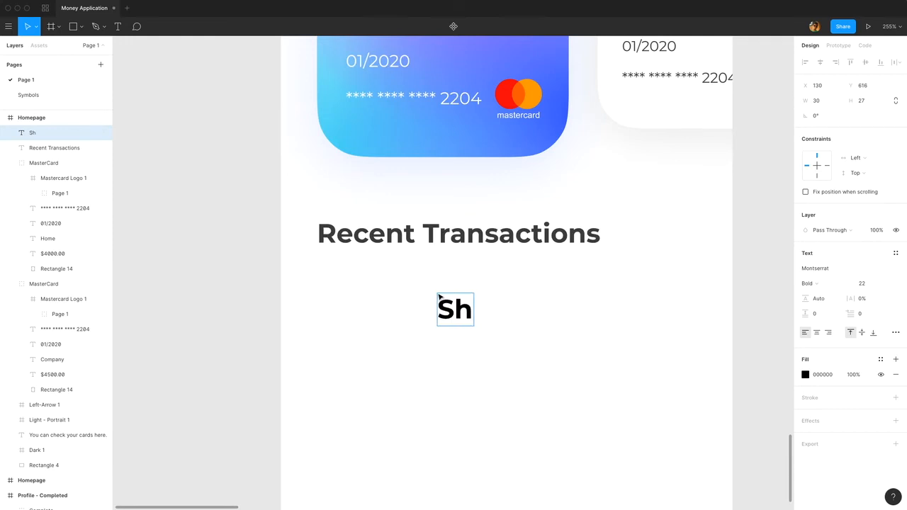
type("opping")
Set the Shopping text to Regular weight and font size 18.
key("super+a")
left_click(820, 285)
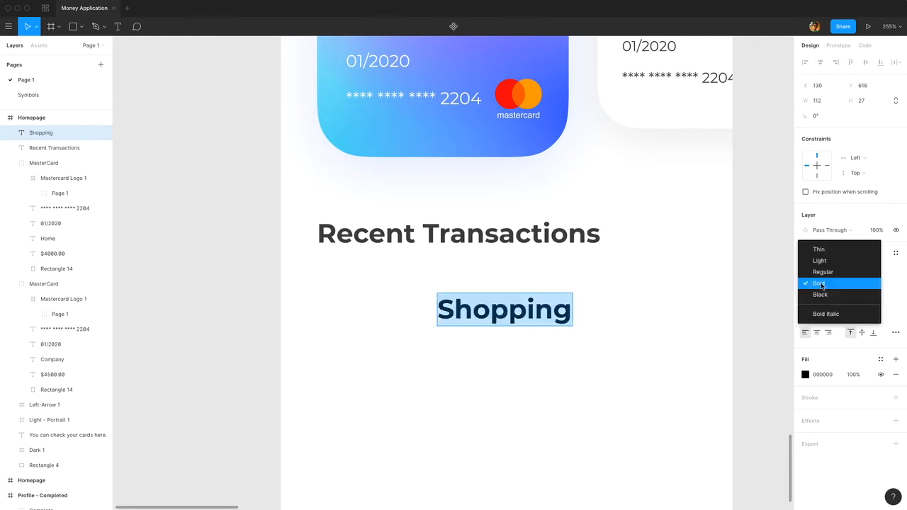
left_click(822, 272)
left_click(866, 283)
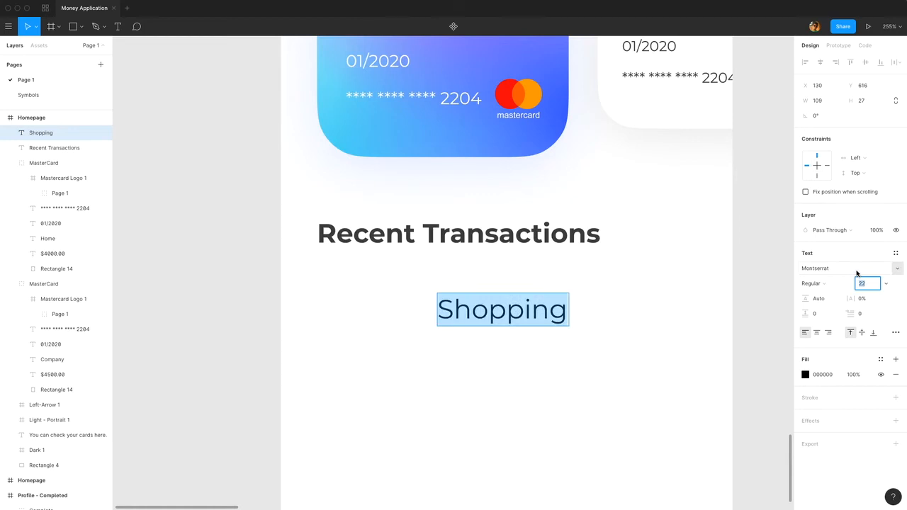
key("Return")
key("Escape")
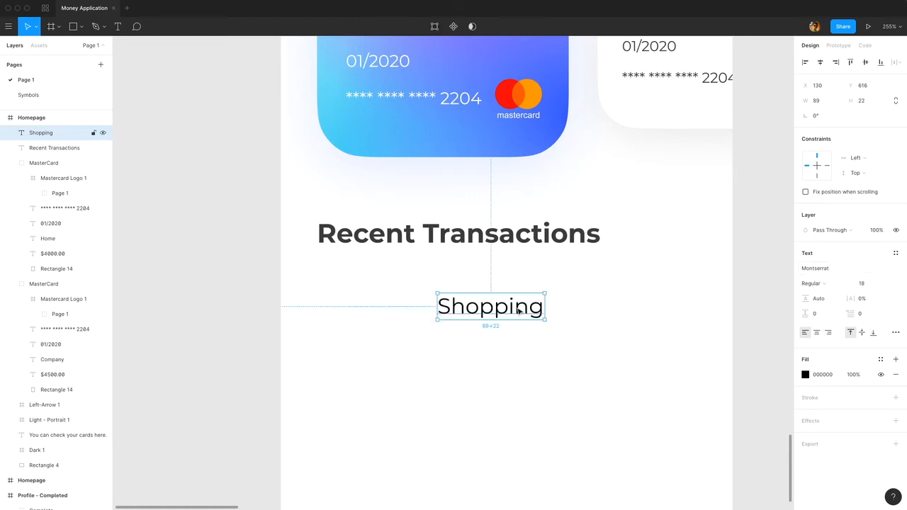
Set the Shopping text's fill to 3A3A3A.
left_click(828, 379)
type("3A3A3A")
key("Return")
key("Escape")
Move the Shopping text closer to the heading's left side and duplicate it directly below with the content "15 Mar 2019, 8:20 PM".
left_click_drag(527, 310, 468, 330)
double_click(455, 325)
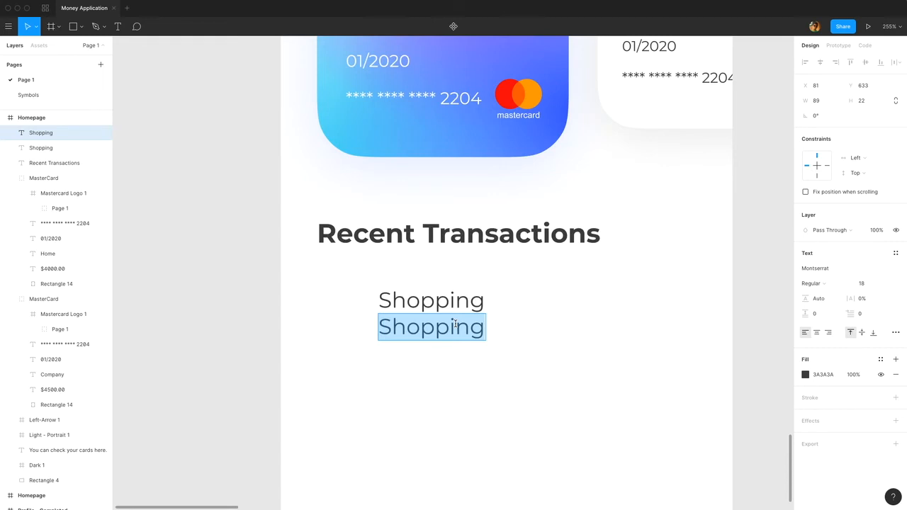
type("15 Mar")
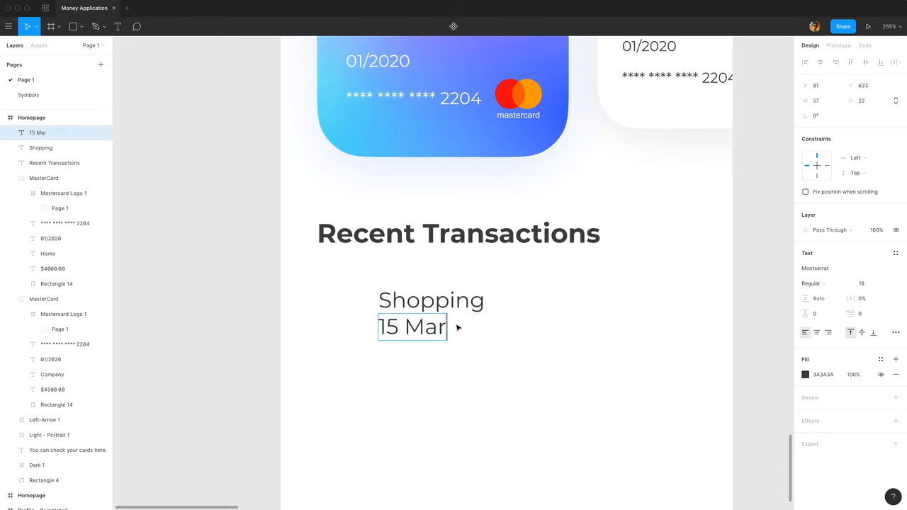
type(" 2019, ")
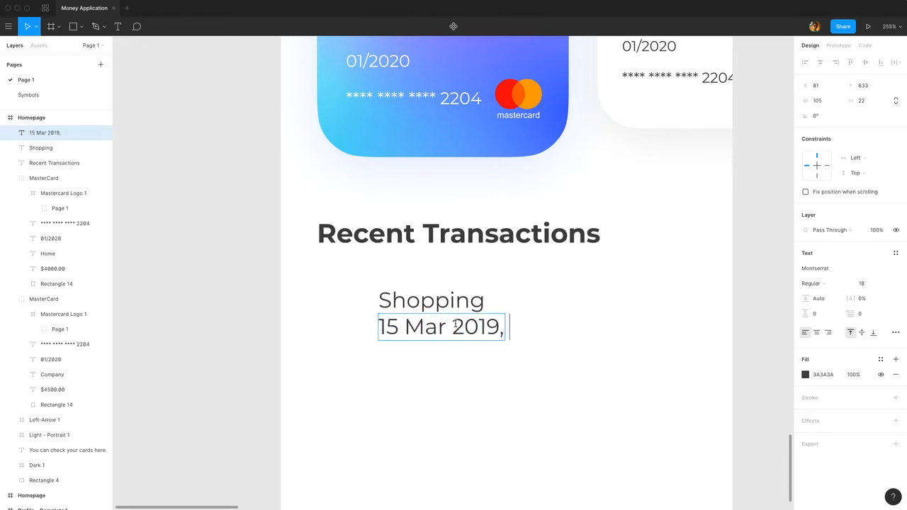
type("8:20 ")
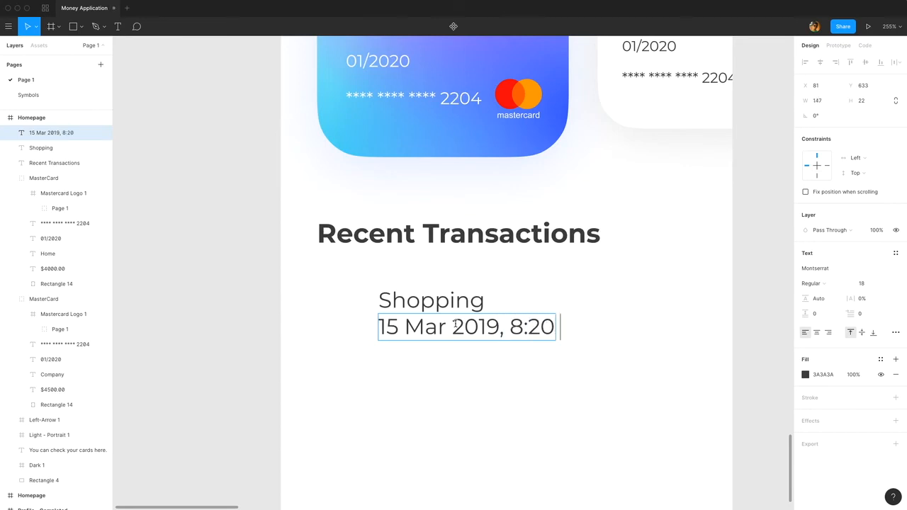
type("PM")
Reduce the date and time text below Shopping to font size 16.
key("super+a")
left_click(874, 282)
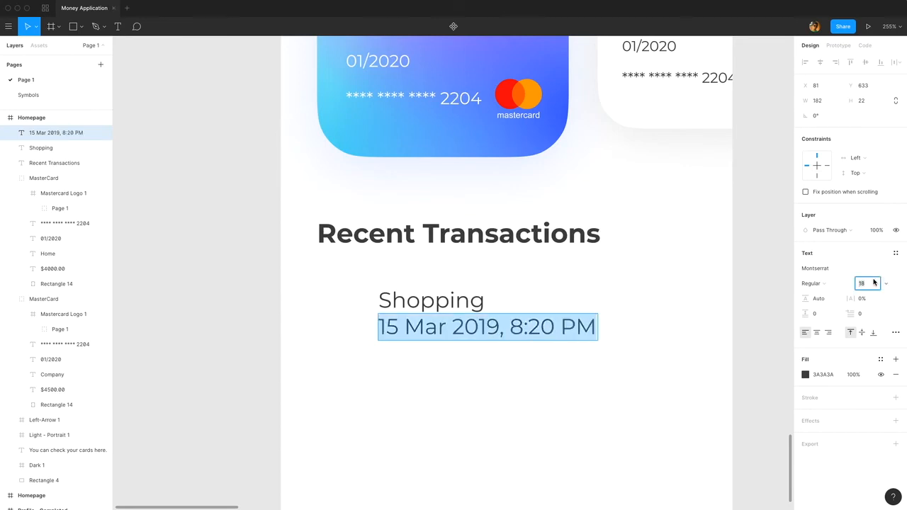
type("16")
key("Return")
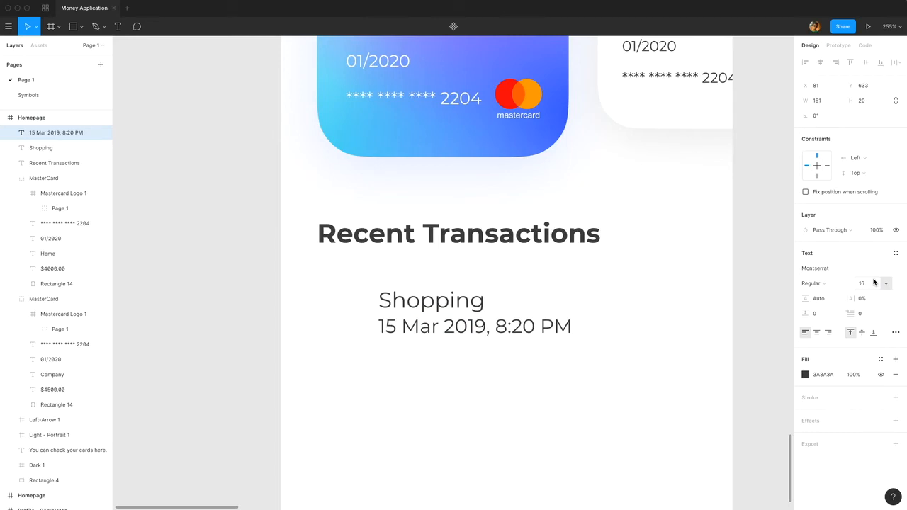
key("super+a")
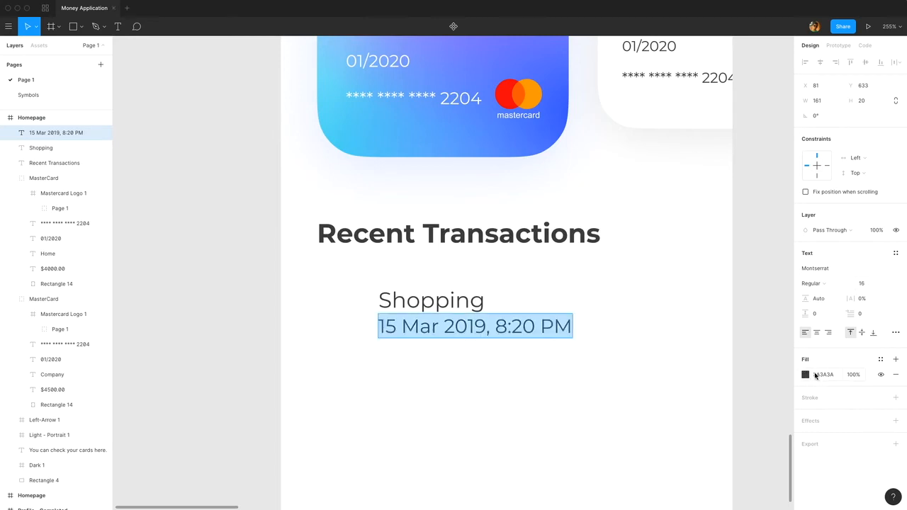
Set the fill of the date and time text below Shopping to BFBFBF.
left_click(815, 375)
type("BFBFBF")
key("Return")
key("Escape")
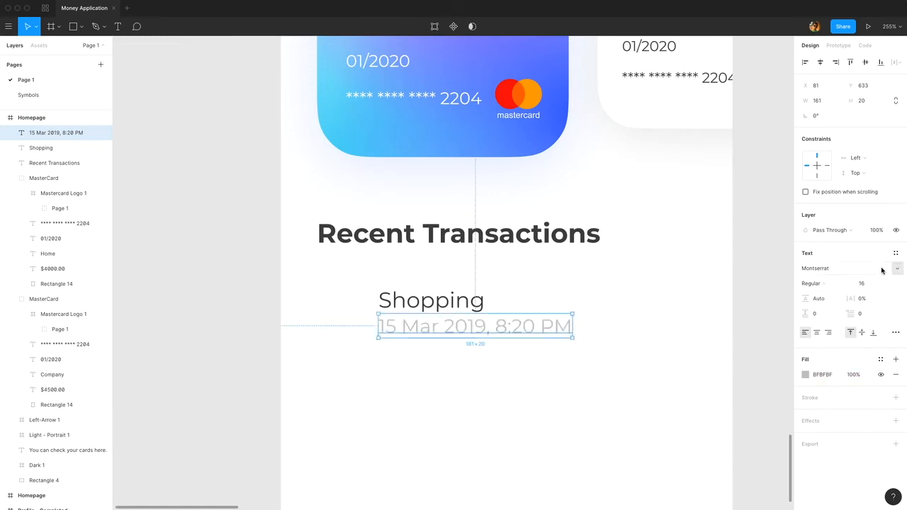
Set the date and time text to font size 12 and lower it to Y 637.
left_click(868, 286)
type("12")
key("Return")
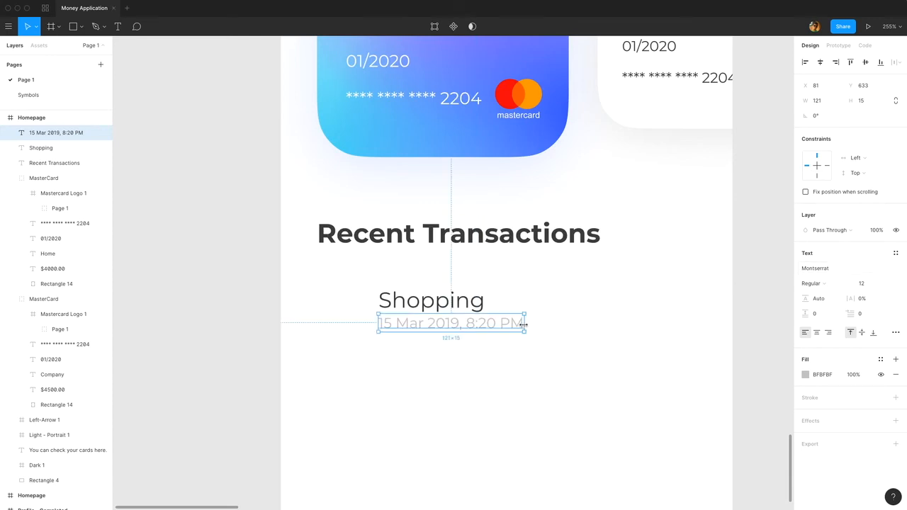
key("Down")
key("Down")
key("Down")
key("Down")
key("alt")
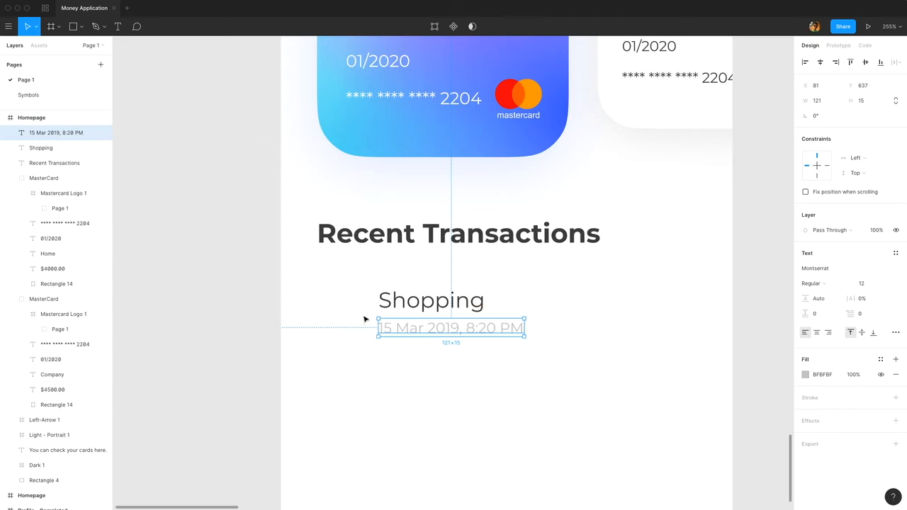
Draw a circle about 48 by 48 beside the Shopping text and fill it with FFCF87.
left_click(81, 27)
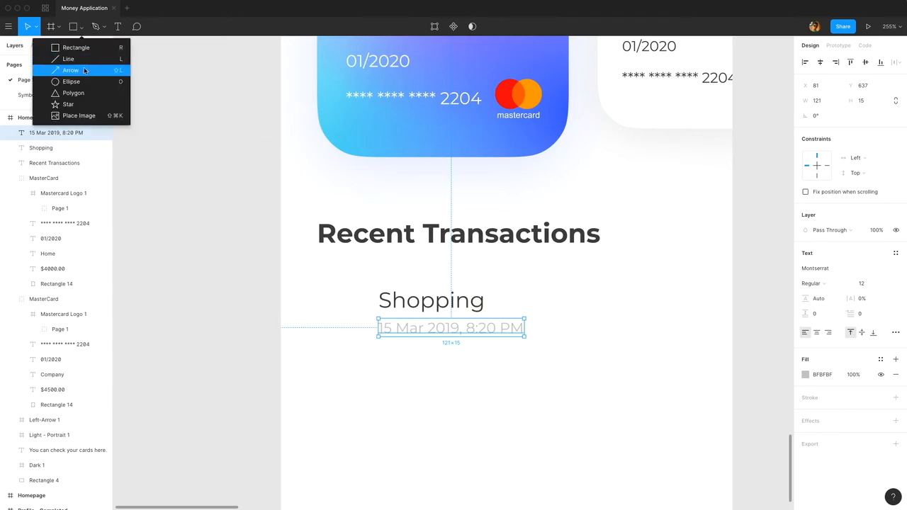
left_click(71, 82)
mouse_move(317, 288)
left_mouse_down()
mouse_move(367, 345)
mouse_move(360, 314)
left_mouse_up()
left_click(832, 269)
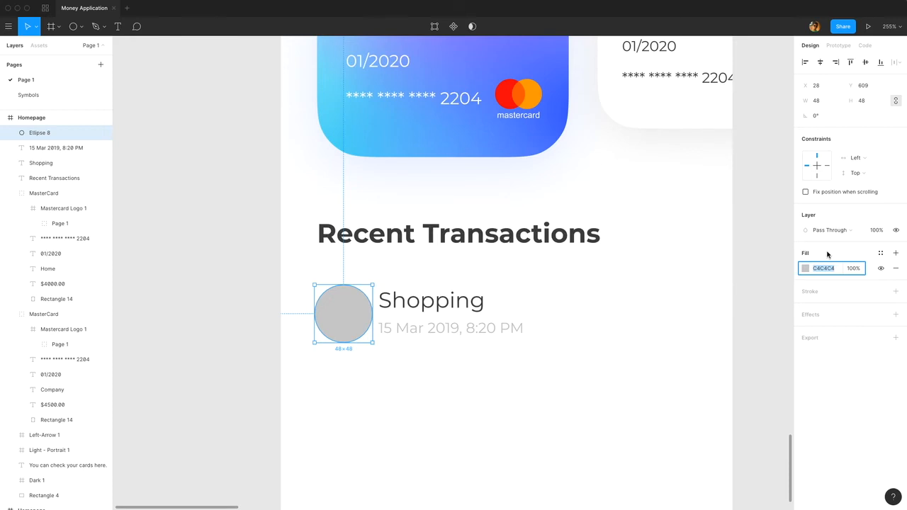
type("FFCF87")
key("Return")
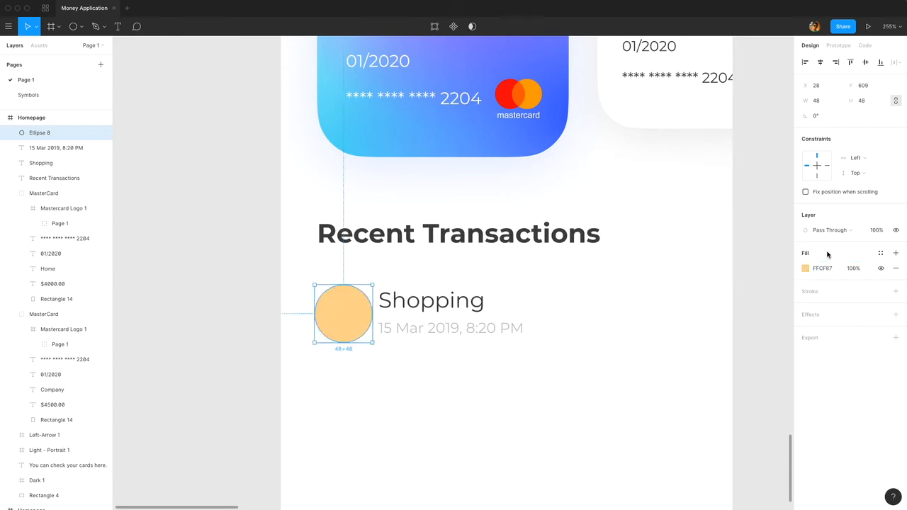
Place the image Shopping.svg from the Icons > Transactions folder onto the orange circle.
left_click(80, 27)
left_click(80, 115)
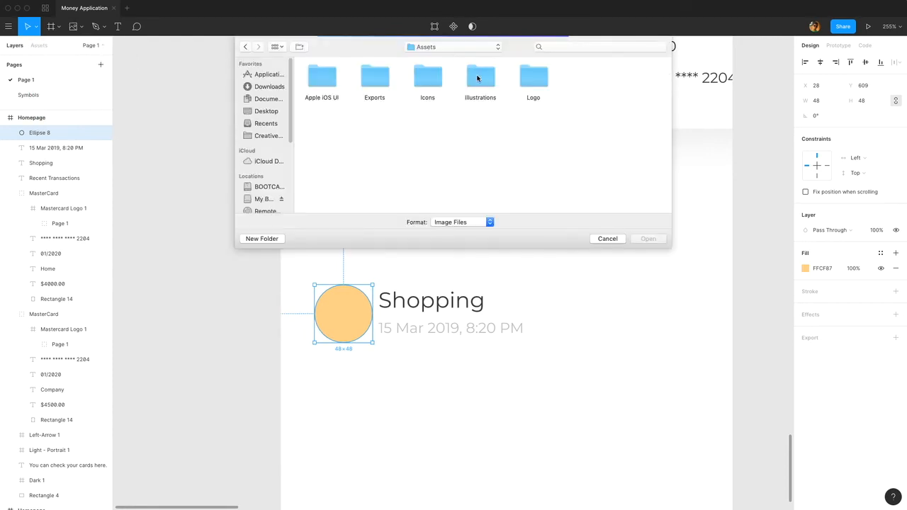
double_click(439, 83)
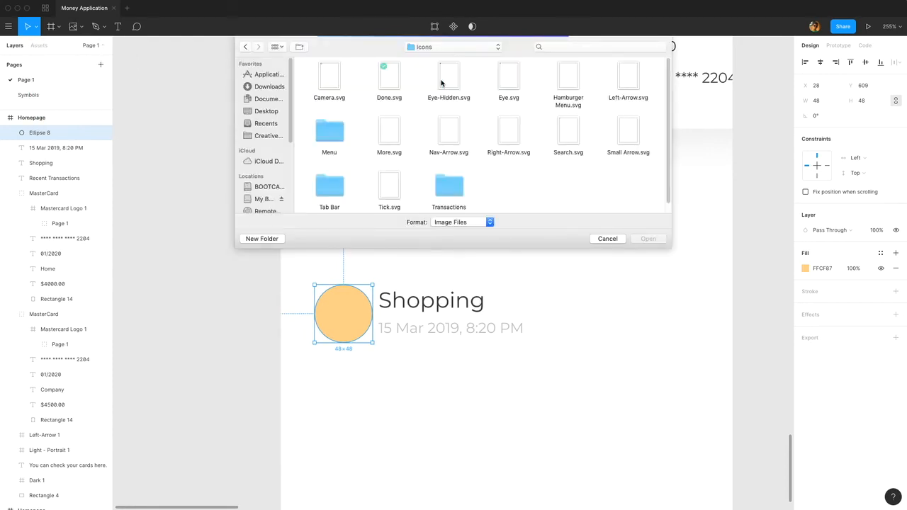
double_click(446, 187)
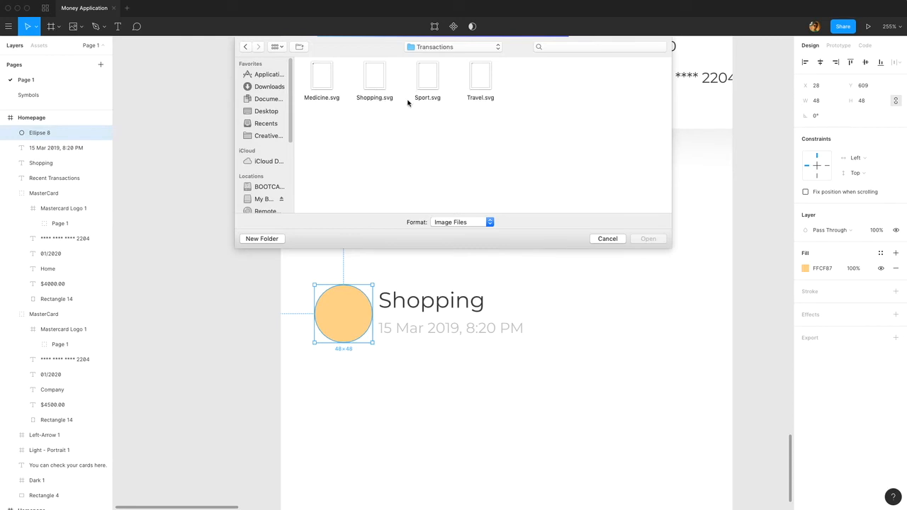
left_click(376, 80)
double_click(376, 80)
left_click(343, 310)
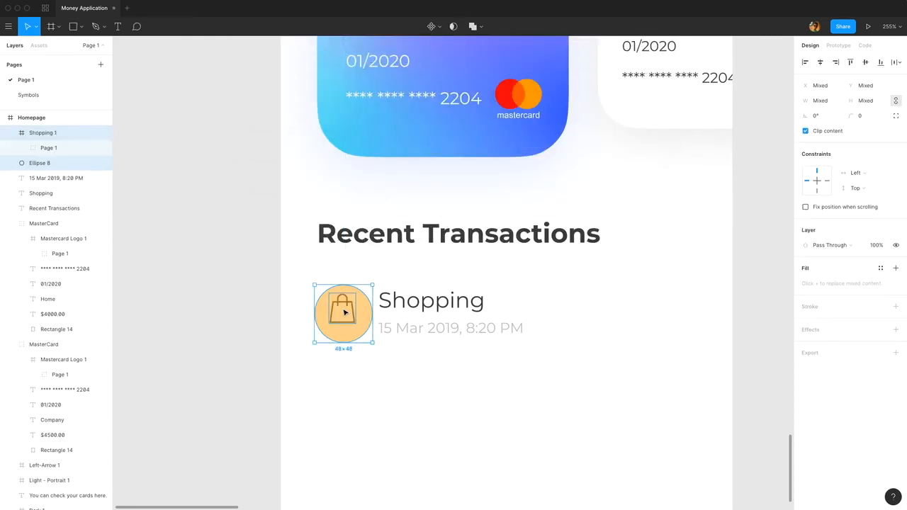
Center the shopping bag icon horizontally and vertically within the orange circle.
left_click(350, 315)
left_click(364, 316, "shift")
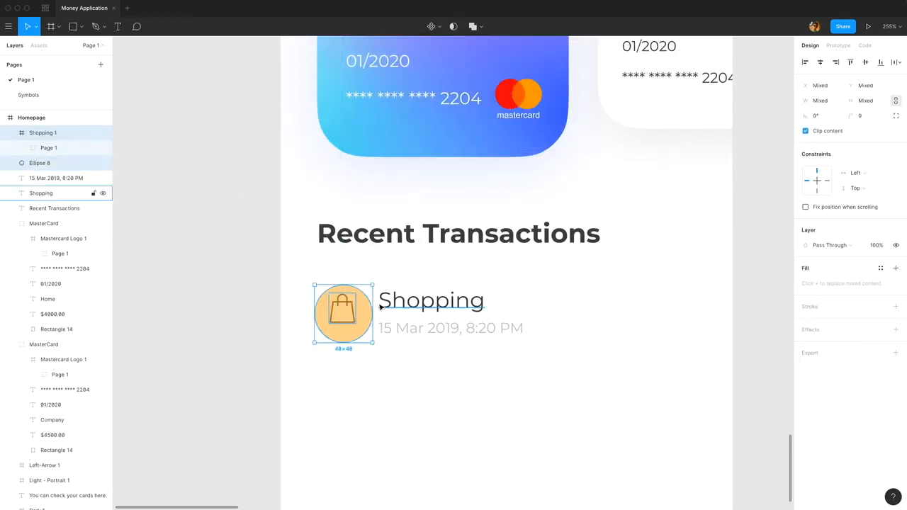
left_click(823, 64)
left_click(868, 65)
left_click(296, 301)
Nudge the shopping bag icon up 2 px inside the circle.
scroll(296, 301, "up", 5)
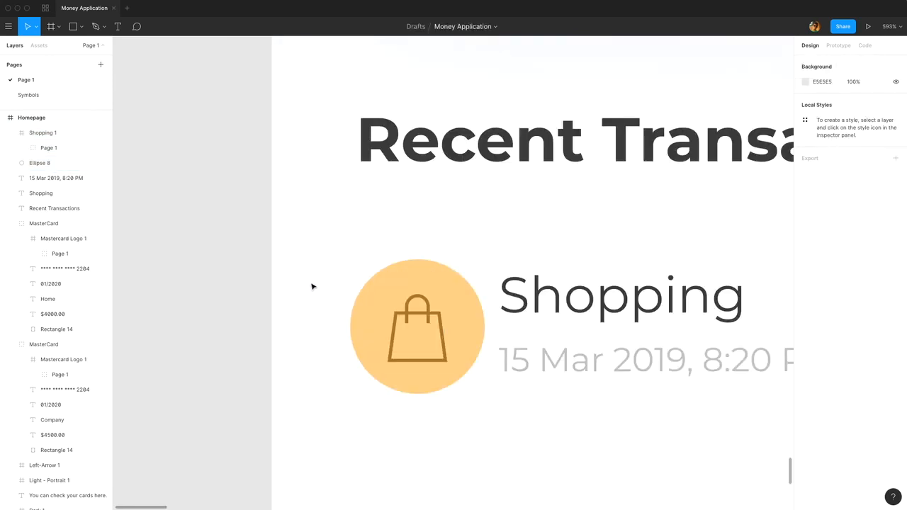
left_click(417, 314)
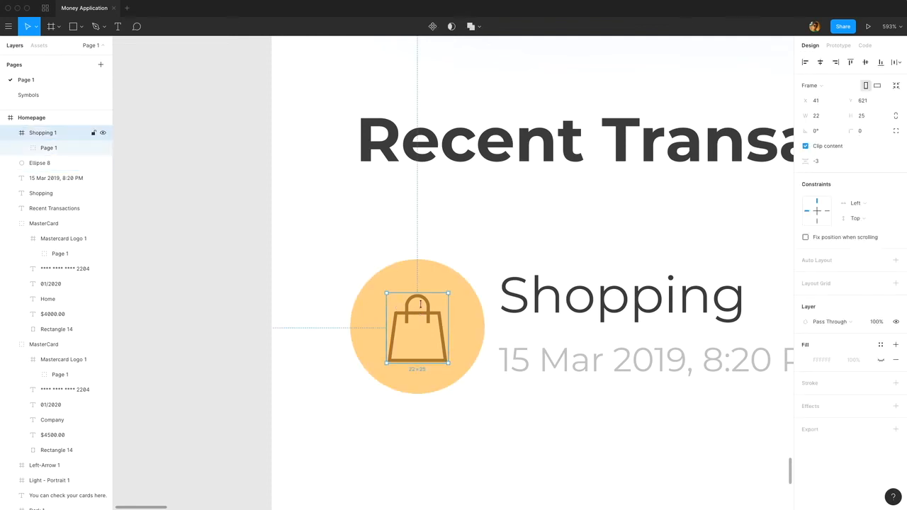
key("Up")
key("Up")
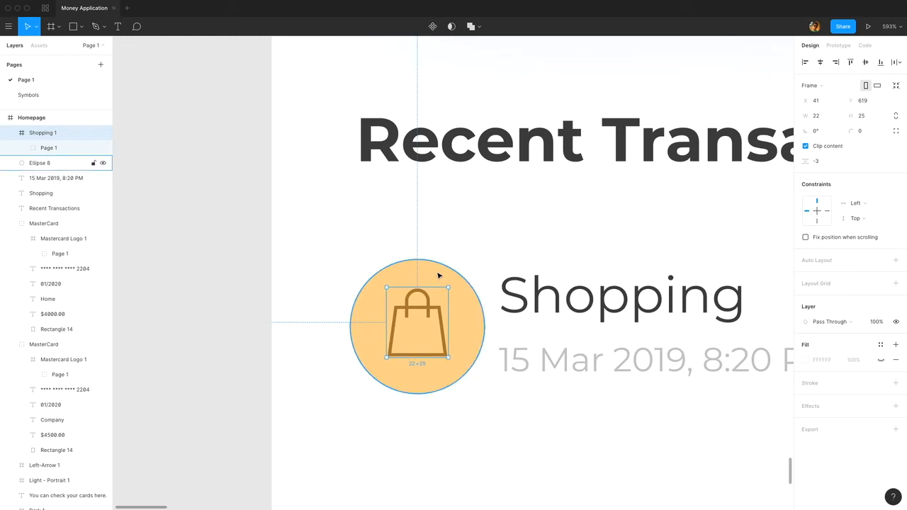
Group the bag icon with its circle and name the group "Shopping Icon".
left_click(402, 248)
left_click_drag(455, 241, 232, 353)
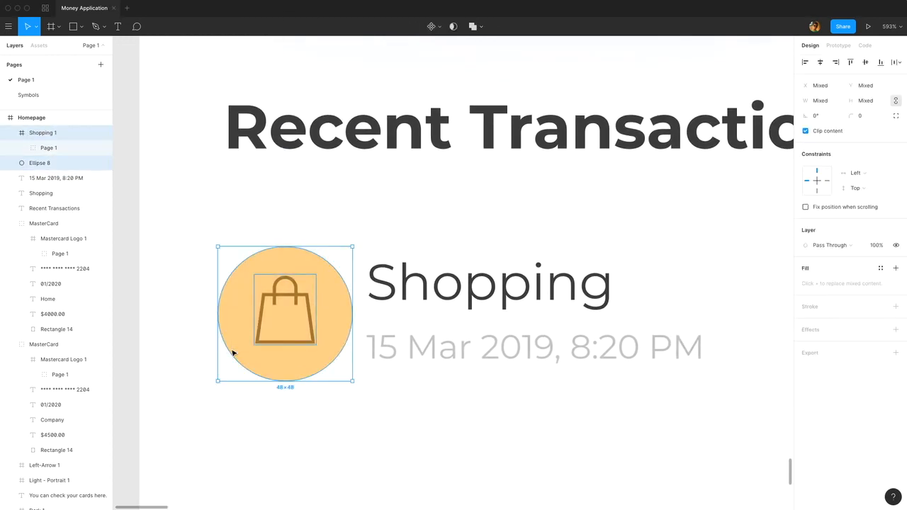
key("super+g")
double_click(39, 133)
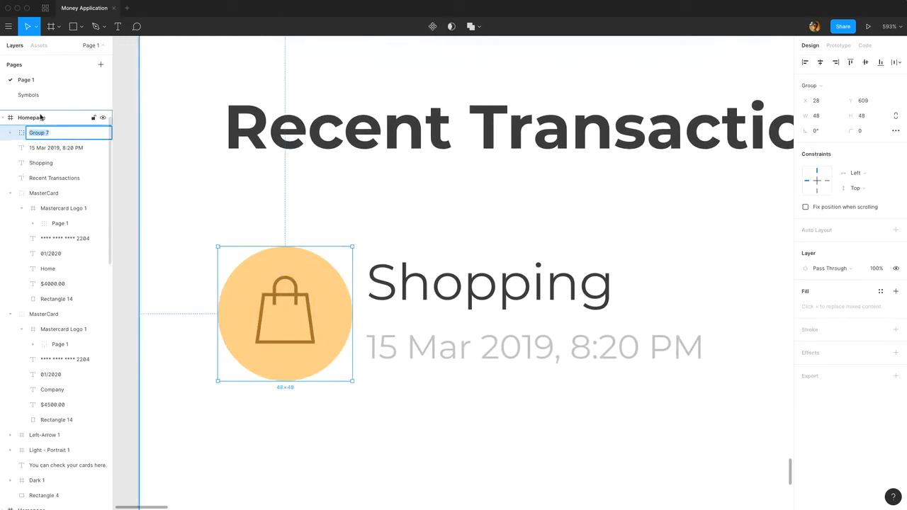
type("Shopping 1")
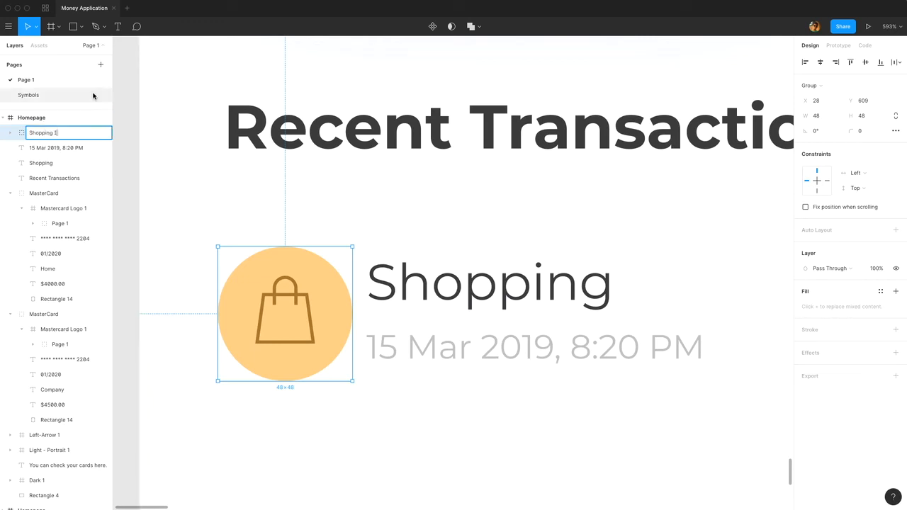
Group the Shopping text with its date and time line and center the group vertically with the Shopping Icon group.
left_click(489, 302)
left_click(492, 345, "shift")
key("ctrl+g")
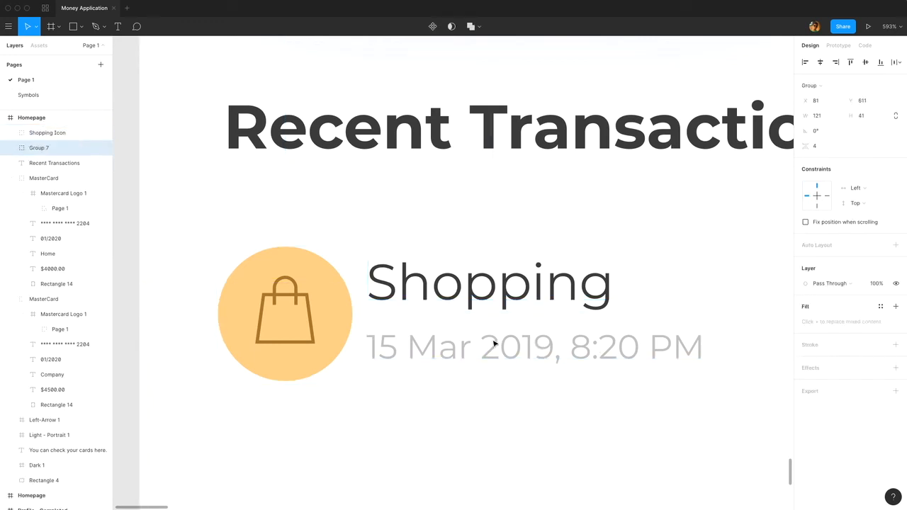
left_click(283, 312, "shift")
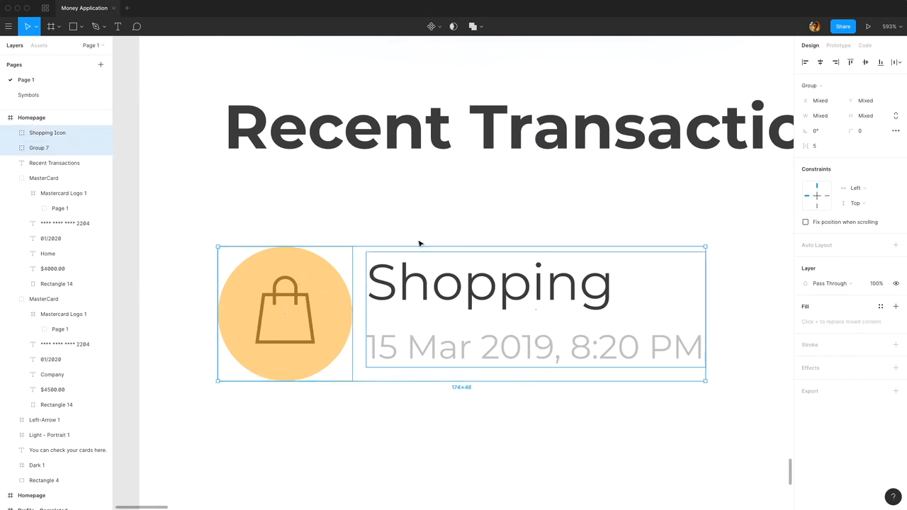
left_click(865, 61)
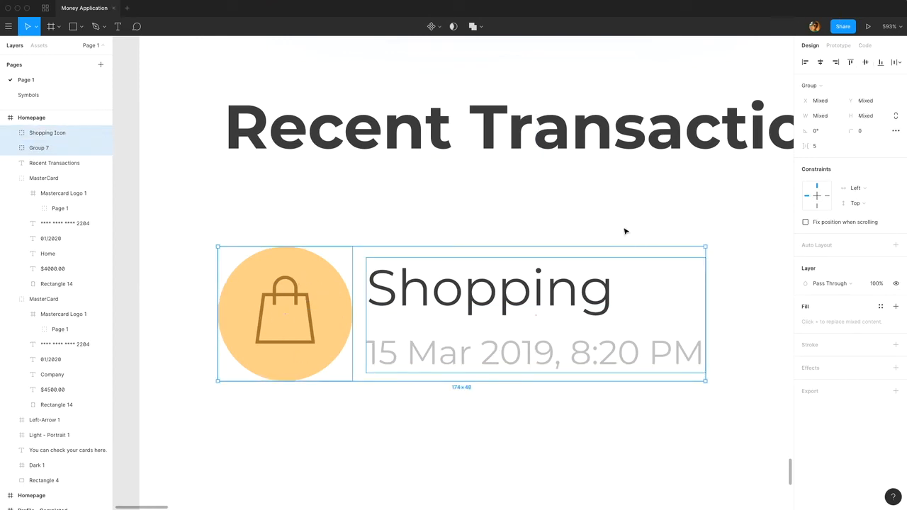
Move the Shopping and date text group 3 px to the right, leaving an 8 px gap after the icon.
left_click(468, 301)
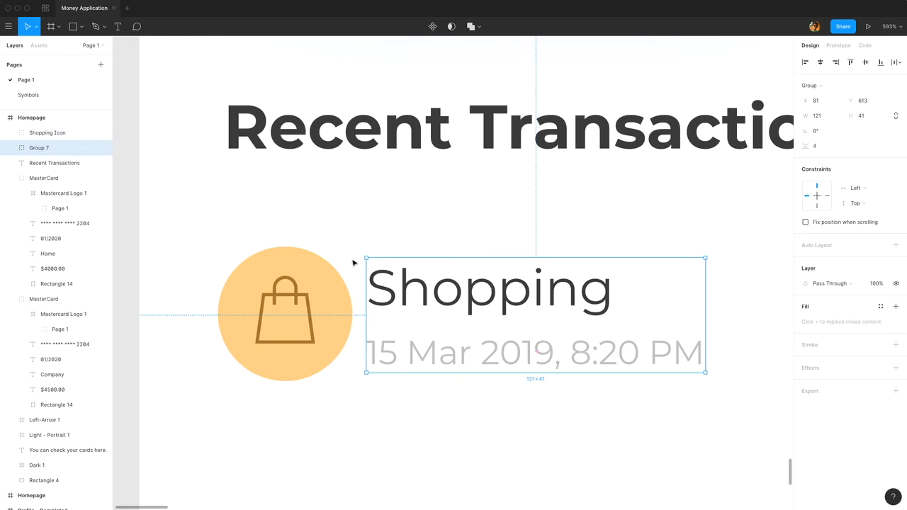
key("Right")
key("Right")
key("Right")
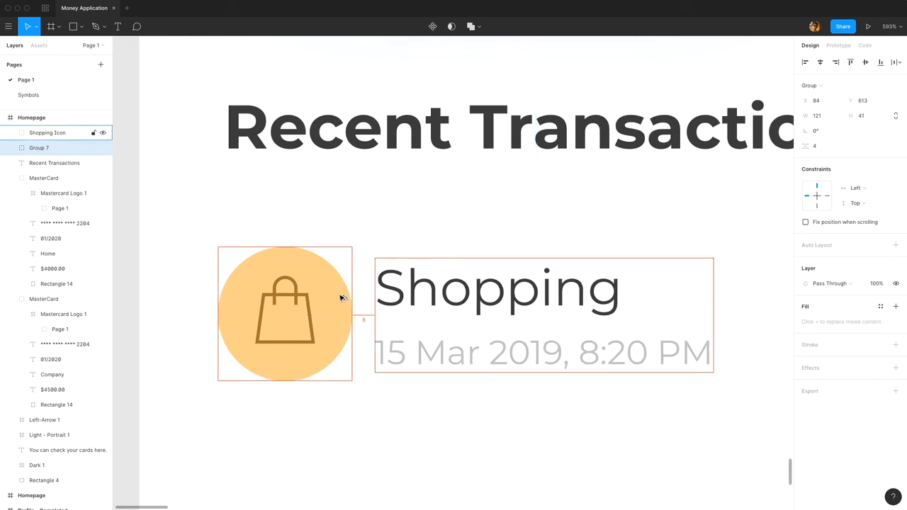
scroll(340, 297, "down", 5)
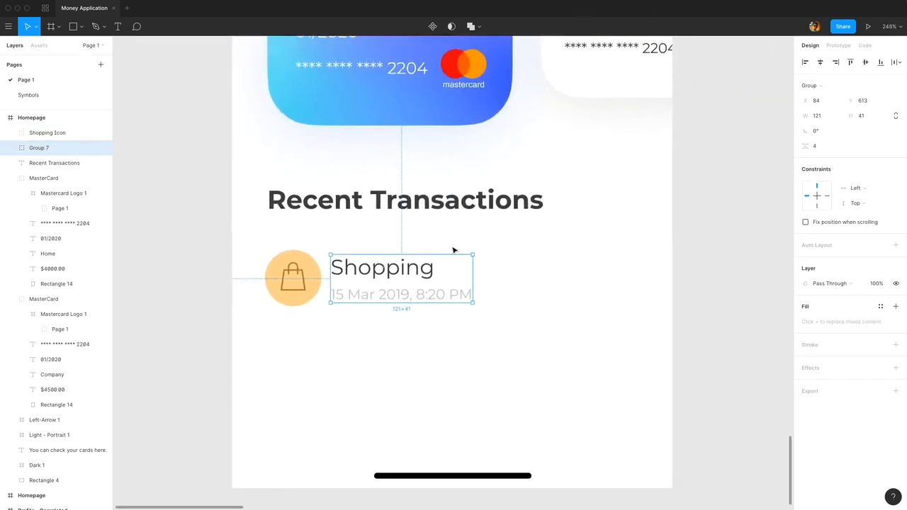
left_click(540, 258)
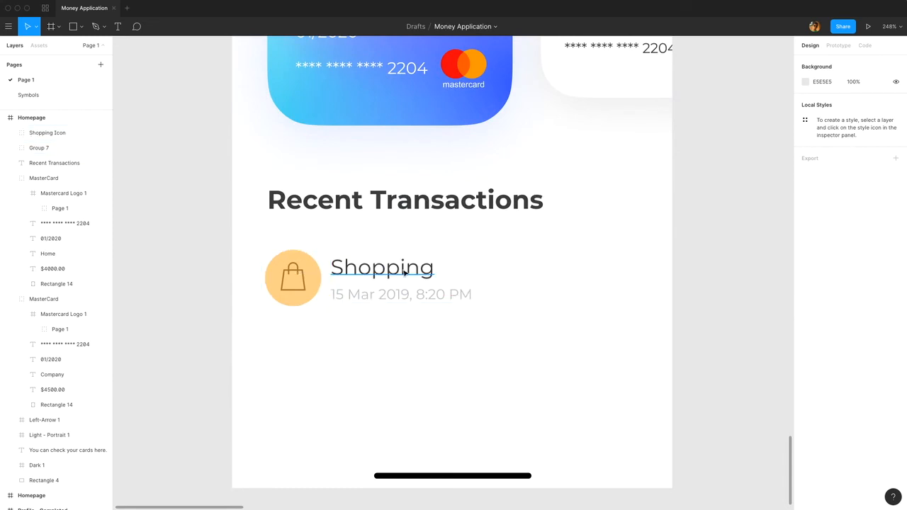
Duplicate the Shopping text, take the copy out of its group and place it at the right end of the row.
double_click(354, 269)
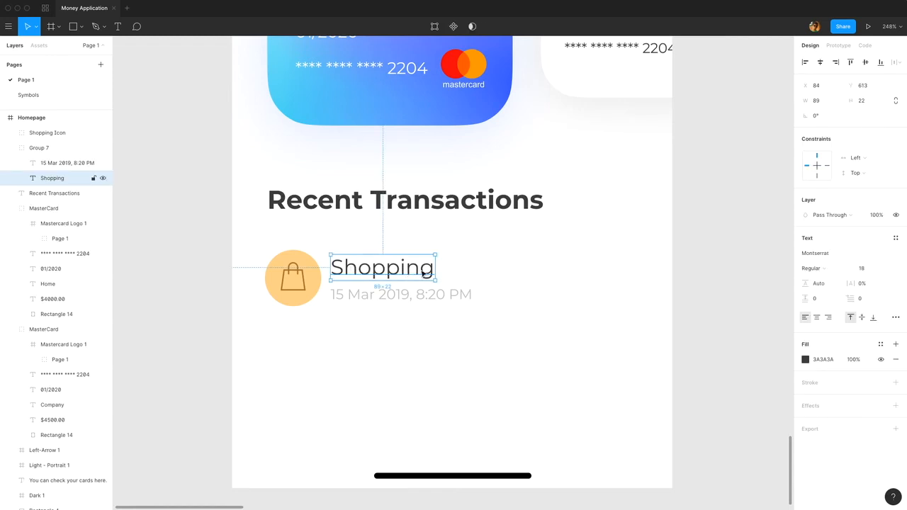
key("super+v")
left_click_drag(50, 182, 57, 147)
left_click_drag(372, 280, 545, 278)
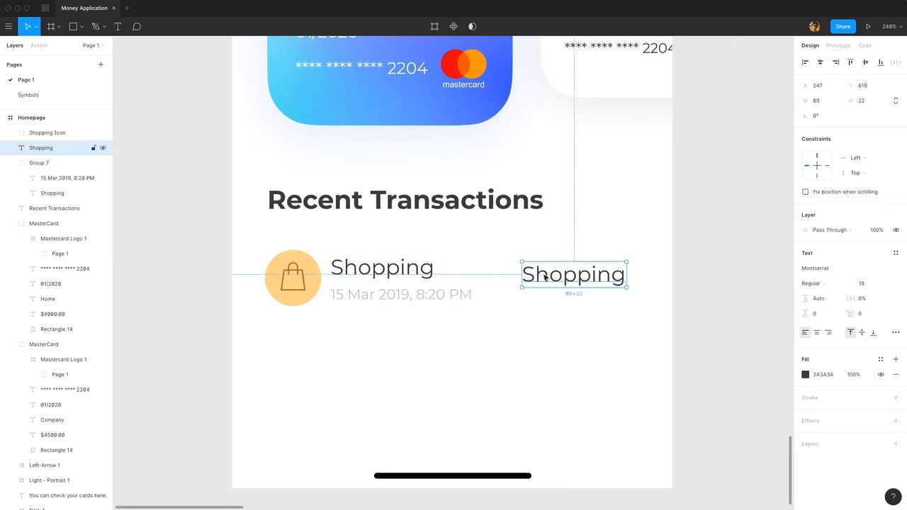
Set the copied Shopping text to font size 16 and right-align it.
left_click(872, 284)
type("1")
key("Return")
key("Return")
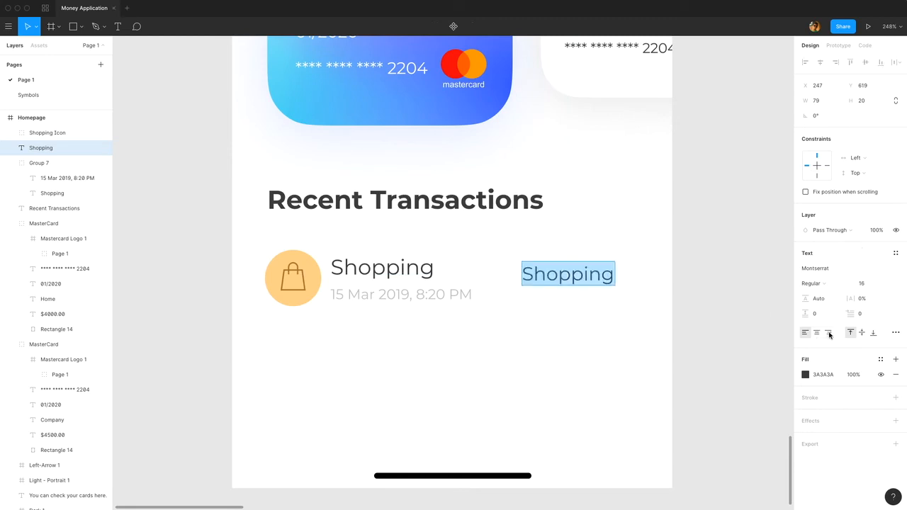
left_click(828, 333)
Replace the copied text's content with "- $120".
double_click(539, 273)
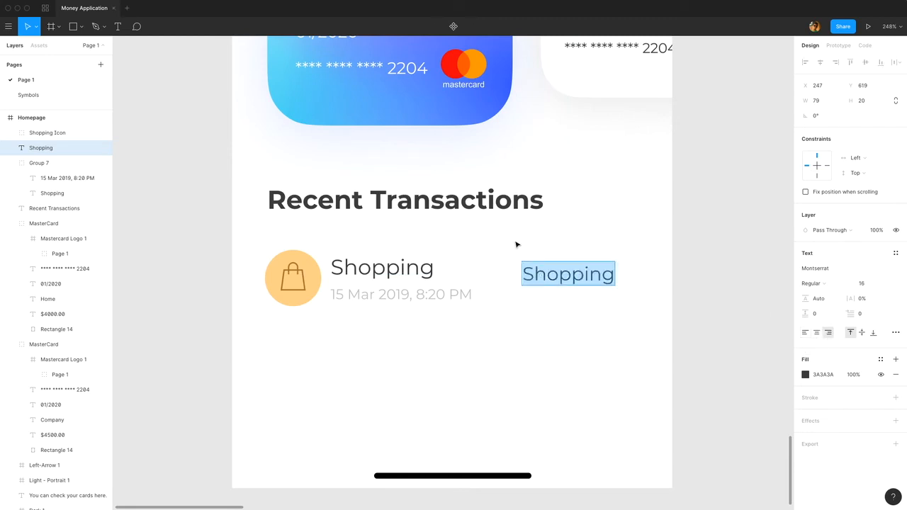
type("- $12")
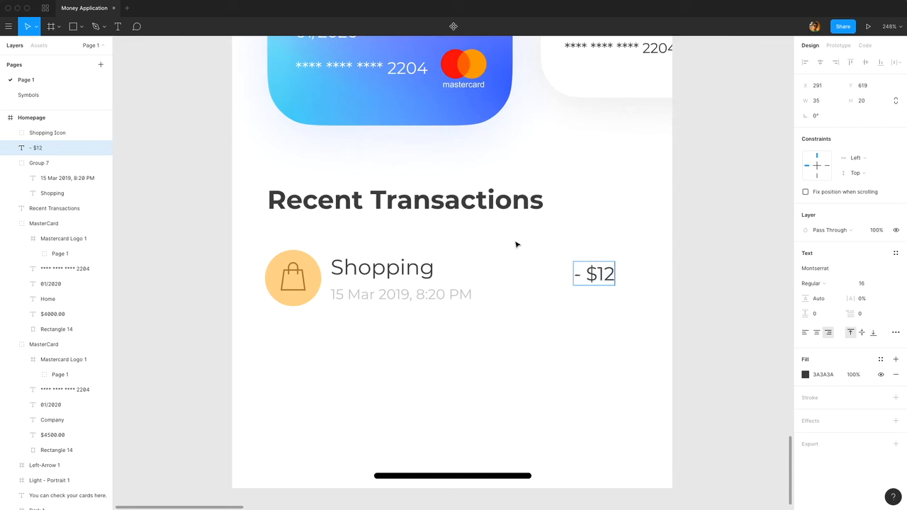
type("0")
key("Escape")
Center the "- $120" amount vertically with the Shopping and date text group.
left_click(405, 274, "shift")
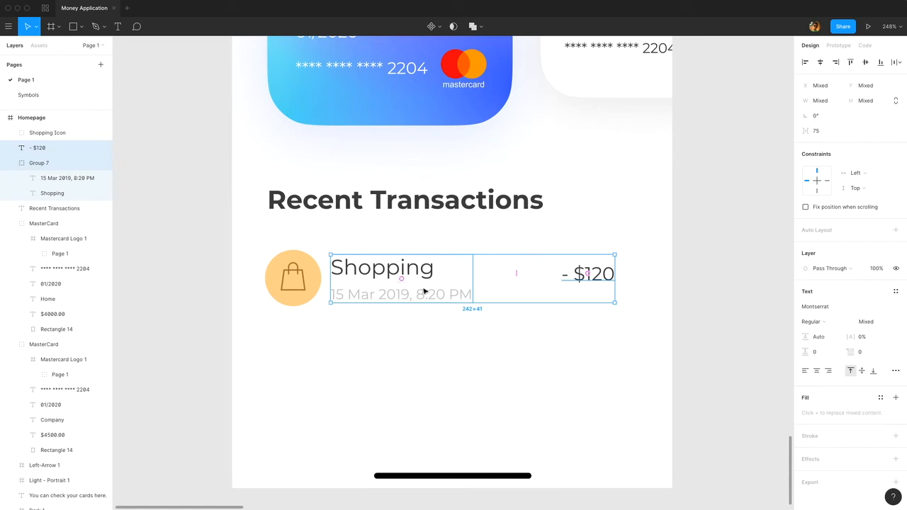
left_click(867, 63)
left_click(124, 46)
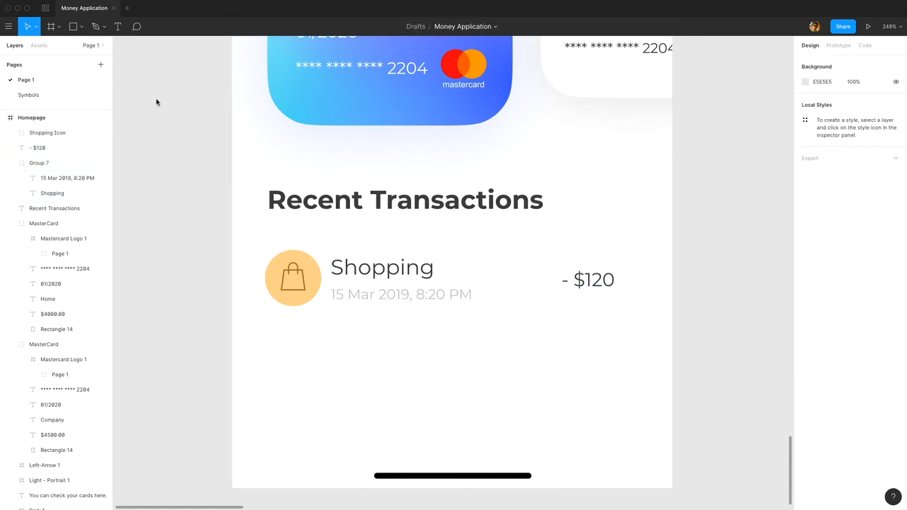
Place the image Small Arrow.svg from the Icons folder to the right of the "- $120" amount.
left_click(81, 27)
left_click(96, 119)
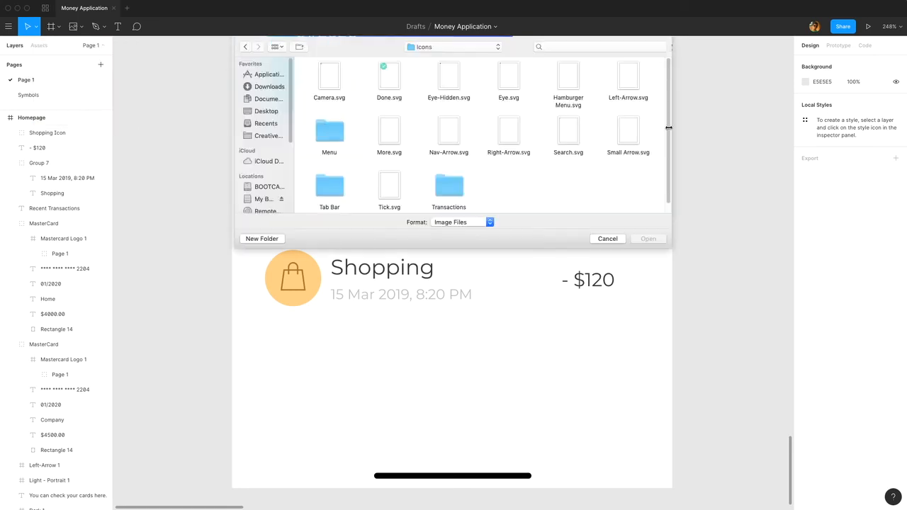
left_click(620, 135)
double_click(620, 136)
left_click(637, 287)
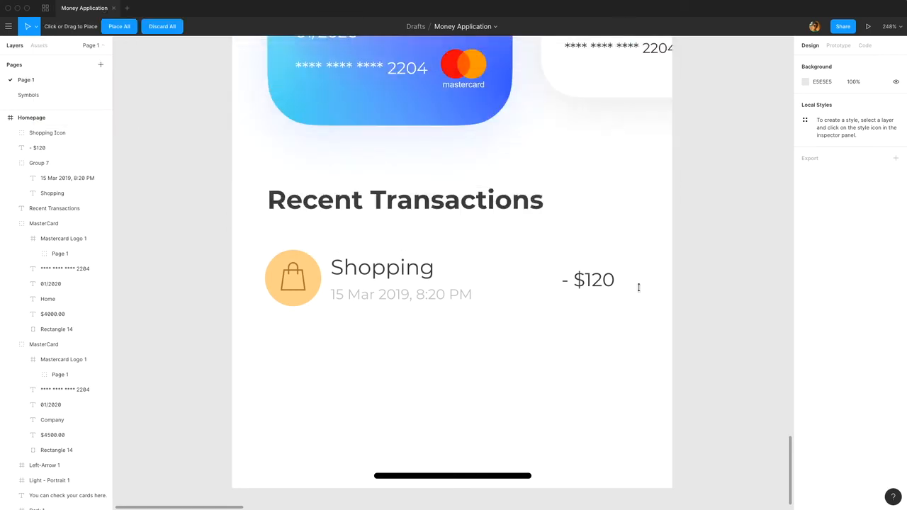
left_click(638, 287, "super")
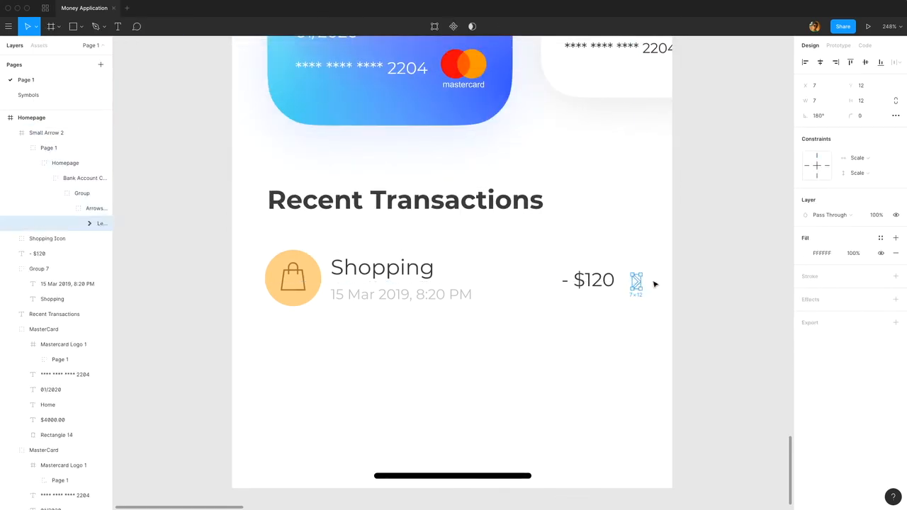
Set the small arrow's fill to C7C7C7 and select its whole frame.
left_click(819, 253)
type("C7C7C7")
key("Return")
left_click(636, 282)
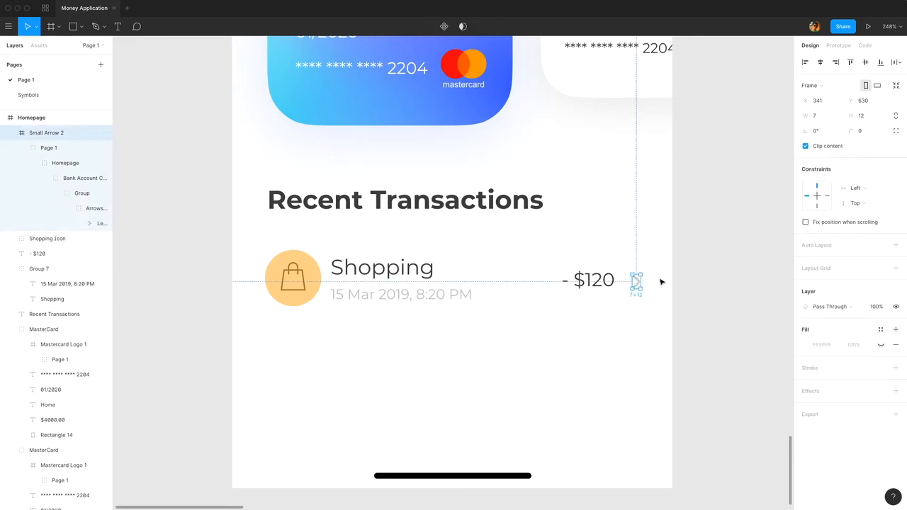
Align the small arrow and the "- $120" amount to each other by their vertical centers.
left_click_drag(44, 135, 91, 220)
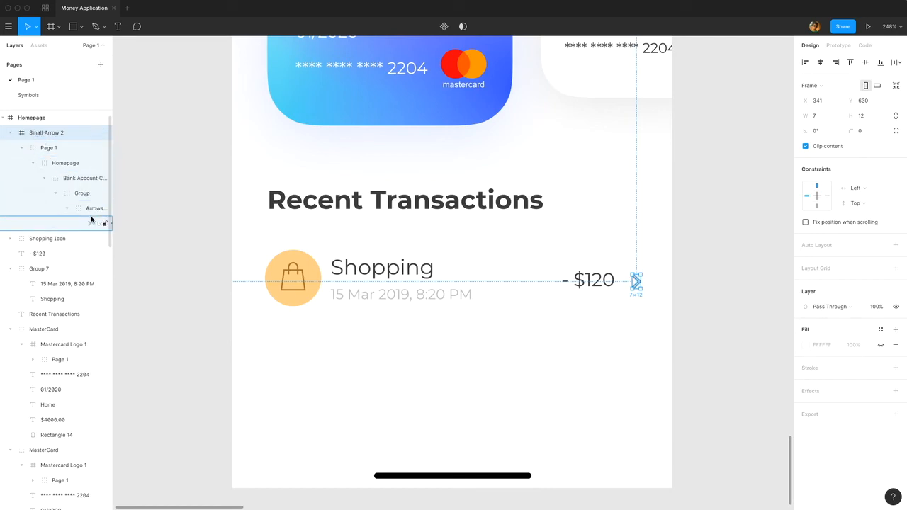
left_click(92, 224)
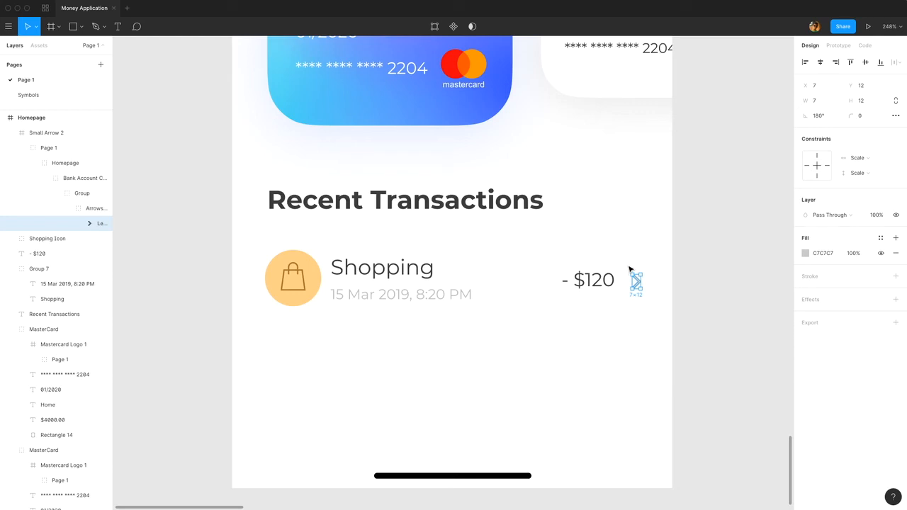
left_click(633, 281)
left_click(594, 280, "shift")
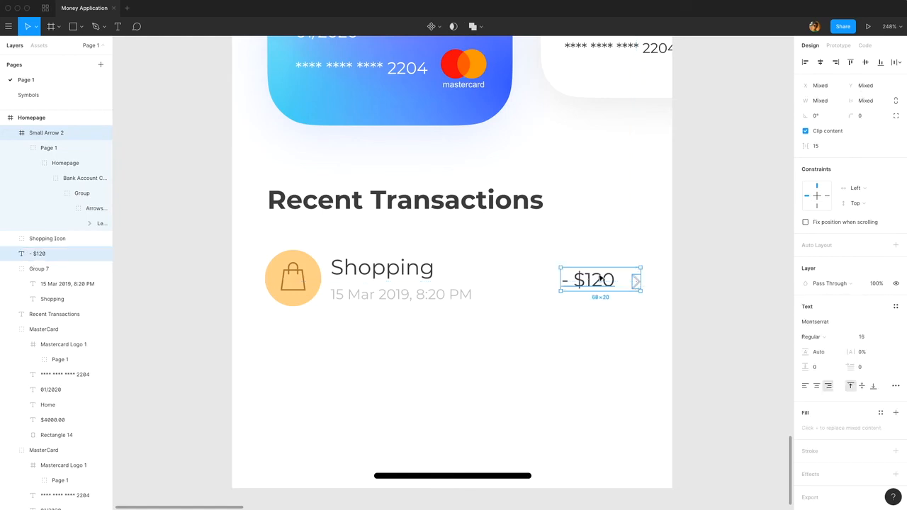
left_click(865, 63)
left_click(683, 277)
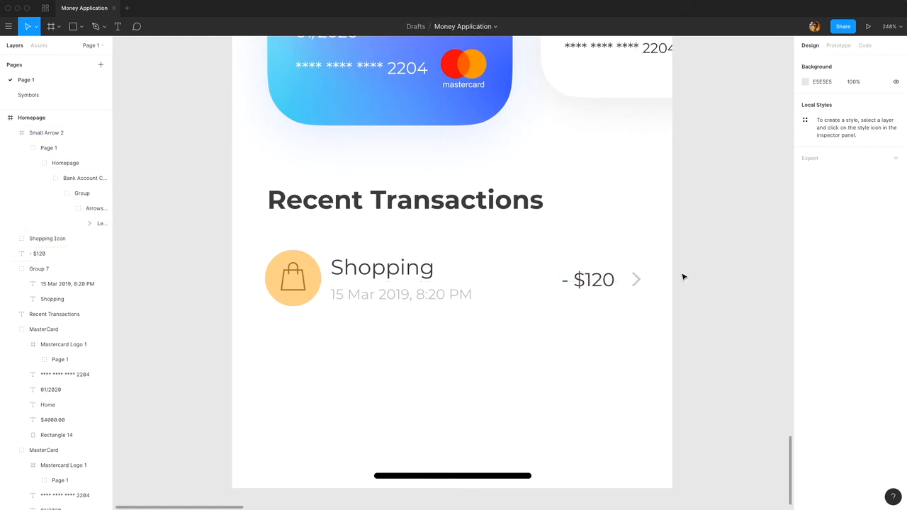
Nudge the small arrow about 3 px and the "- $120" amount about 4 px to the left.
left_click(636, 280)
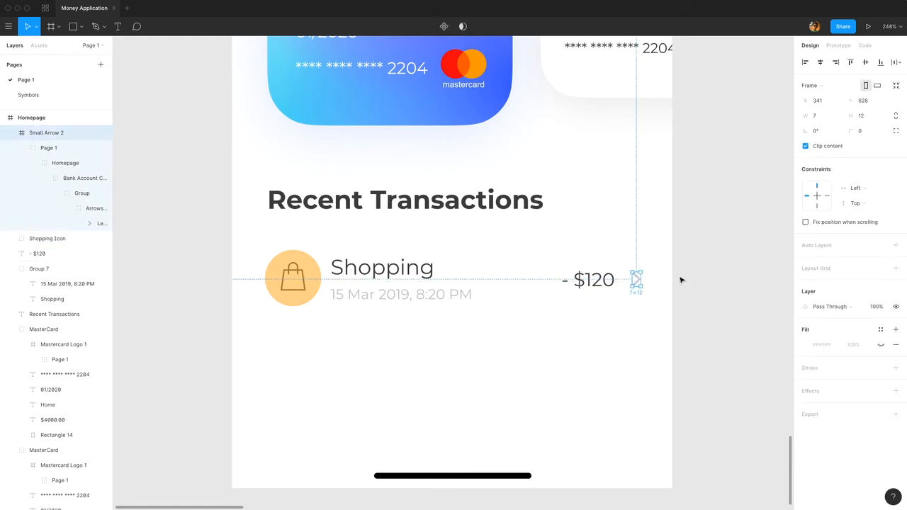
key("Left")
left_click(611, 281)
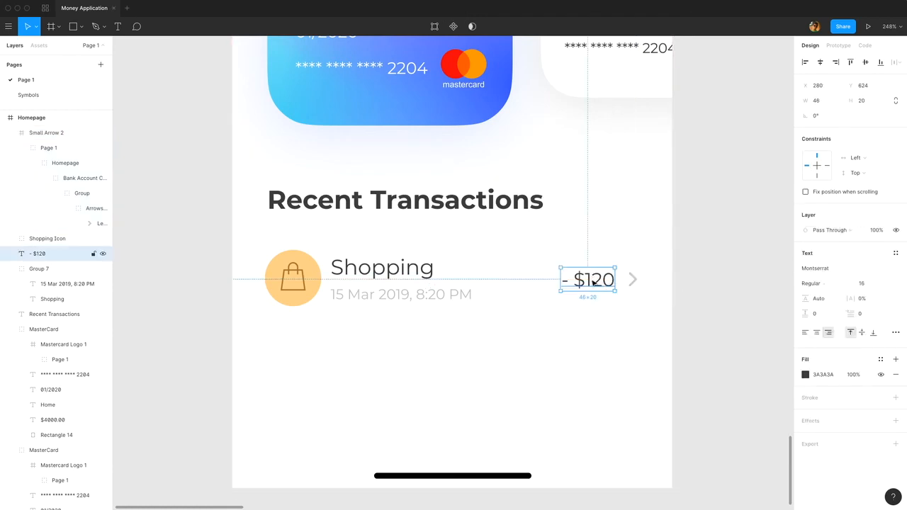
key("Left")
key("Left")
key("Left")
key("Left")
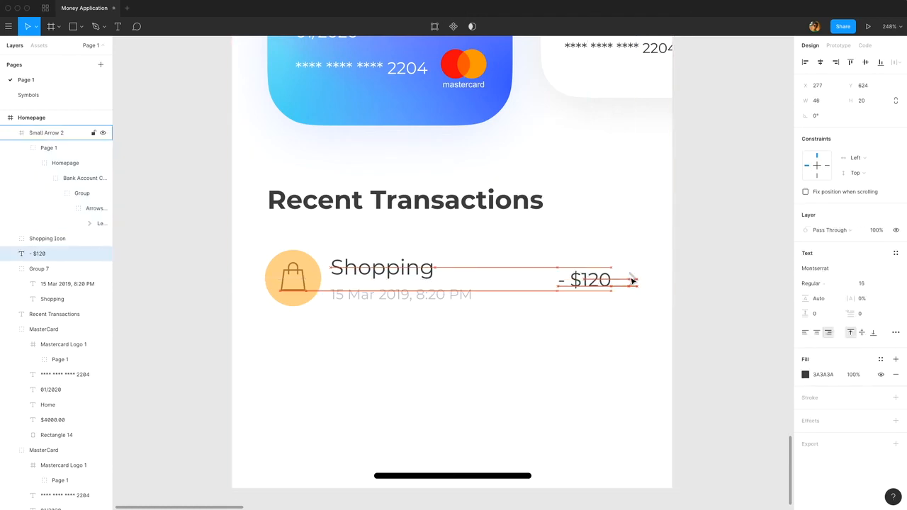
left_click(680, 280)
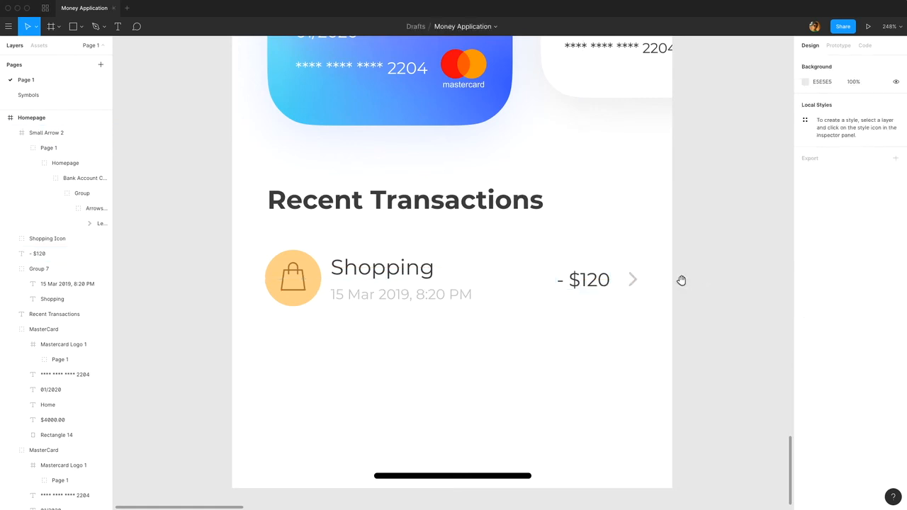
Group the transaction row's icon, texts, amount and arrow, and name the group "Shopping".
scroll(718, 260, "left", 2)
scroll(719, 259, "down", 1)
left_click_drag(706, 228, 345, 281)
key("ctrl+g")
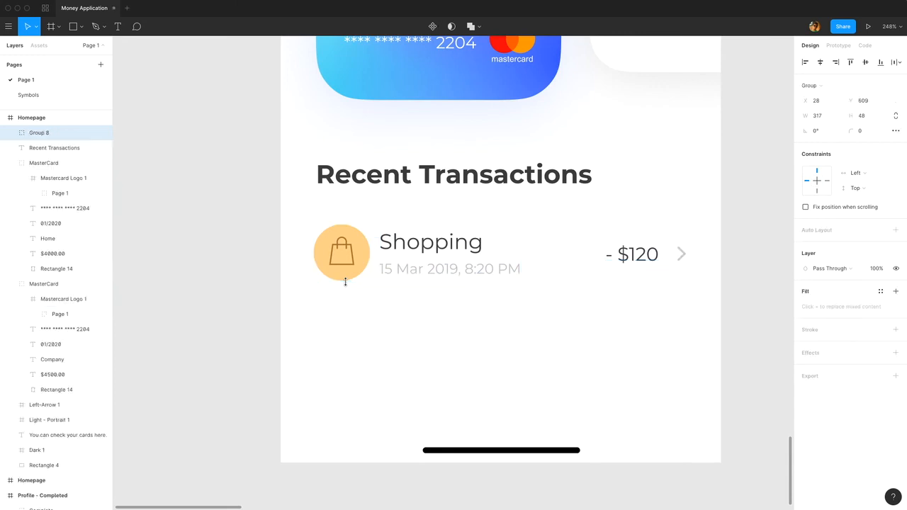
double_click(39, 132)
type("Sh")
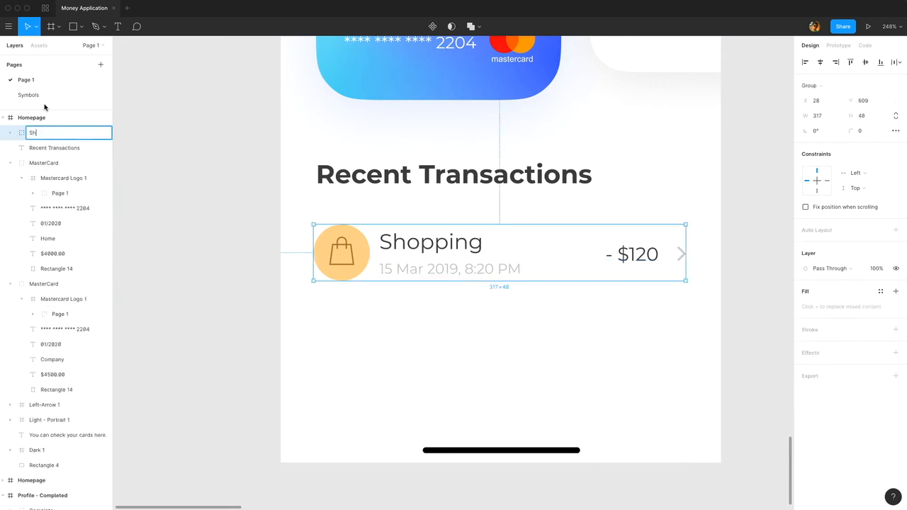
type("opping")
key("Return")
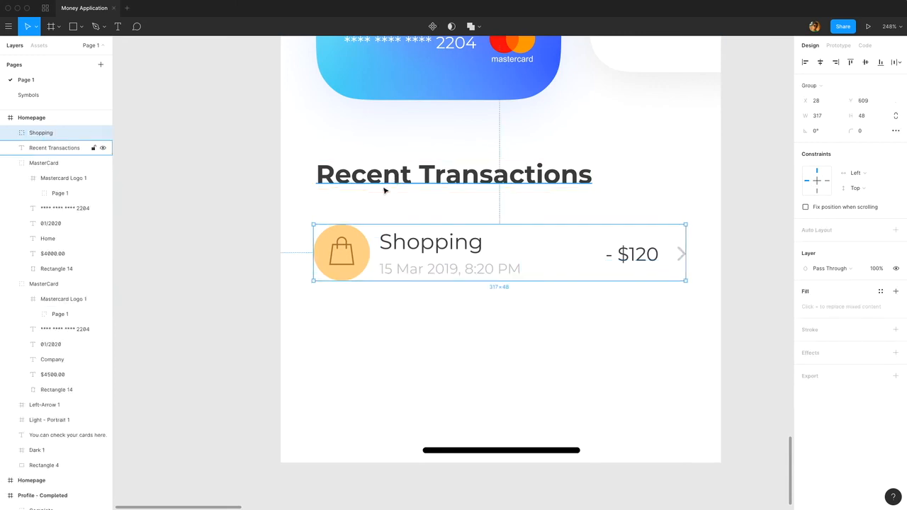
Move the Shopping group up to Y 592, closer to the Recent Transactions heading.
key("alt")
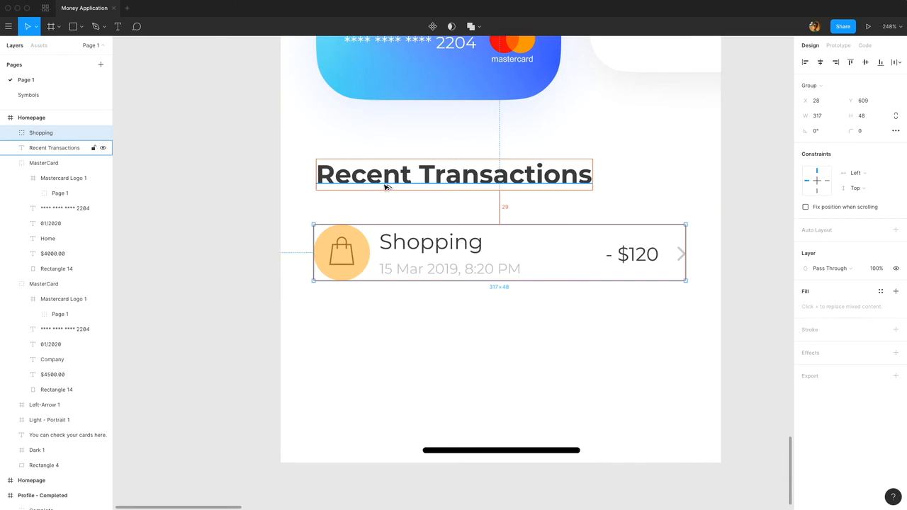
key("shift+Up")
key("Up")
key("Up")
key("Up")
key("Up")
key("Up")
key("Up")
key("Up")
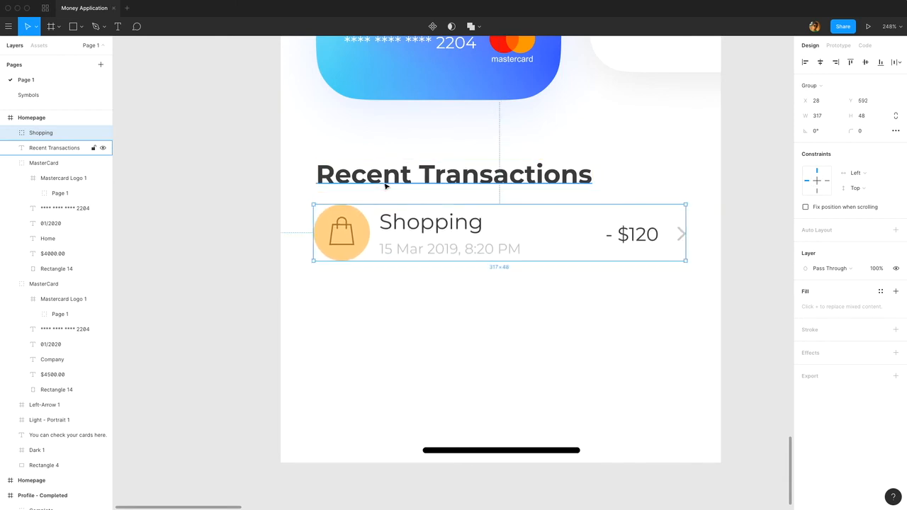
Duplicate the Shopping group and place the copy directly below it at Y 656, leaving a 16 px gap.
key("super+d")
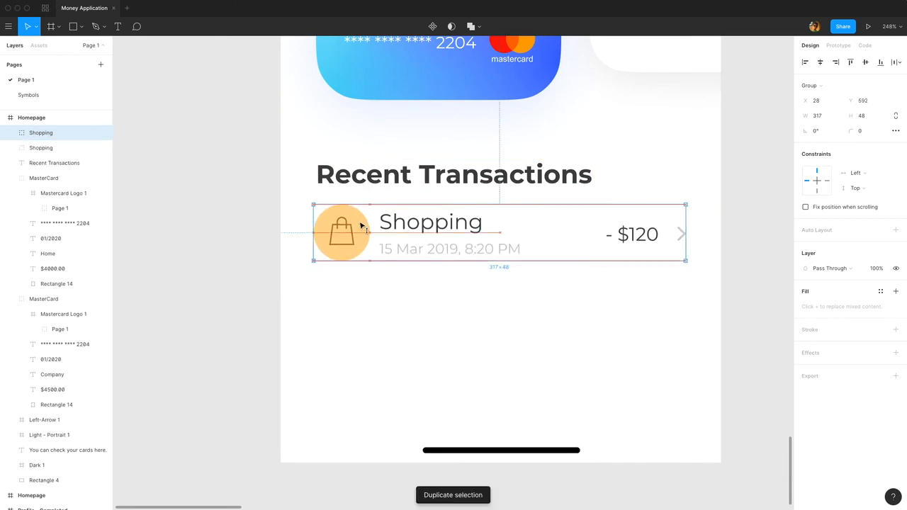
left_click_drag(360, 227, 359, 311)
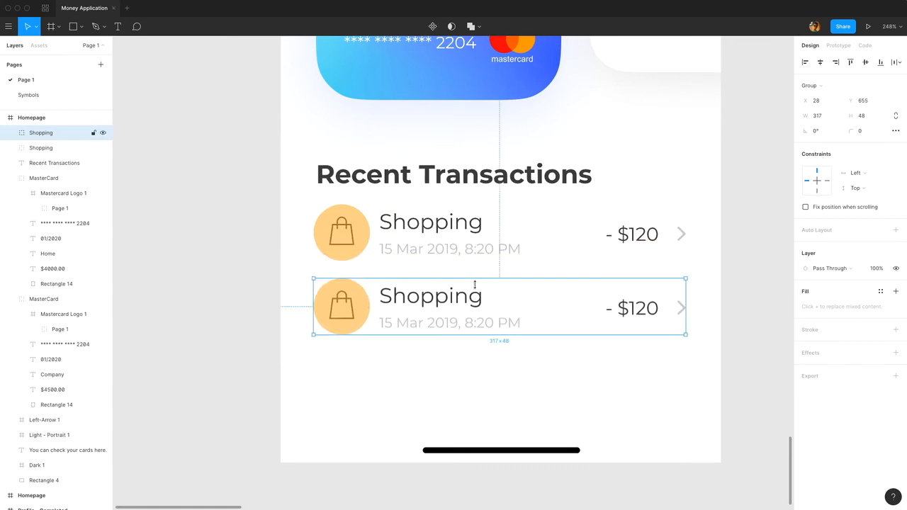
key("Down")
key("alt")
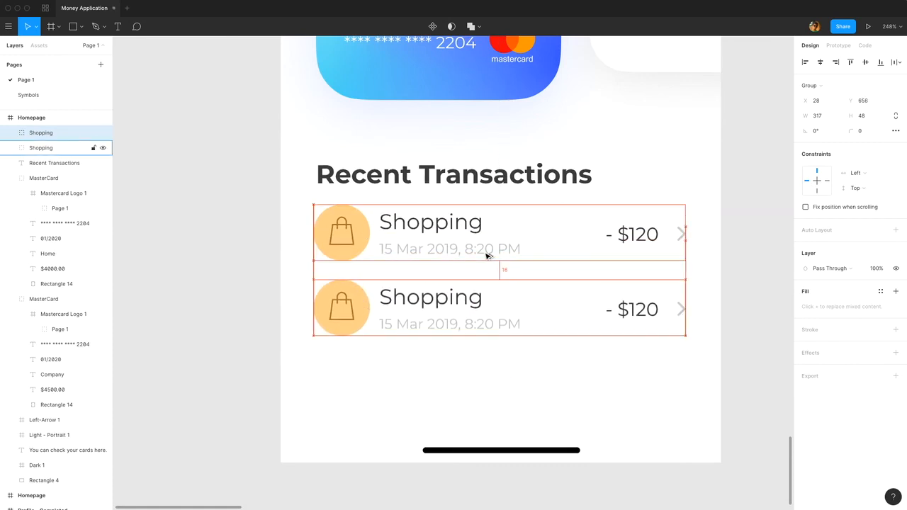
Rename the duplicated row's group to "Medicine".
double_click(43, 133)
type("Me")
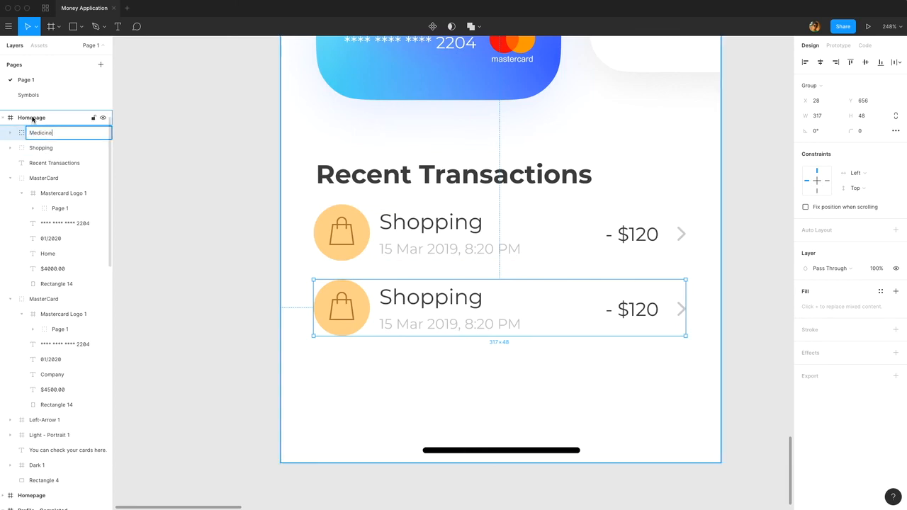
type("dicine")
key("Return")
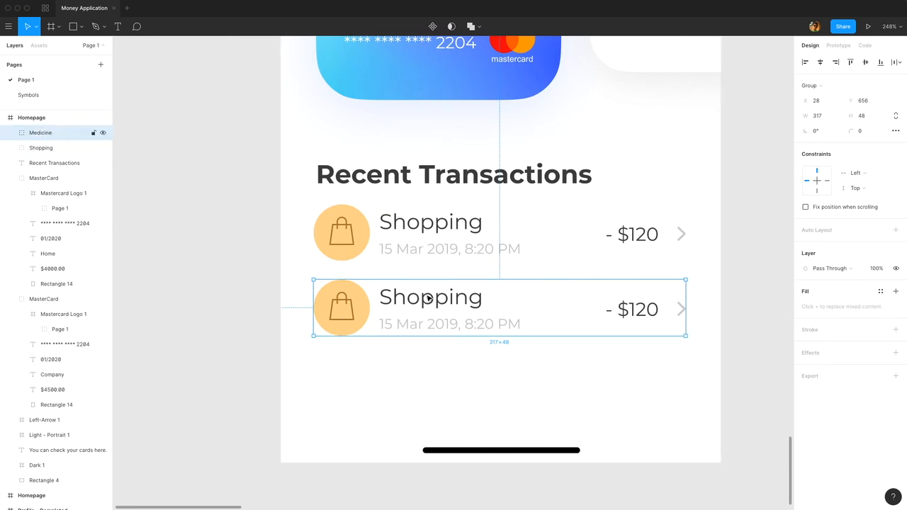
Replace the second row's title text with "Medicine".
double_click(443, 301)
double_click(441, 301)
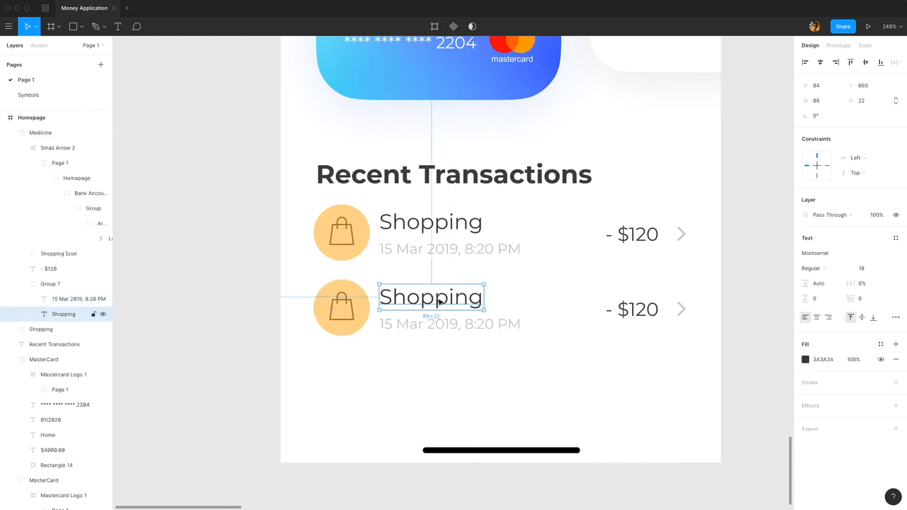
double_click(447, 301)
type("Medicine")
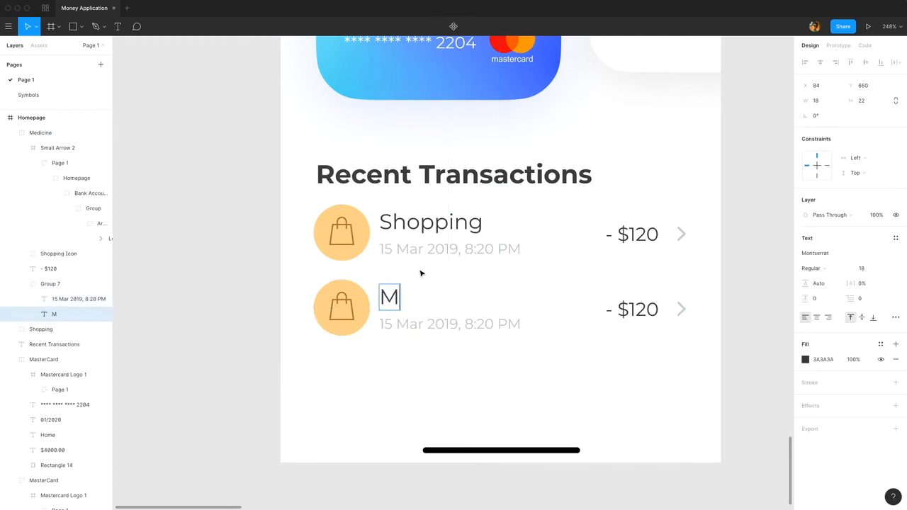
key("Escape")
Change the Medicine row's date text to "13 Mar 2019, 12:10 AM".
left_click(418, 329)
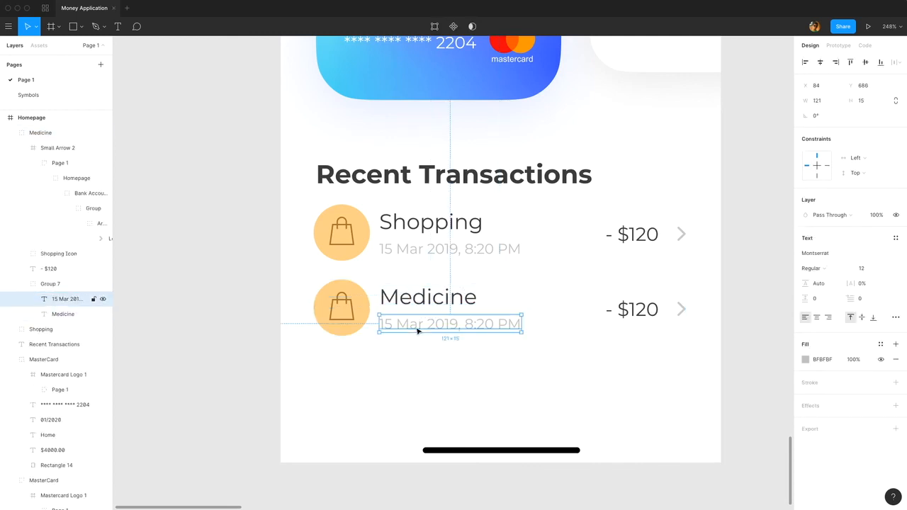
double_click(395, 327)
left_click(391, 324)
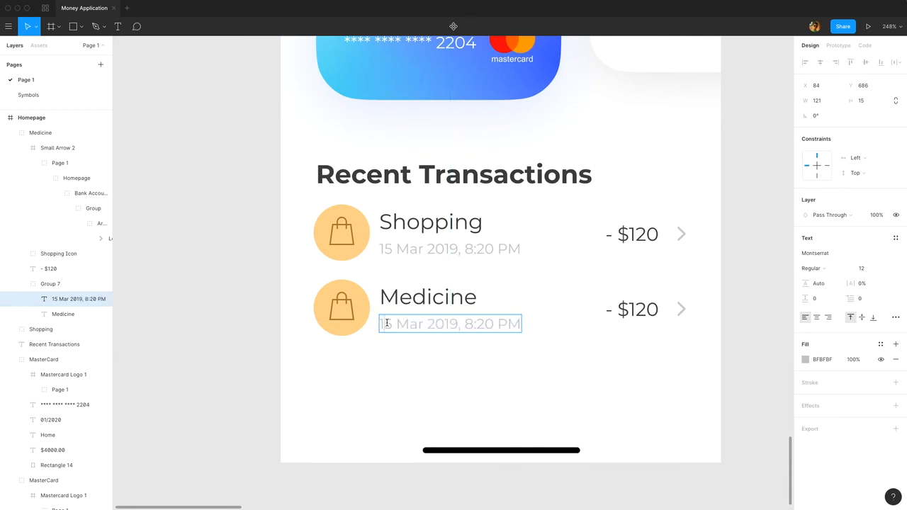
key("BackSpace")
type("3")
left_click_drag(469, 324, 491, 324)
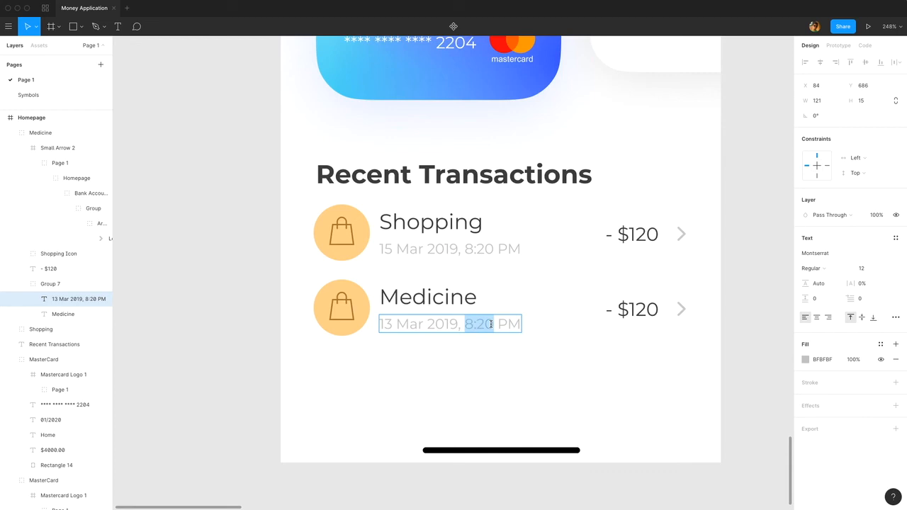
type("12:10")
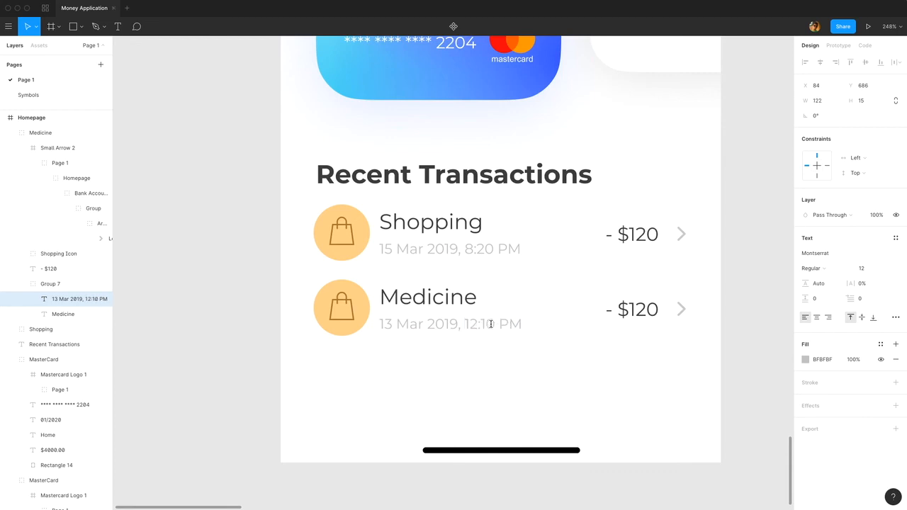
double_click(504, 324)
type("AM")
key("Escape")
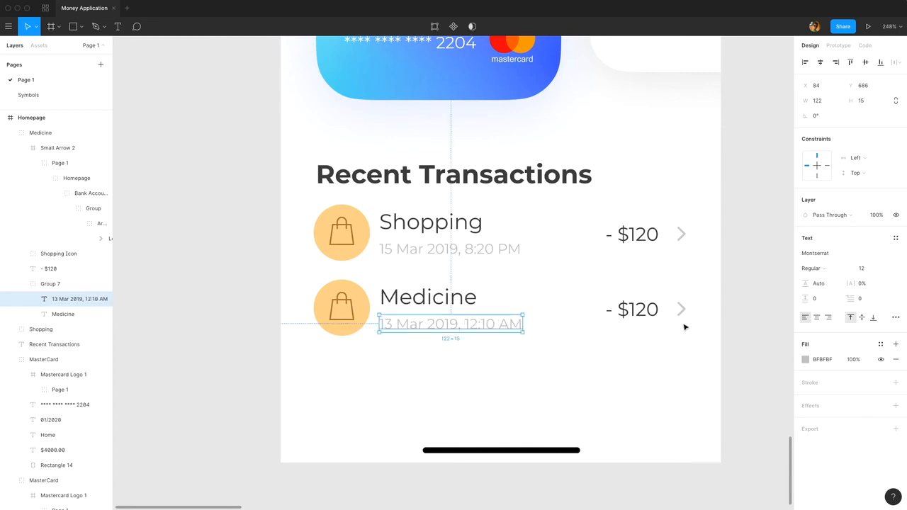
Change the Medicine row's amount to "- $89.50".
double_click(641, 309)
double_click(638, 307)
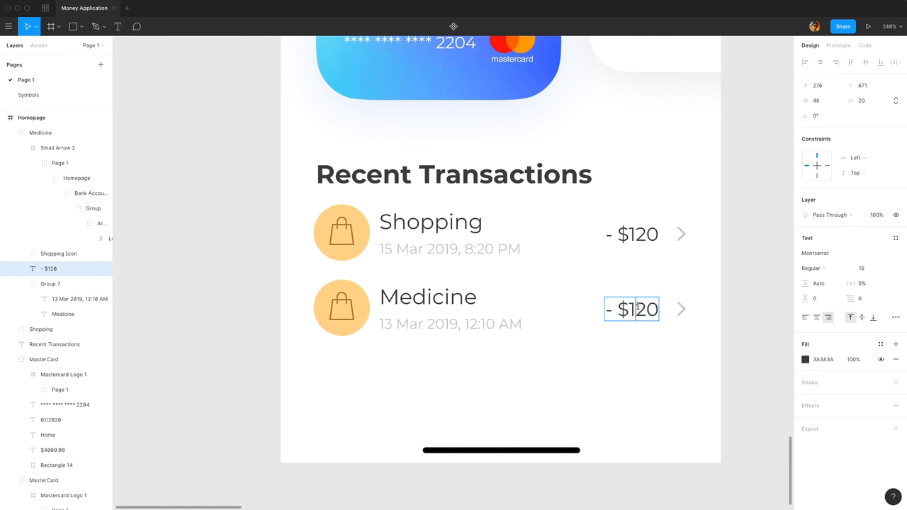
type("89.")
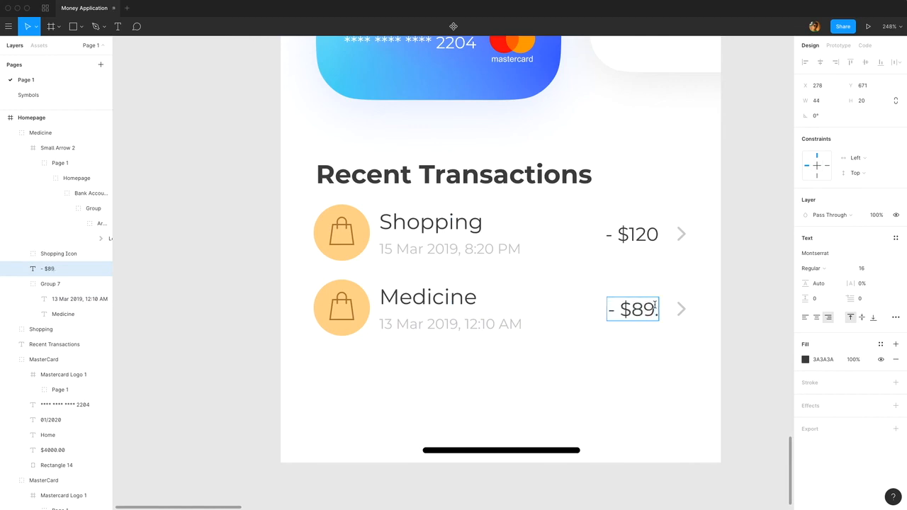
type("50")
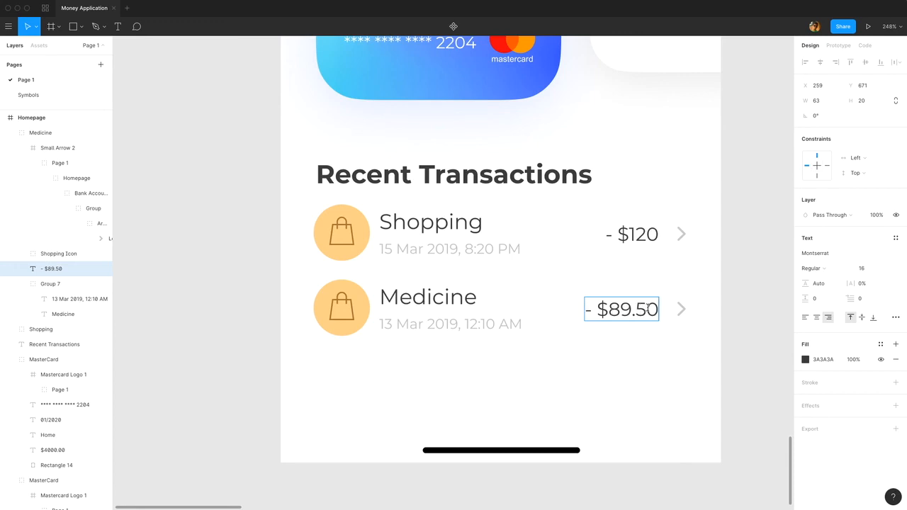
key("Escape")
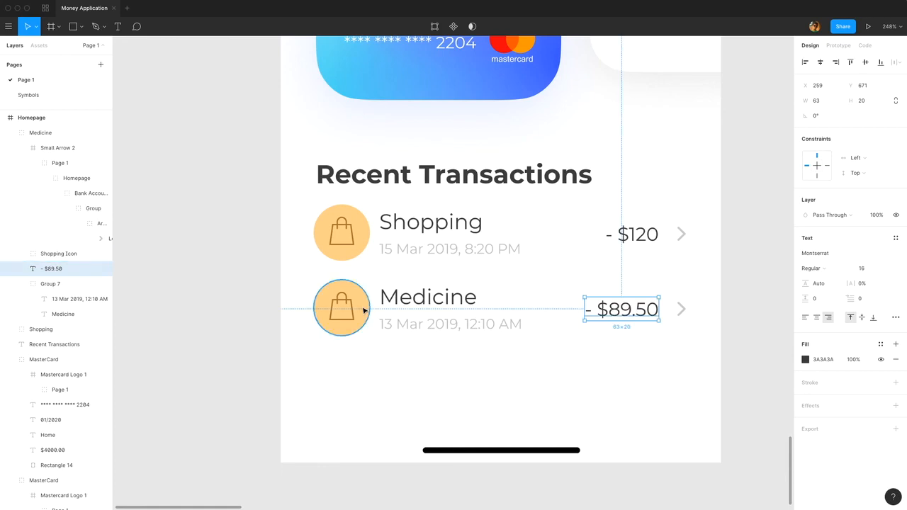
Set the Medicine row's icon circle fill to E09FFF and delete the shopping bag from it.
left_click(365, 305, "super")
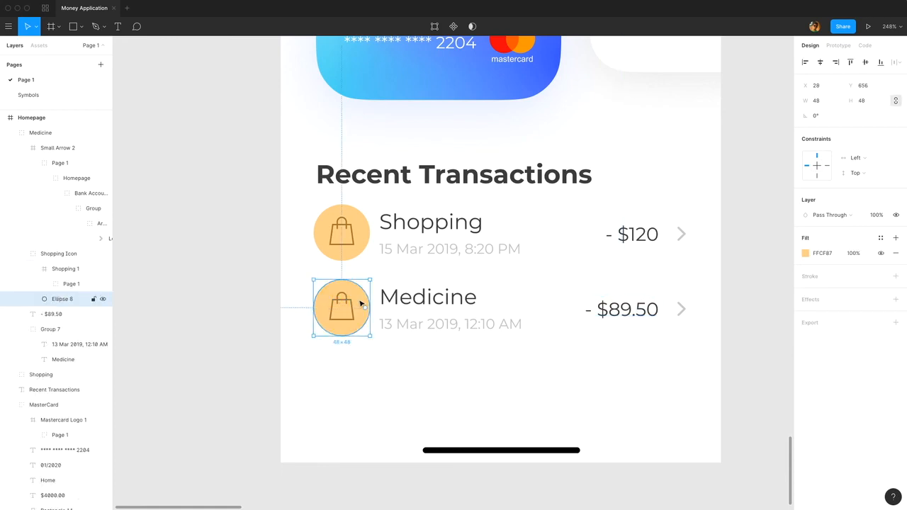
left_click(829, 254)
type("E09FF")
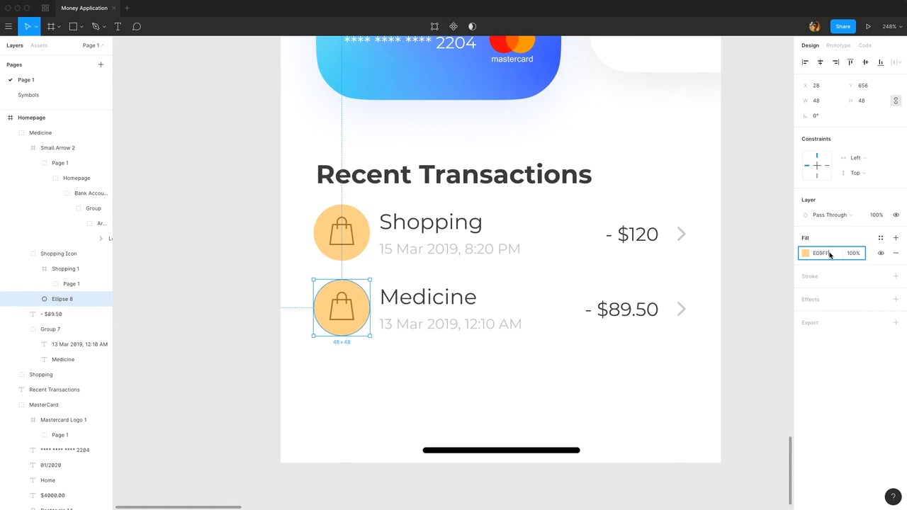
type("F")
key("Return")
left_click(340, 292)
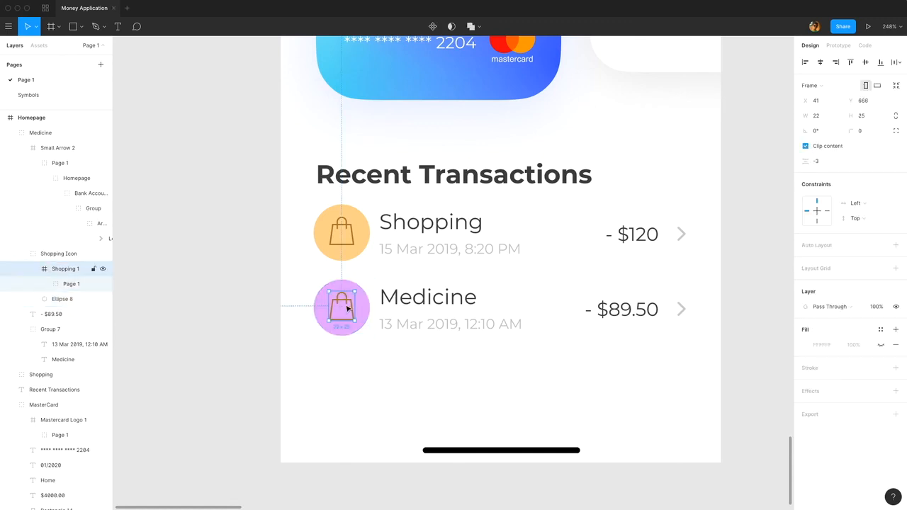
key("BackSpace")
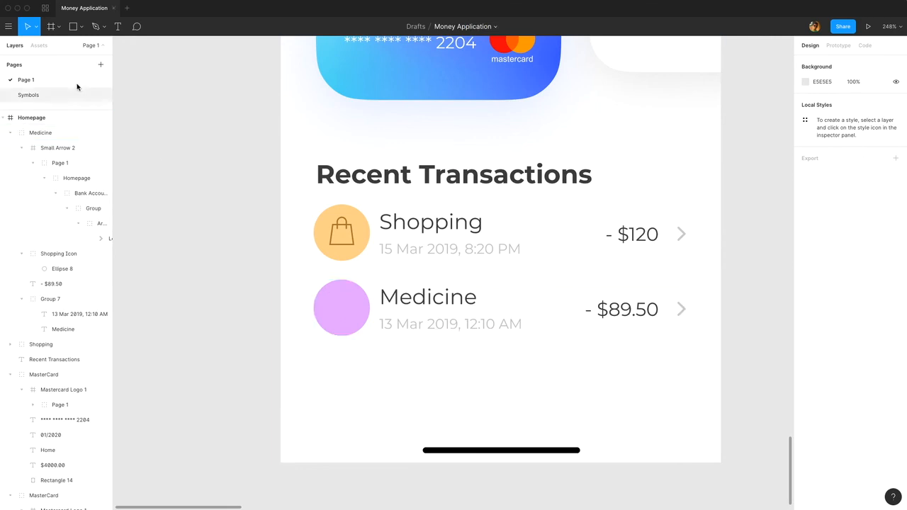
Place Medicine.svg from the Transactions folder on the Medicine row's purple circle and centre it there horizontally and vertically.
left_click(82, 28)
left_click(64, 115)
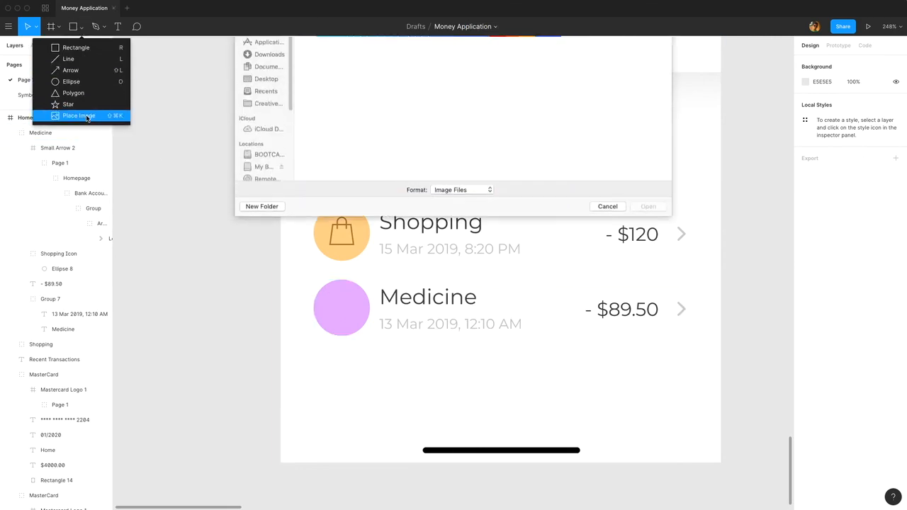
double_click(446, 188)
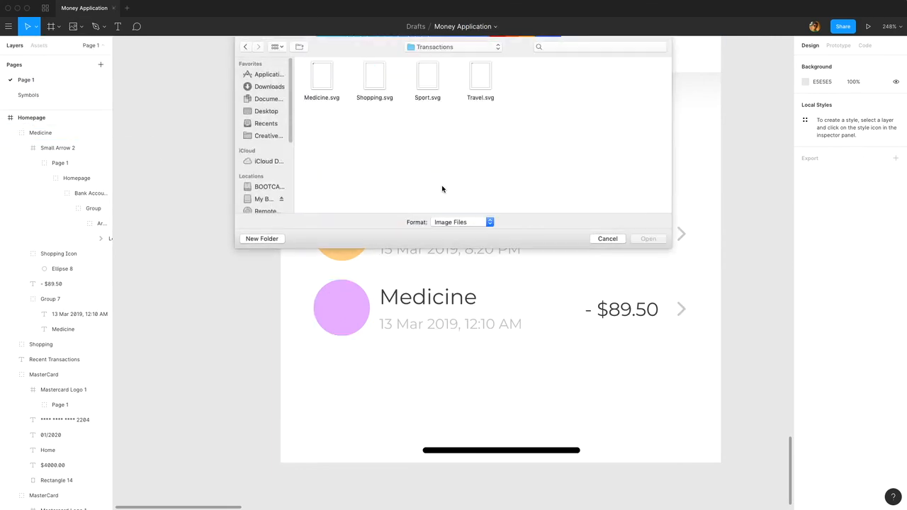
double_click(321, 78)
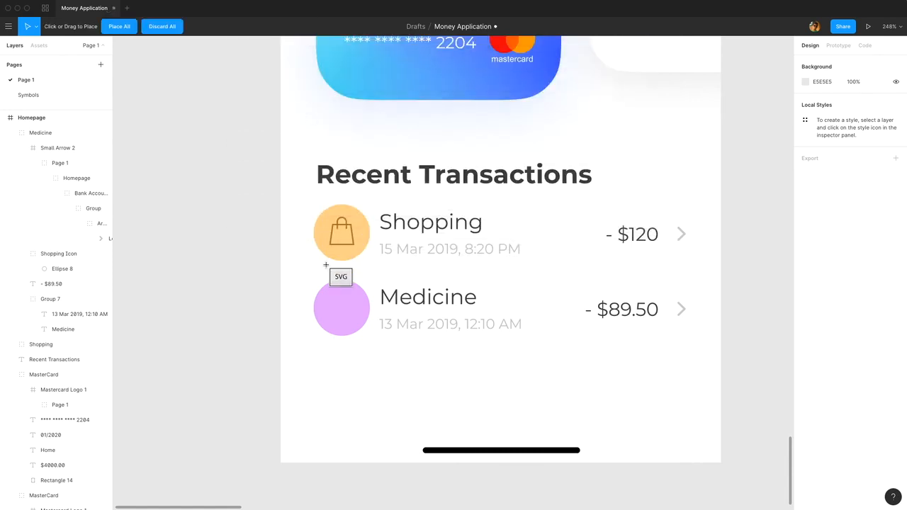
left_click(341, 305)
left_click(366, 316, "shift")
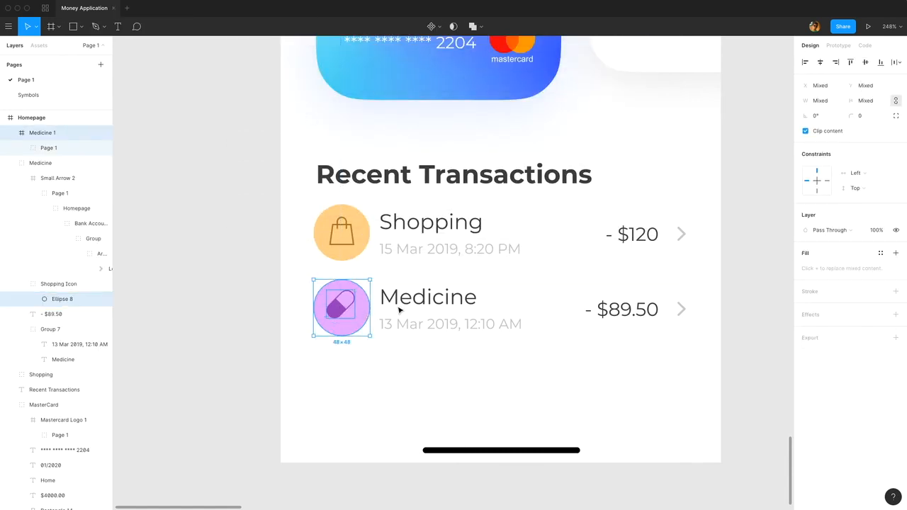
left_click(821, 63)
left_click(865, 62)
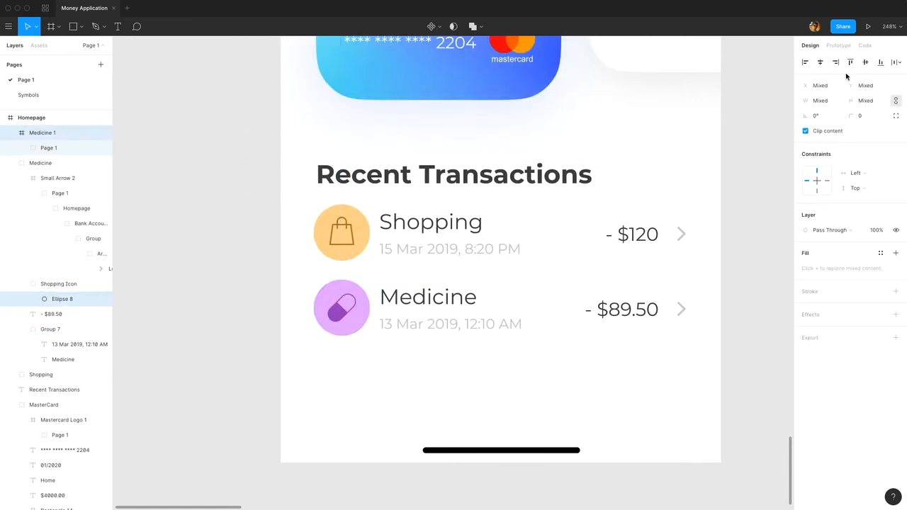
Move the Medicine 1 icon layer into the Medicine group.
left_click(753, 201)
left_click(43, 132)
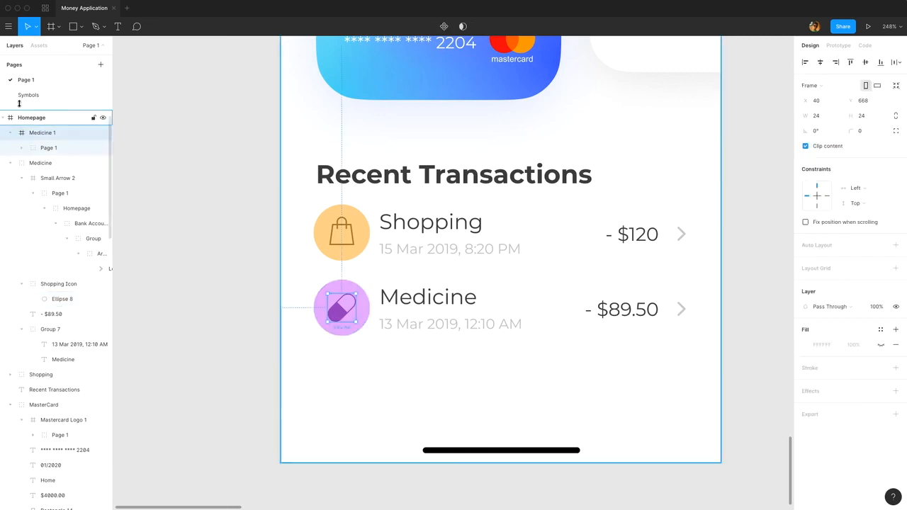
left_click_drag(61, 136, 63, 176)
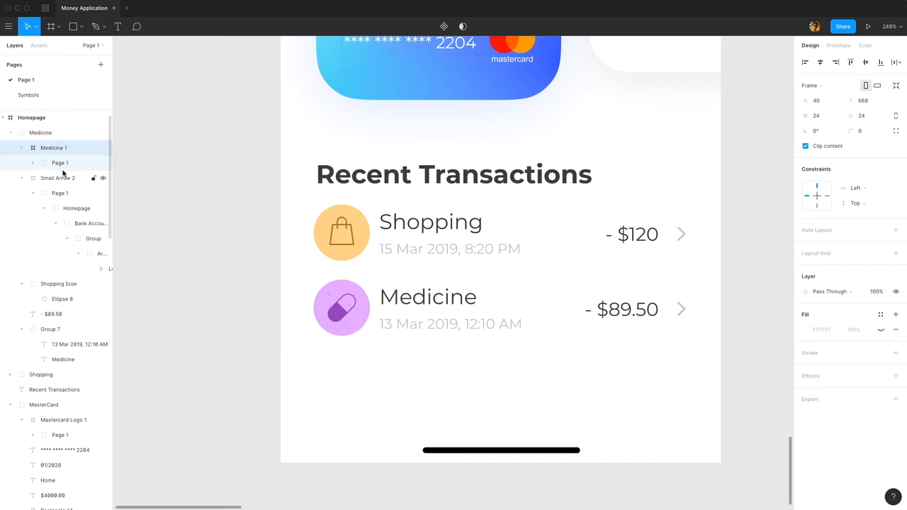
Duplicate the Medicine row and place the copy directly below it as the third transaction.
left_click(427, 318)
key("super+d")
left_click_drag(430, 317, 437, 374)
Replace the third row's title text with "Sport".
double_click(436, 374)
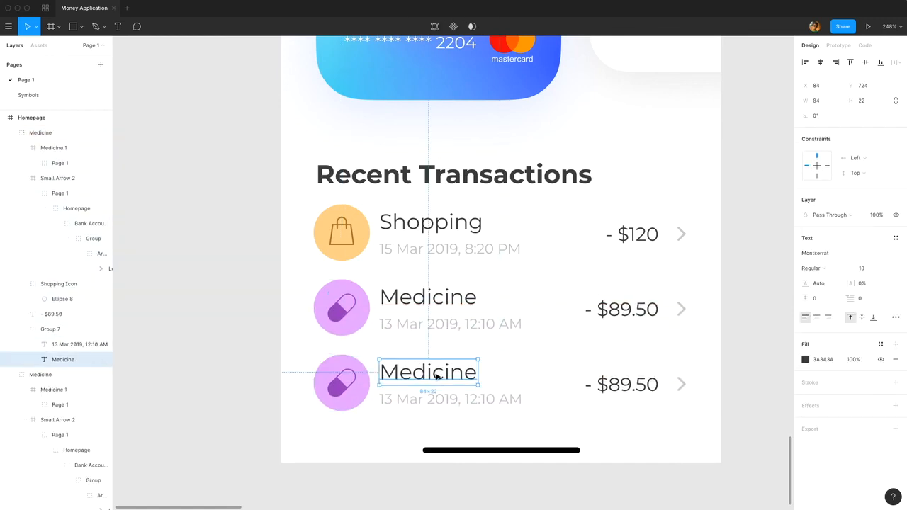
double_click(435, 374)
type("Sport")
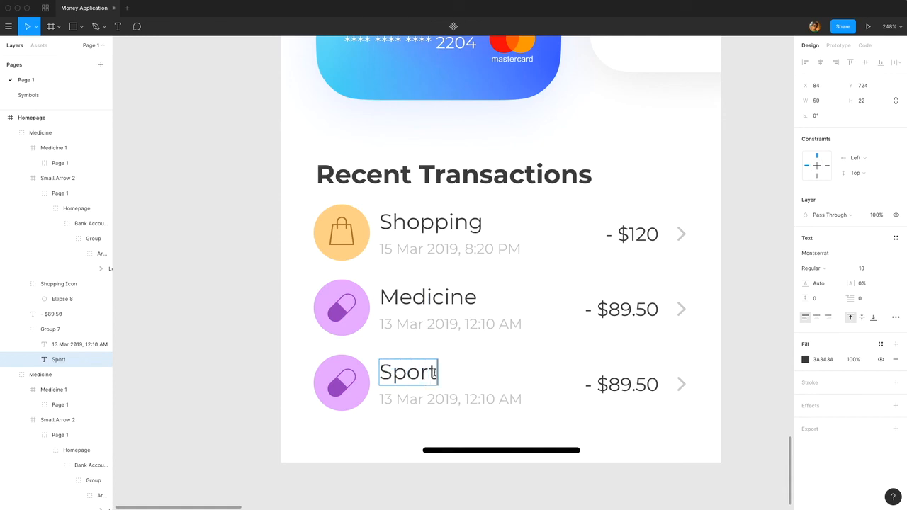
key("Escape")
Change the Sport row's date text to "10 Mar 2019, 6:50 PM".
double_click(394, 402)
left_click(390, 400)
key("BackSpace")
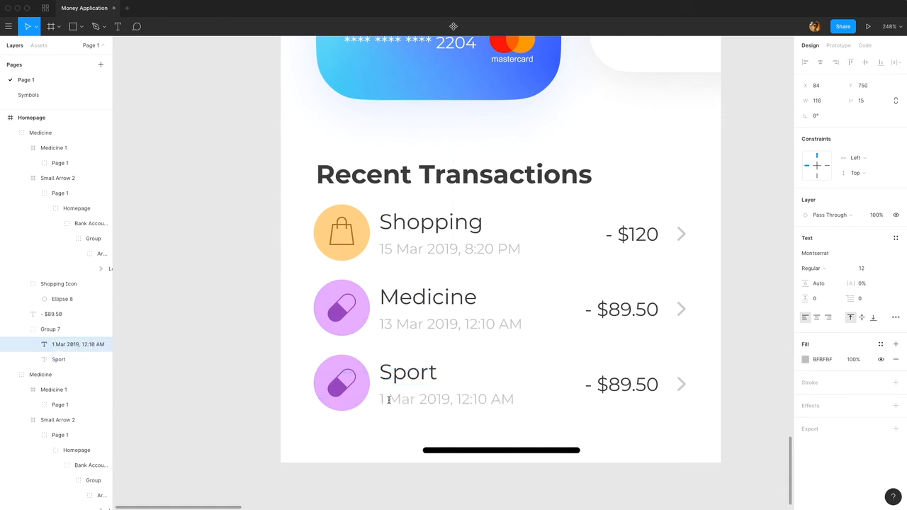
type("0")
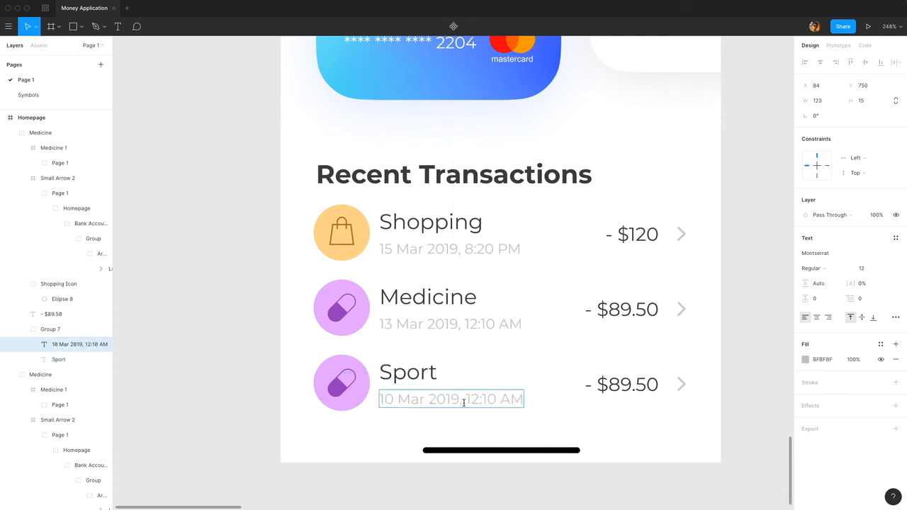
left_click_drag(467, 399, 496, 402)
type("6:50")
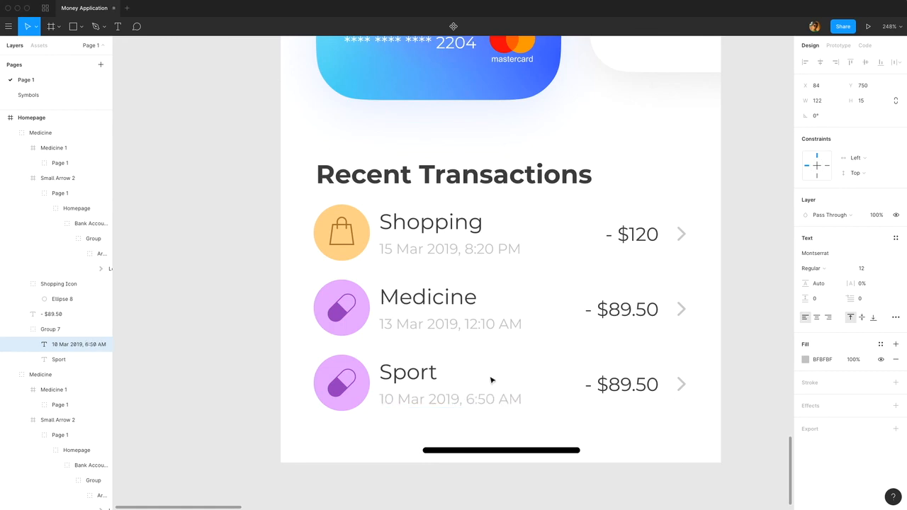
left_click_drag(499, 400, 526, 401)
type("PM")
Change the Sport row's amount to "- $99.90".
left_click(628, 386)
double_click(629, 386)
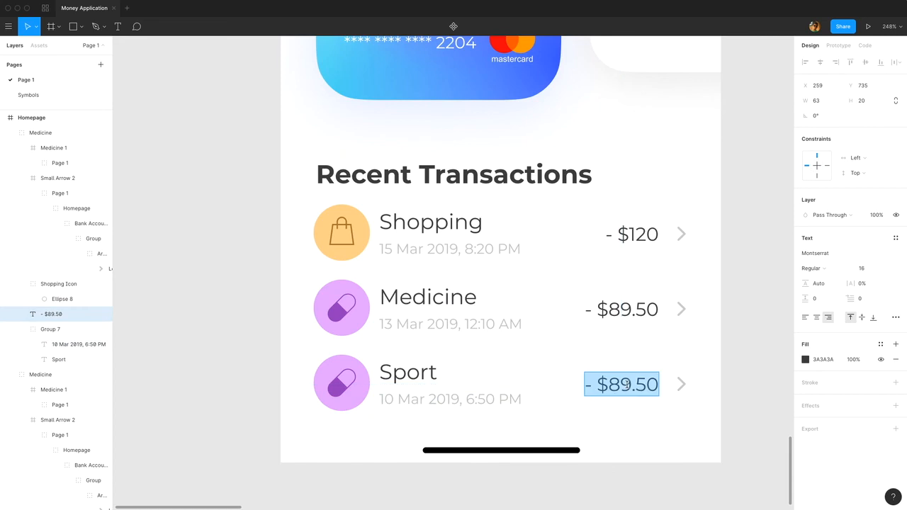
left_click_drag(600, 387, 647, 355)
type("$99")
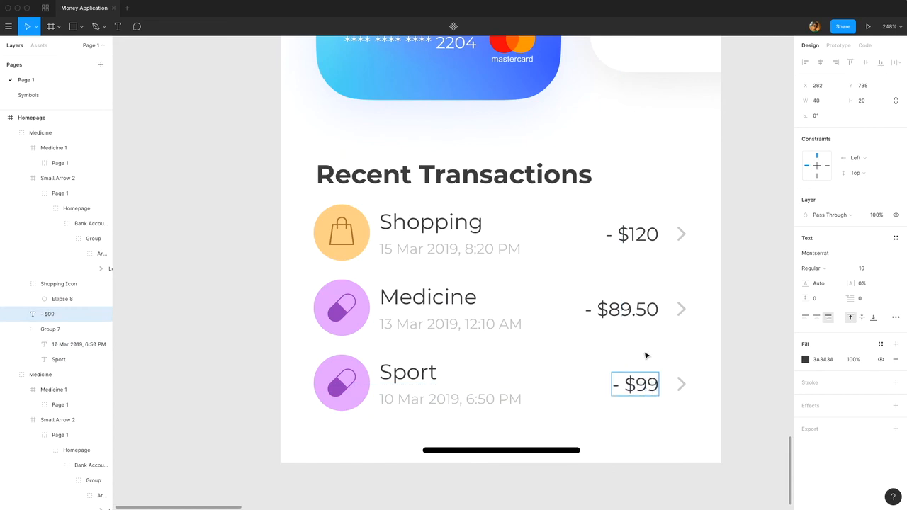
type(".90")
key("Escape")
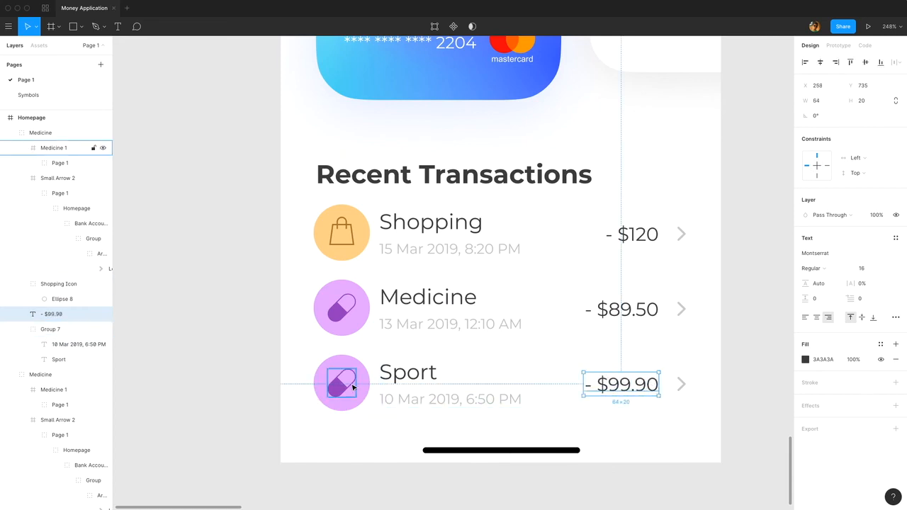
Delete the pill icon from the Sport row and set its icon circle fill to 87F0FF.
left_click(350, 387)
key("Delete")
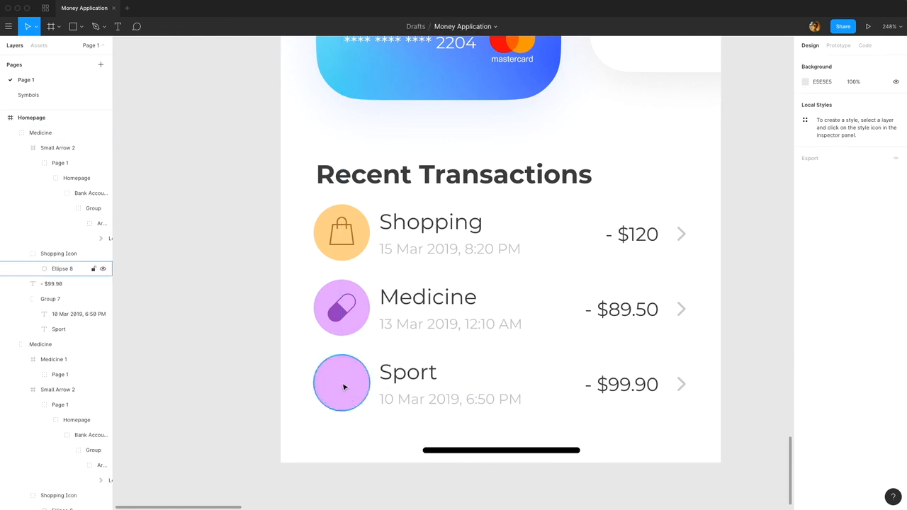
left_click(343, 387)
left_click(827, 254)
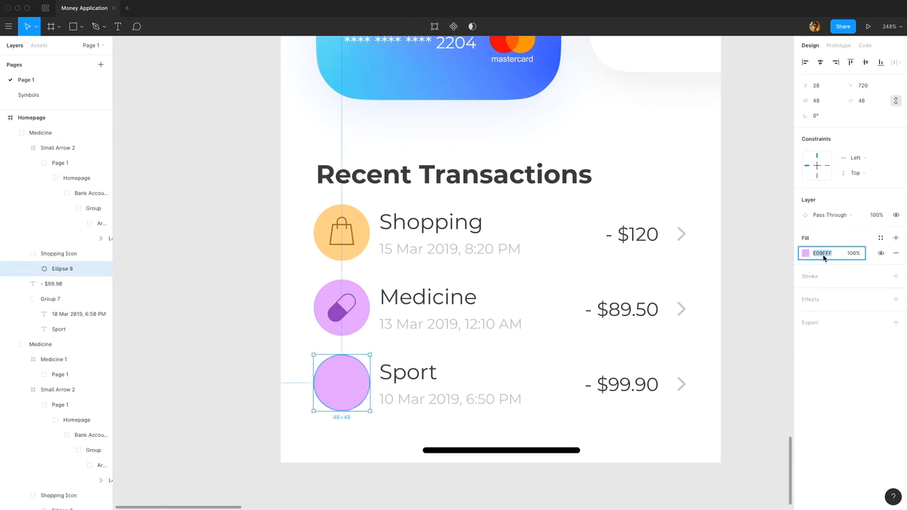
type("87F0FF")
key("Return")
Place Sport.svg on the Sport row's blue circle and centre it there horizontally and vertically.
left_click(81, 26)
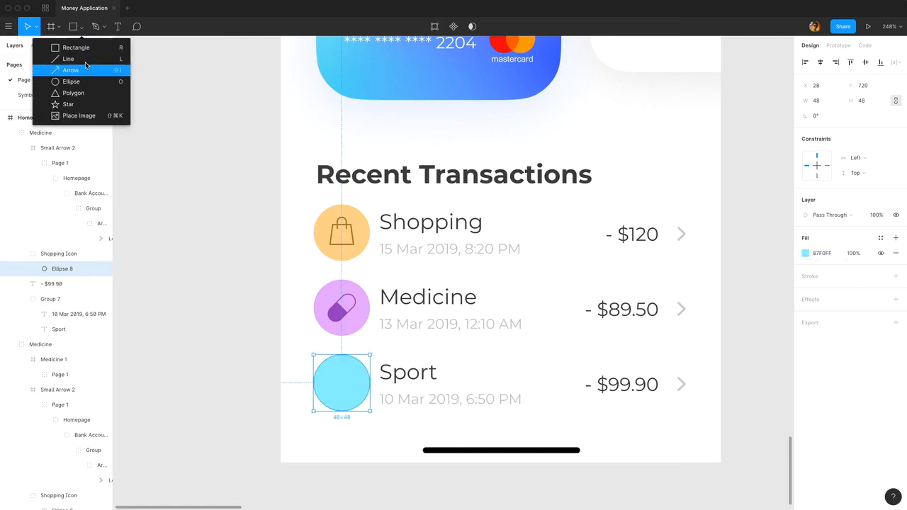
left_click(83, 117)
double_click(416, 75)
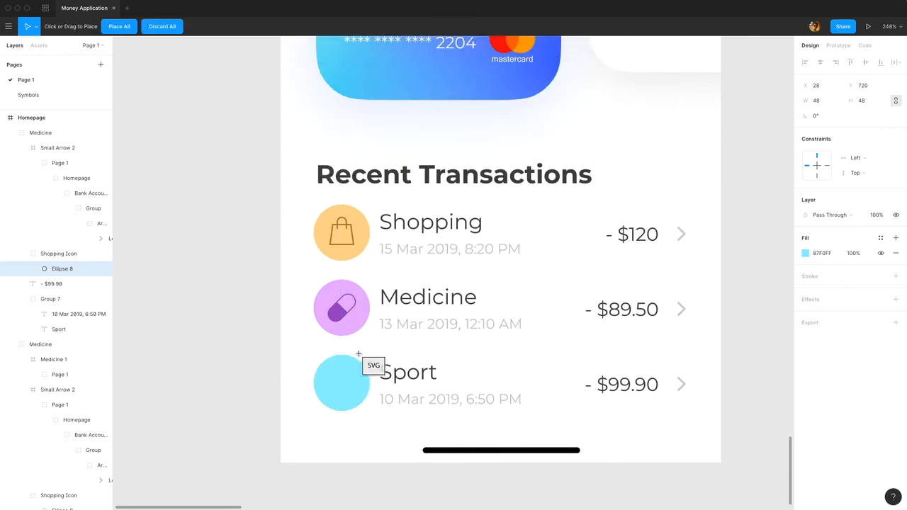
left_click(345, 385)
left_click(360, 387, "shift")
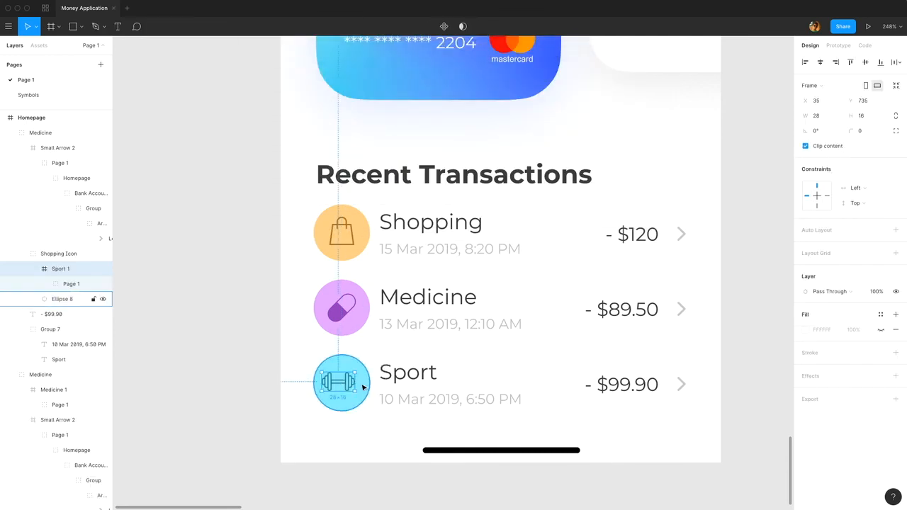
left_click(363, 388, "shift")
left_click(820, 64)
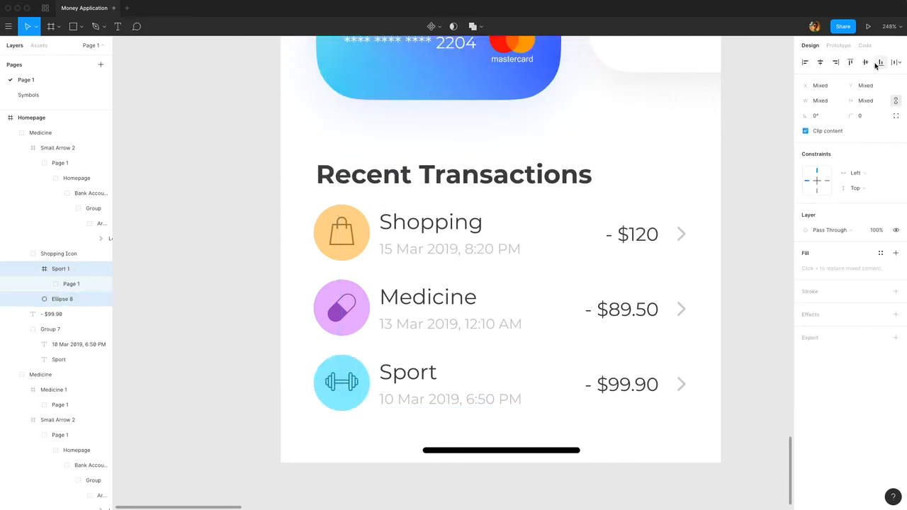
left_click(865, 61)
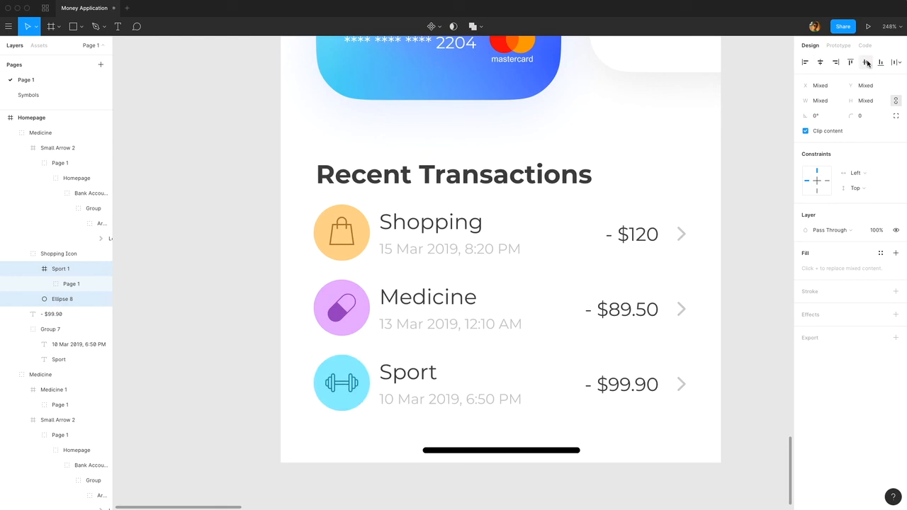
Rename the third transaction row's group as Sport.
left_click(741, 239)
left_click(40, 133)
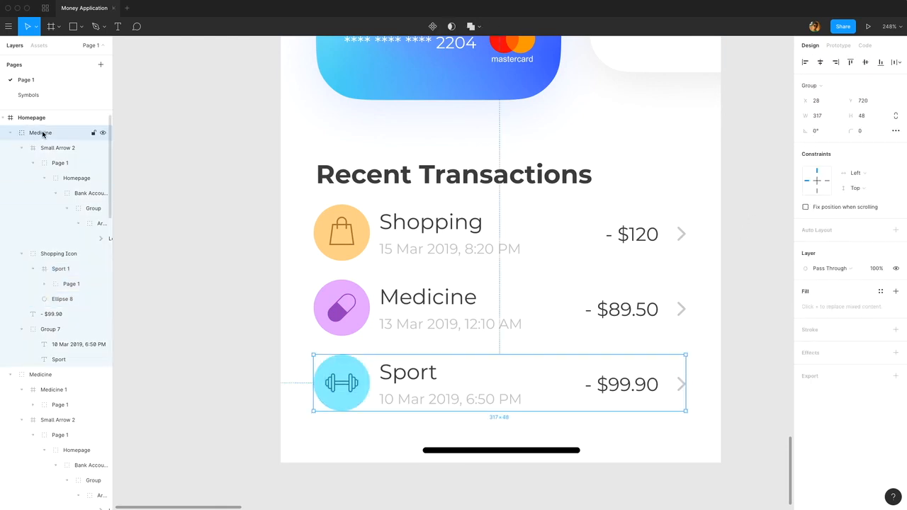
double_click(40, 132)
type("Sport")
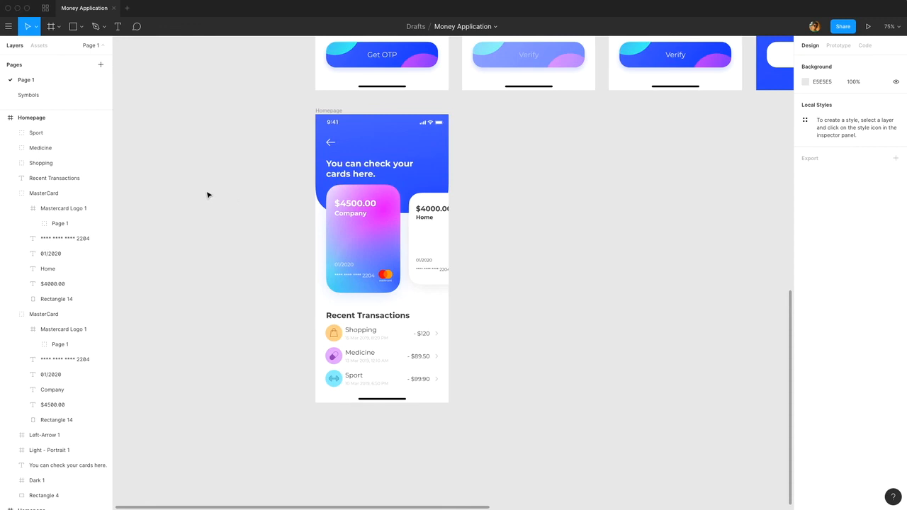
Rename the frame of the cards screen as Cards.
double_click(39, 118)
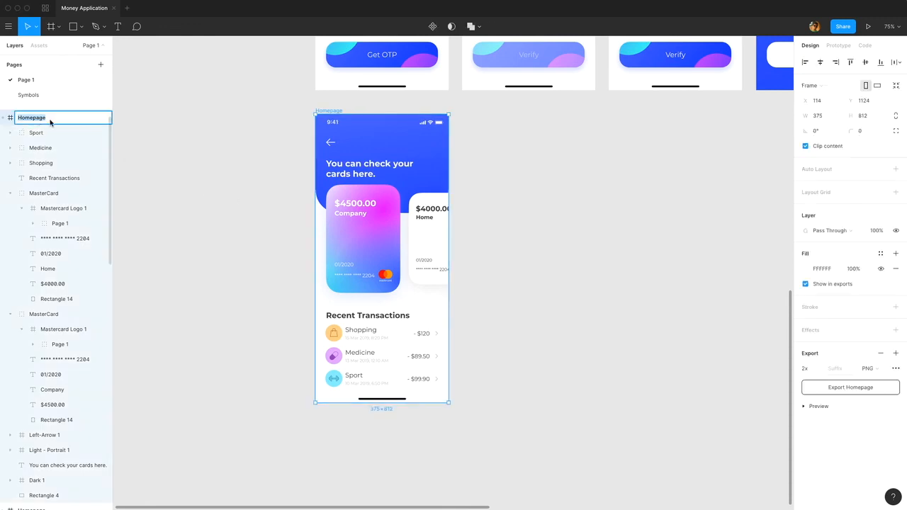
type("Cards")
key("Return")
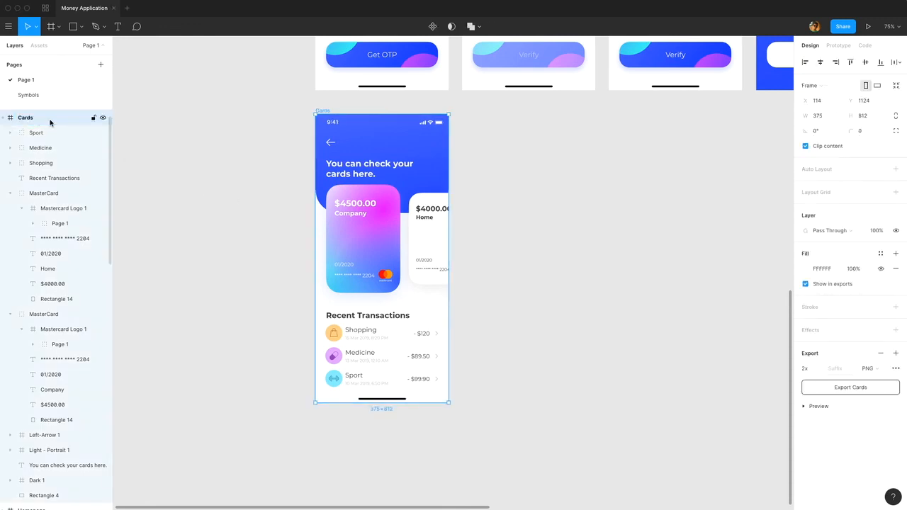